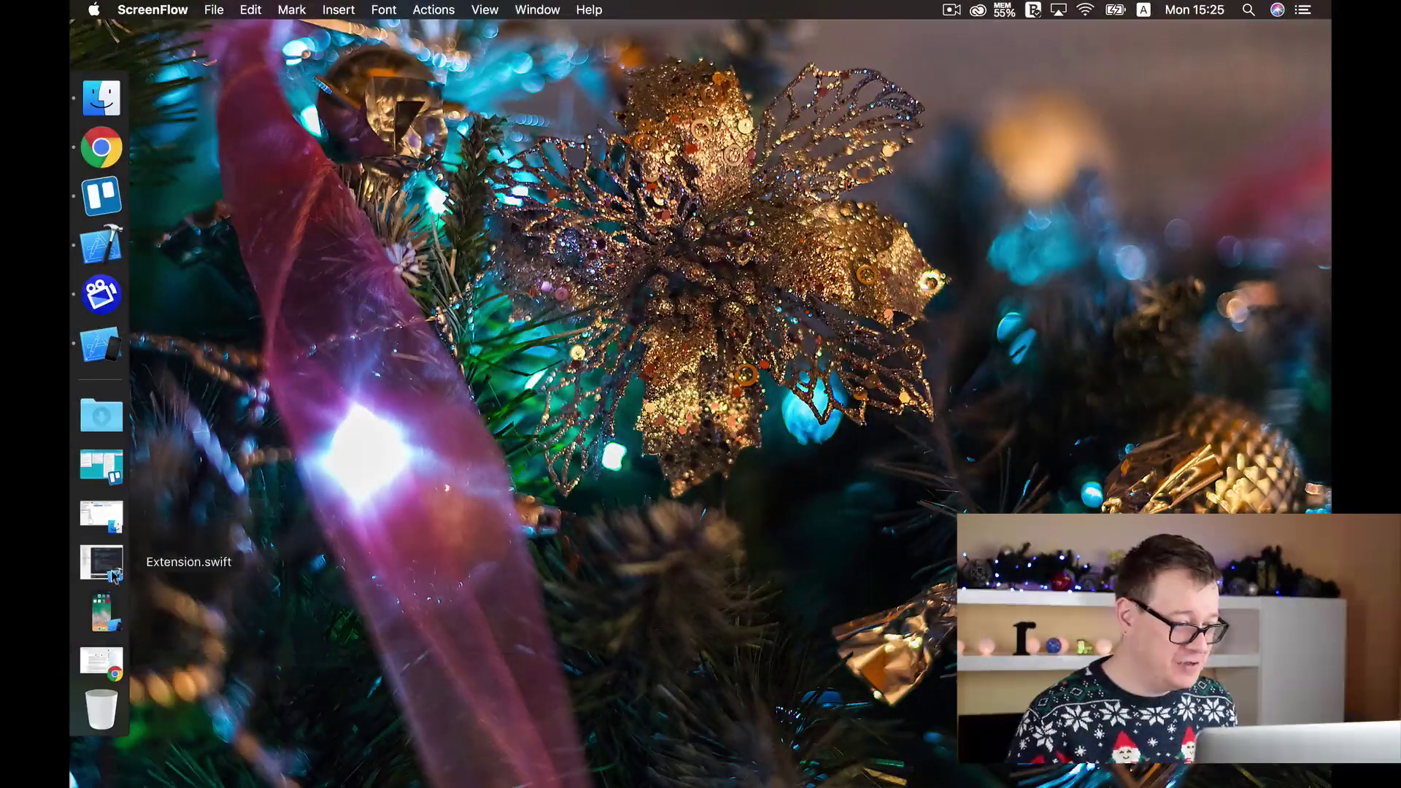
# Restore the minimized AdventCalendarTutorials Xcode window from the Dock, showing Extension.swift.
pyautogui.click(101, 562)
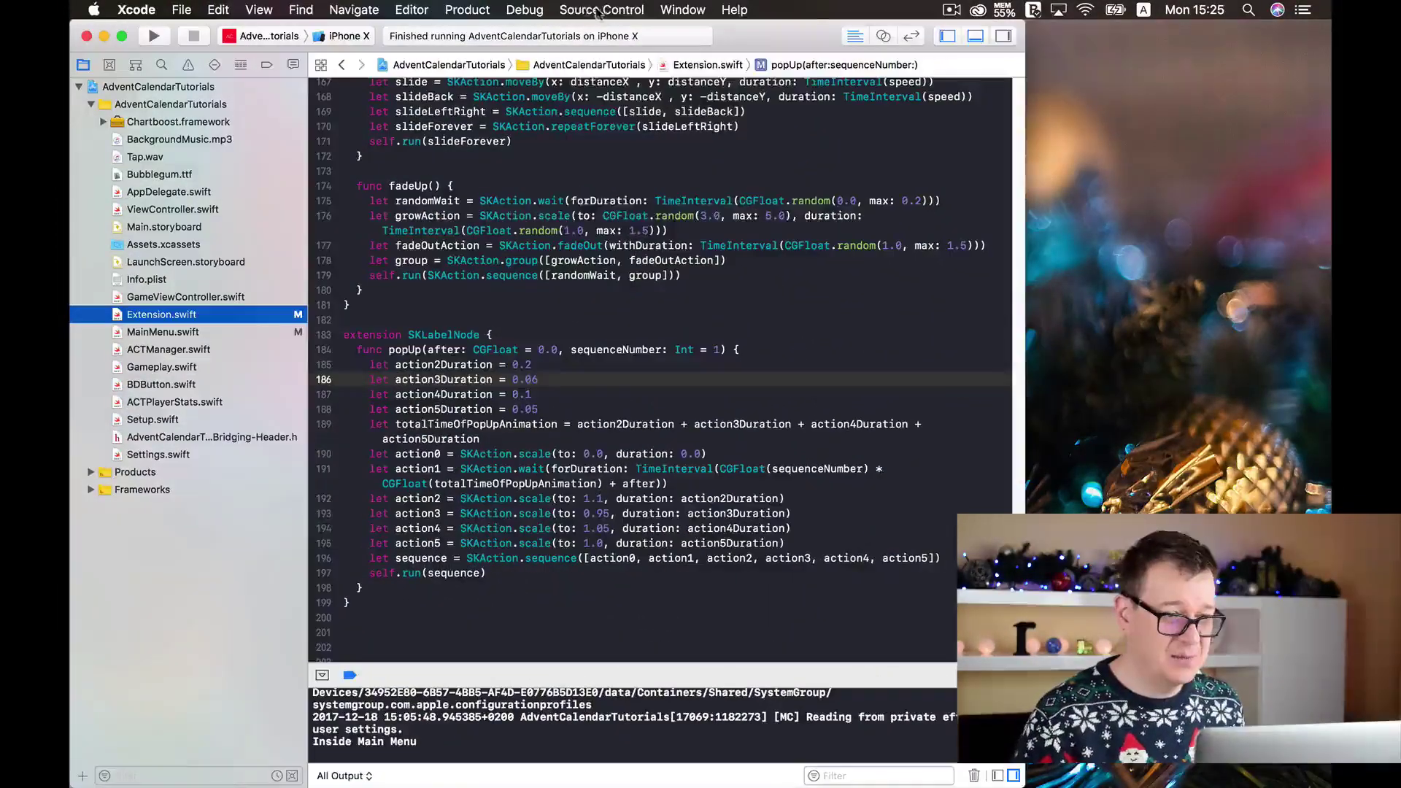
# Commit Extension.swift and MainMenu.swift with message 'day 20' and push to origin/day20.
pyautogui.click(600, 11)
pyautogui.click(613, 30)
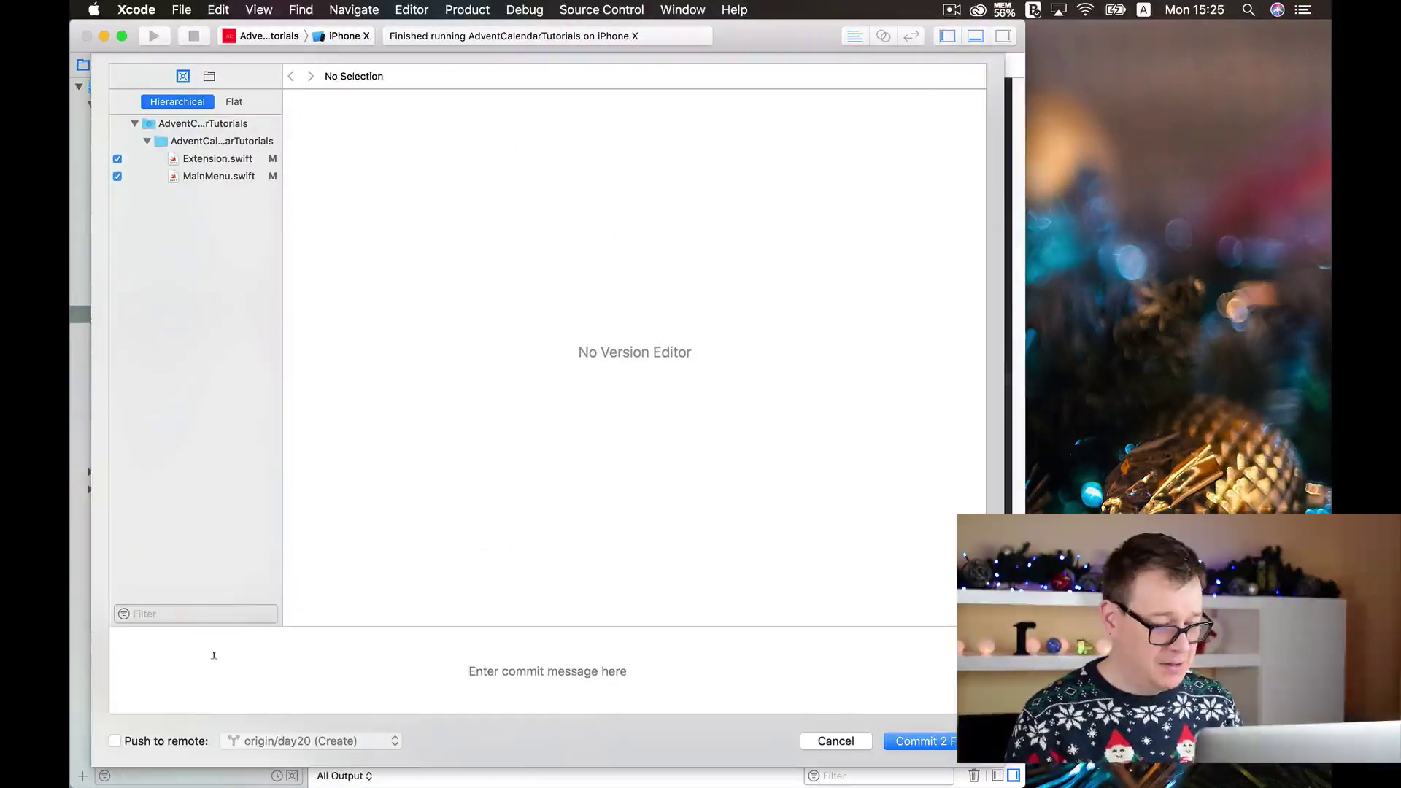
pyautogui.write('day 20')
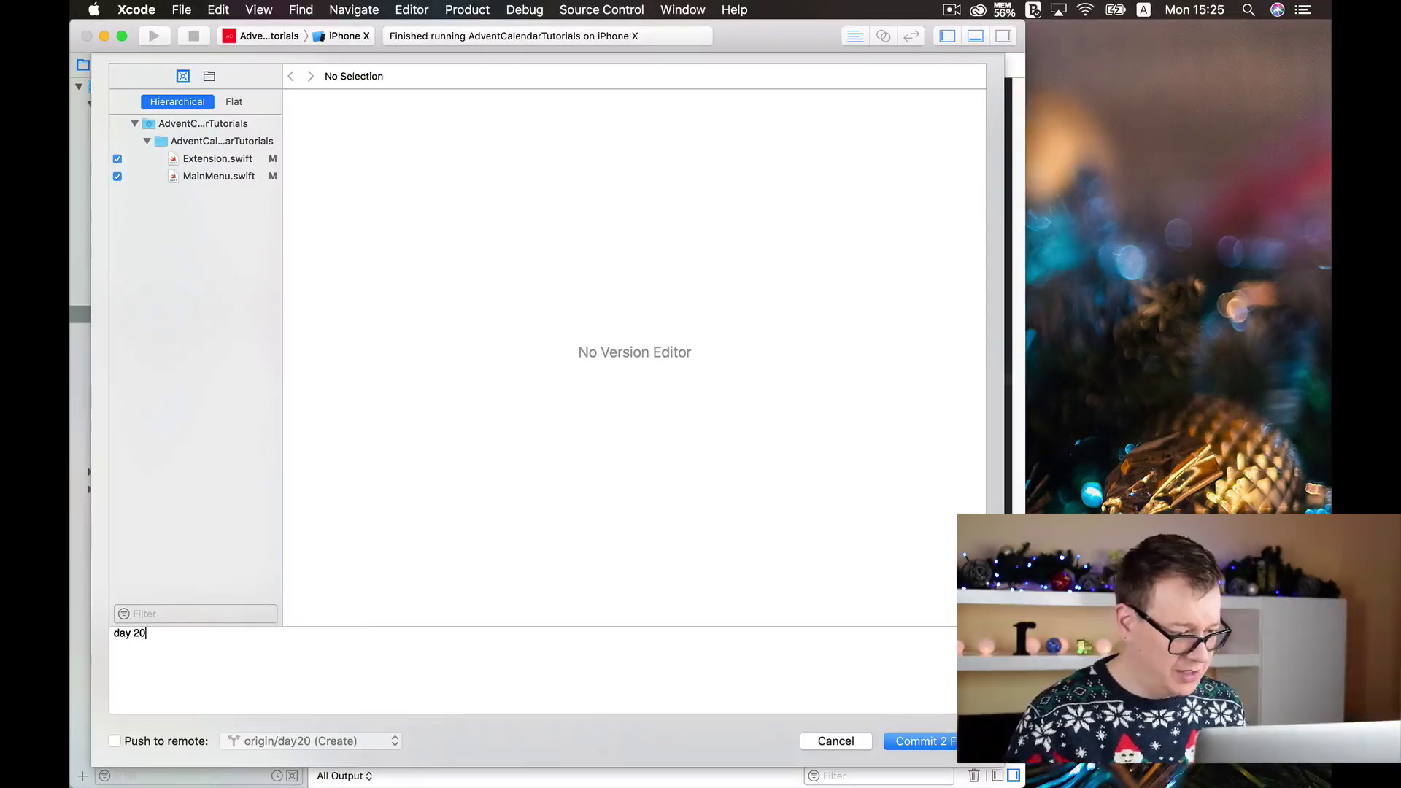
pyautogui.click(154, 744)
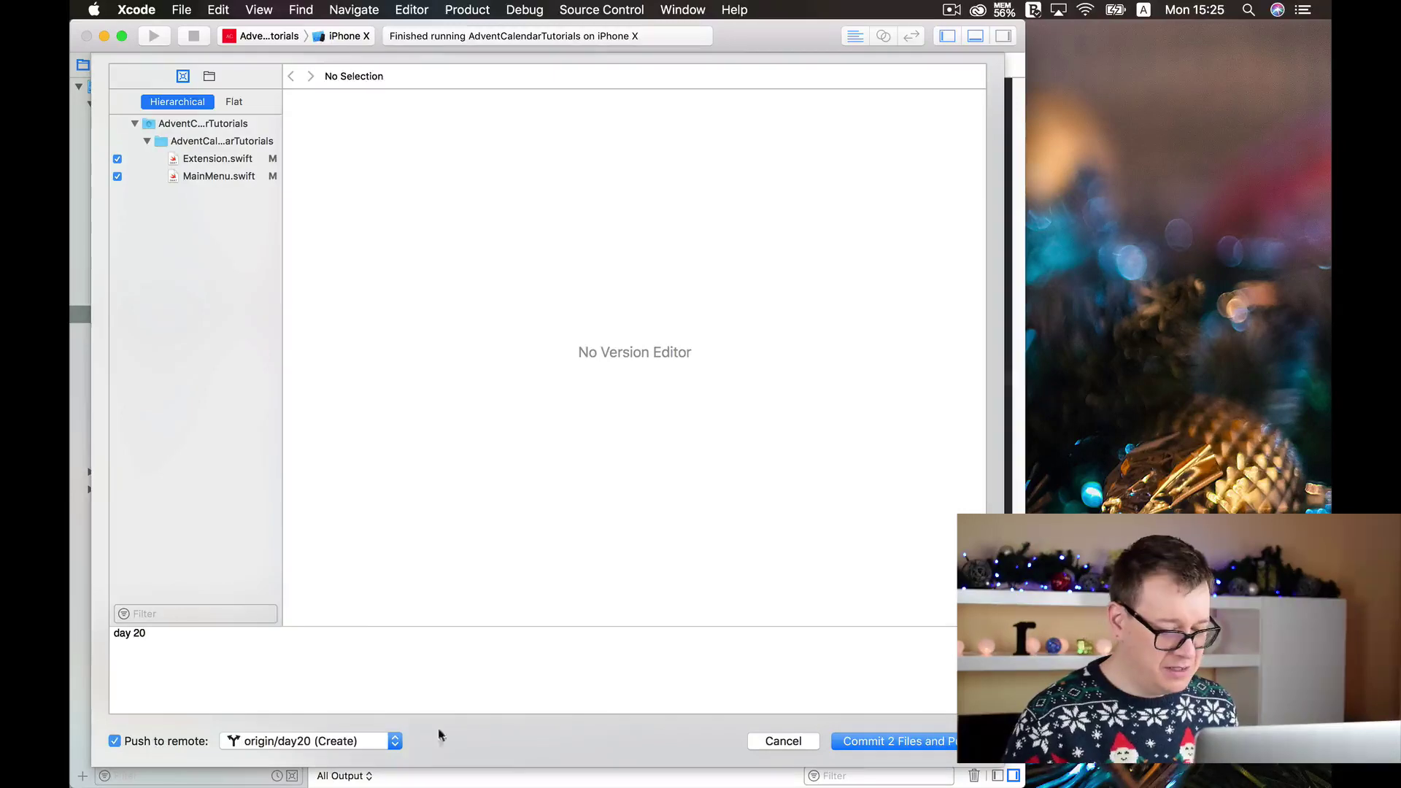
pyautogui.click(875, 743)
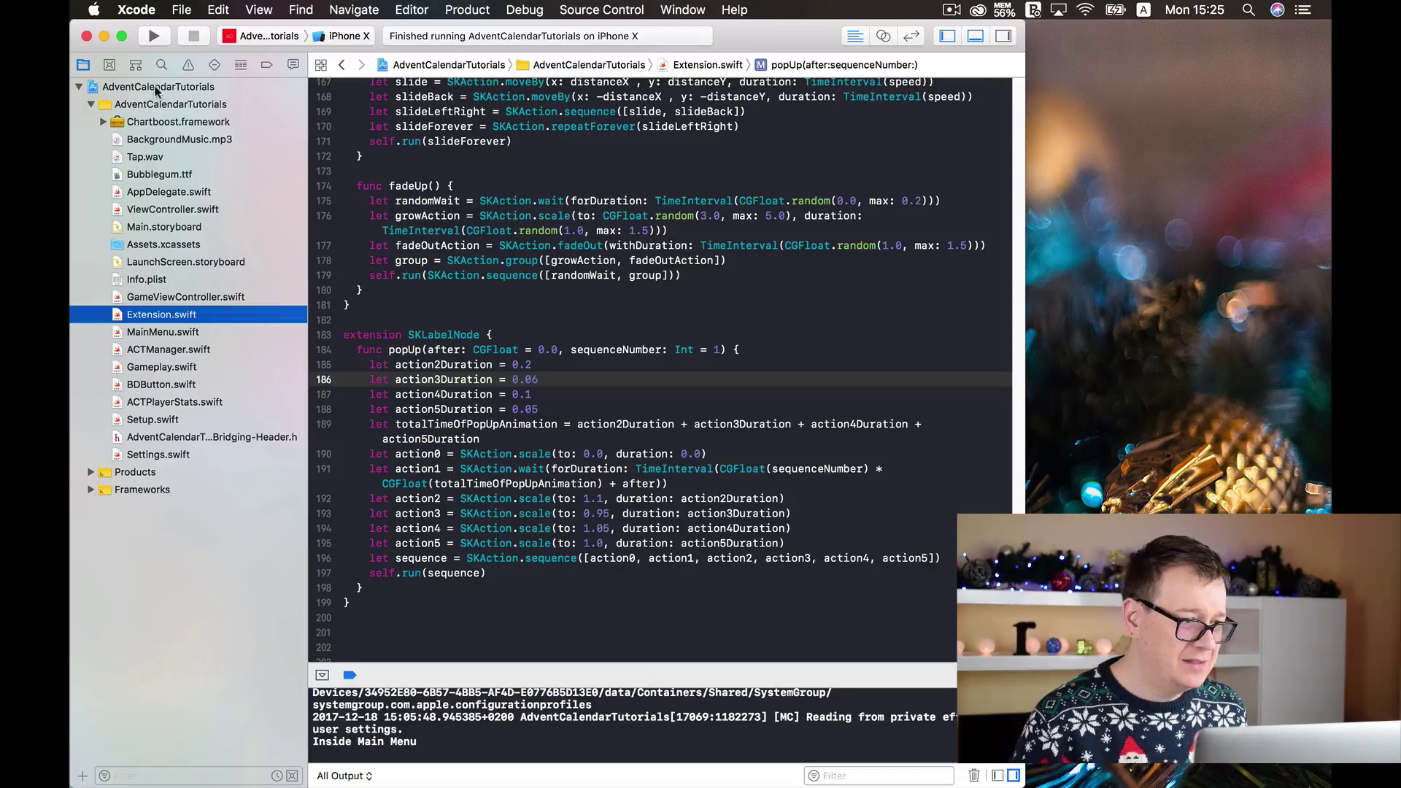
# Create branch day21 from day20 in the Source Control navigator and make it current.
pyautogui.click(157, 87)
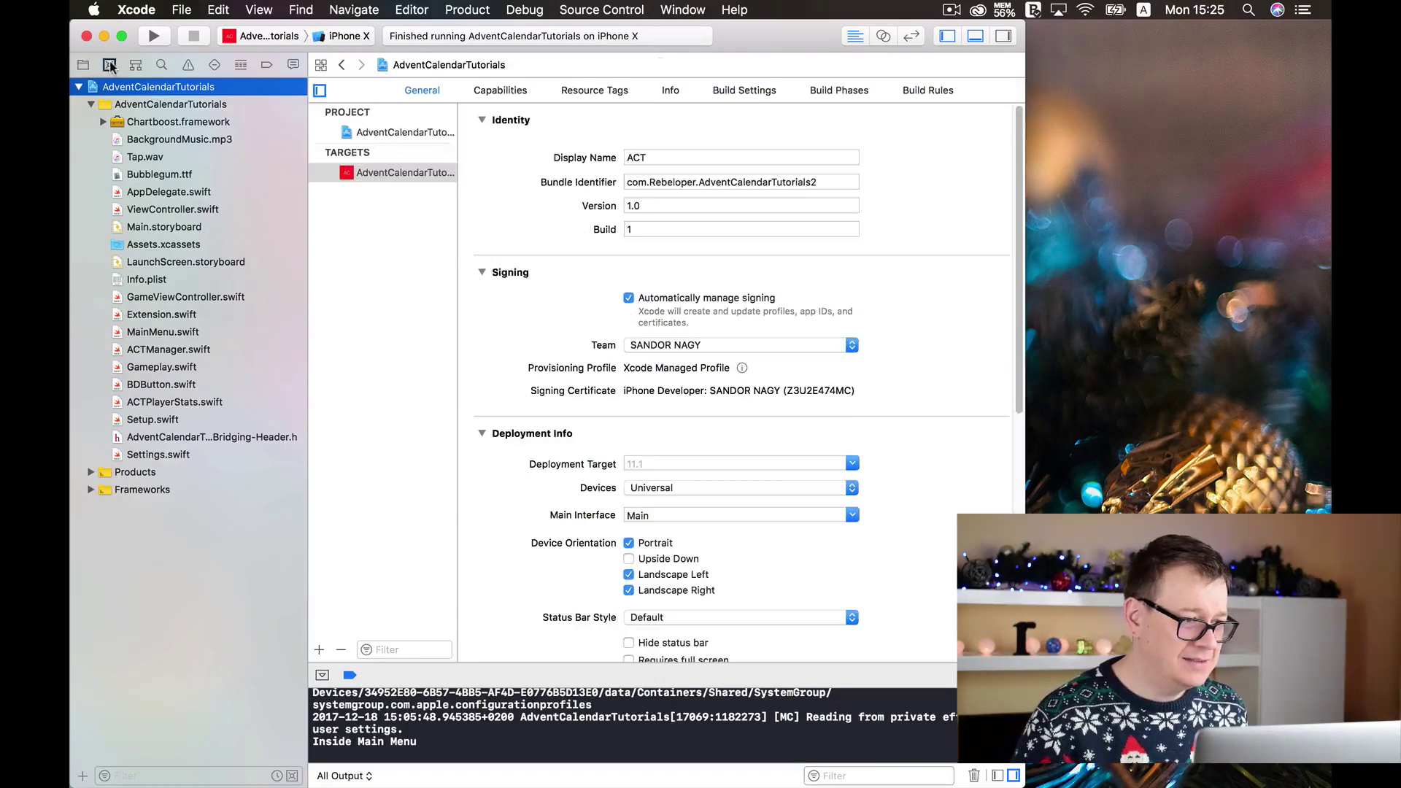
pyautogui.click(108, 65)
pyautogui.click(210, 121)
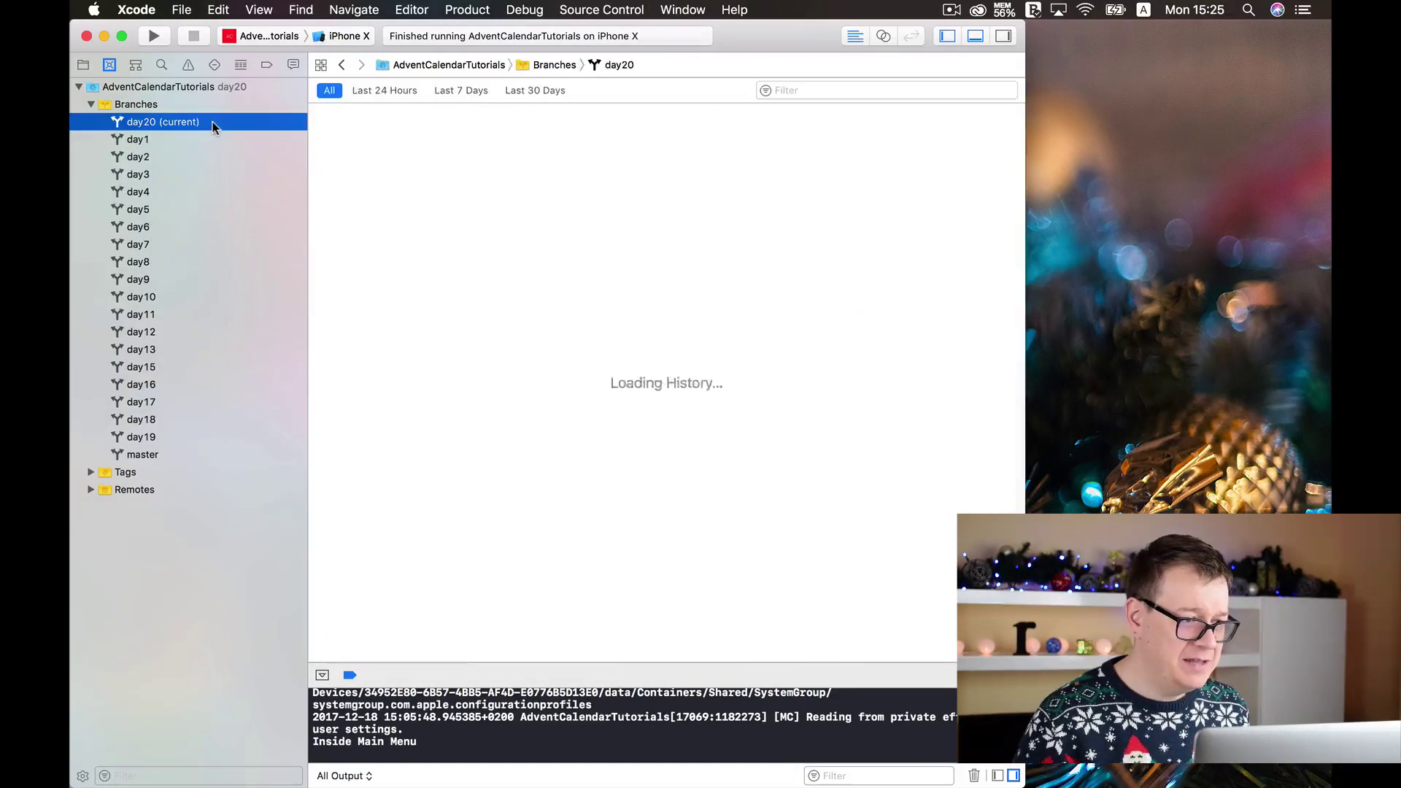
pyautogui.rightClick(213, 121)
pyautogui.click(254, 133)
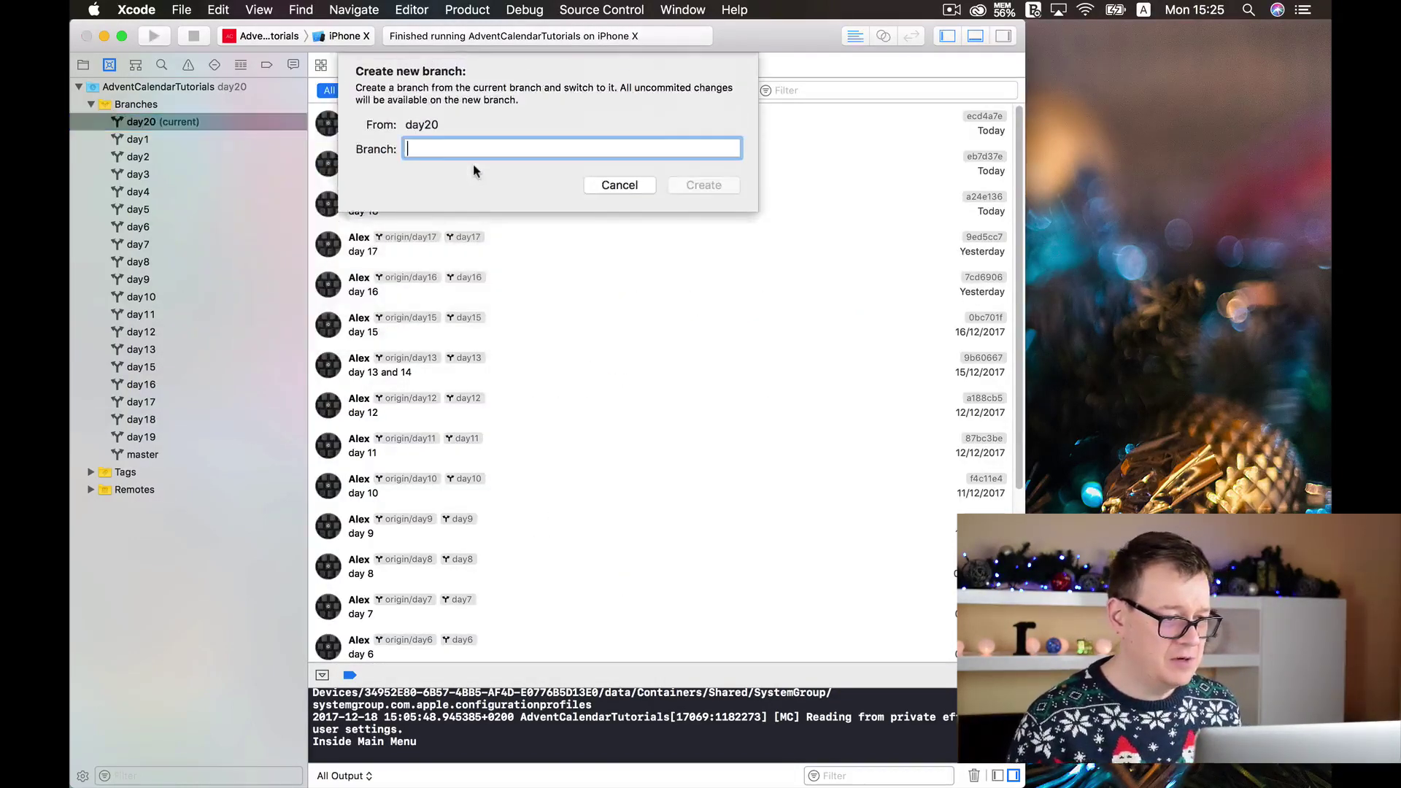
pyautogui.write('day21')
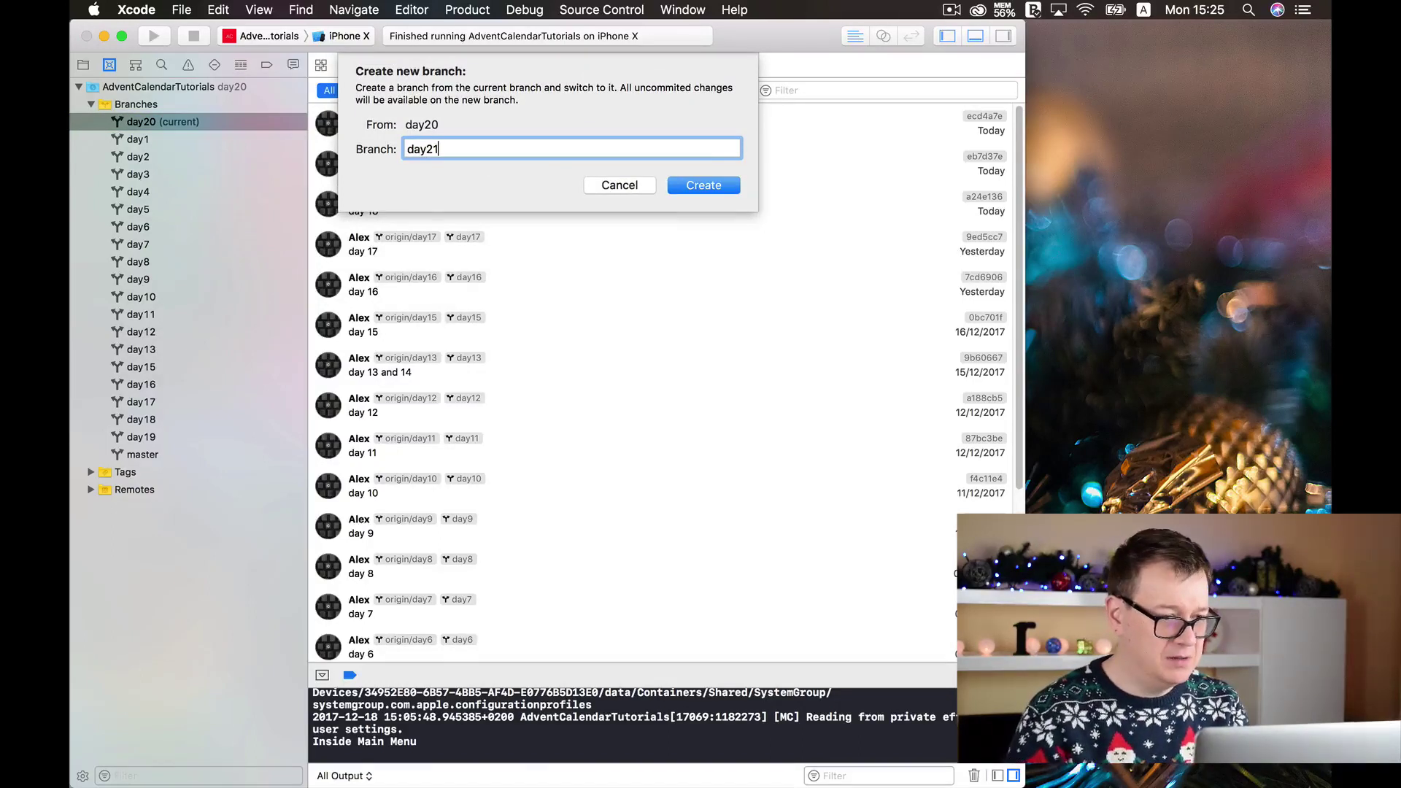
pyautogui.click(706, 186)
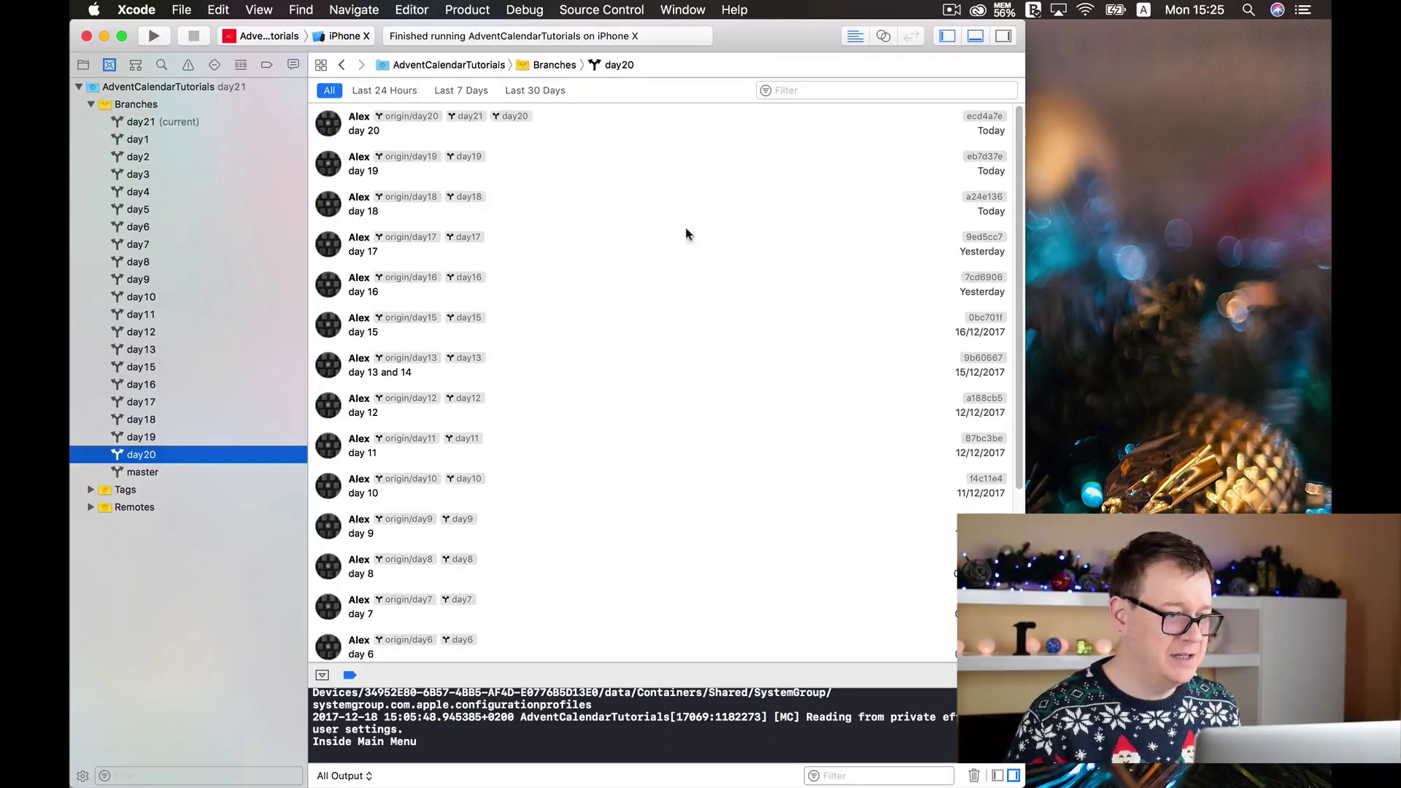
# Open Gameplay.swift from the Project navigator and place the cursor in didMove(to:).
pyautogui.click(83, 64)
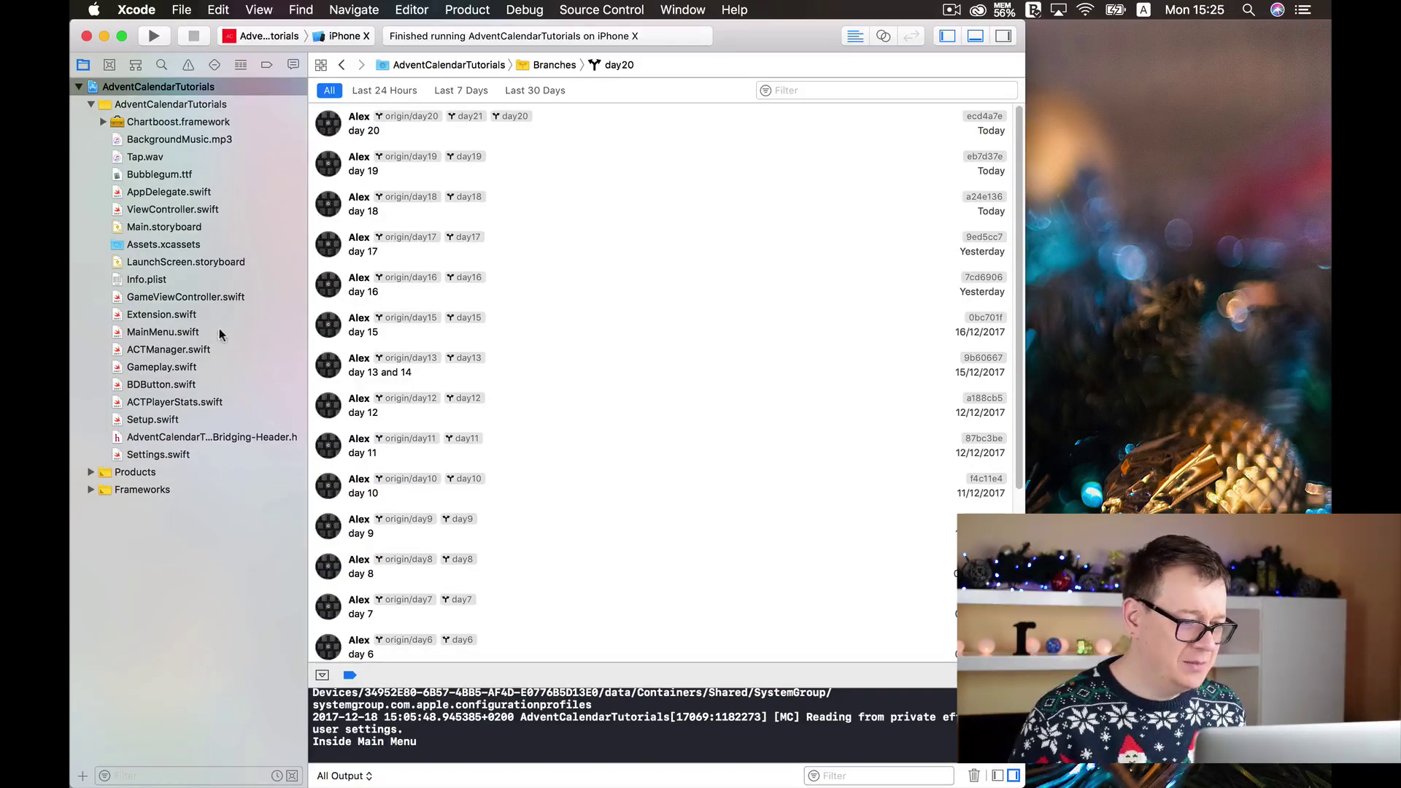
pyautogui.click(204, 366)
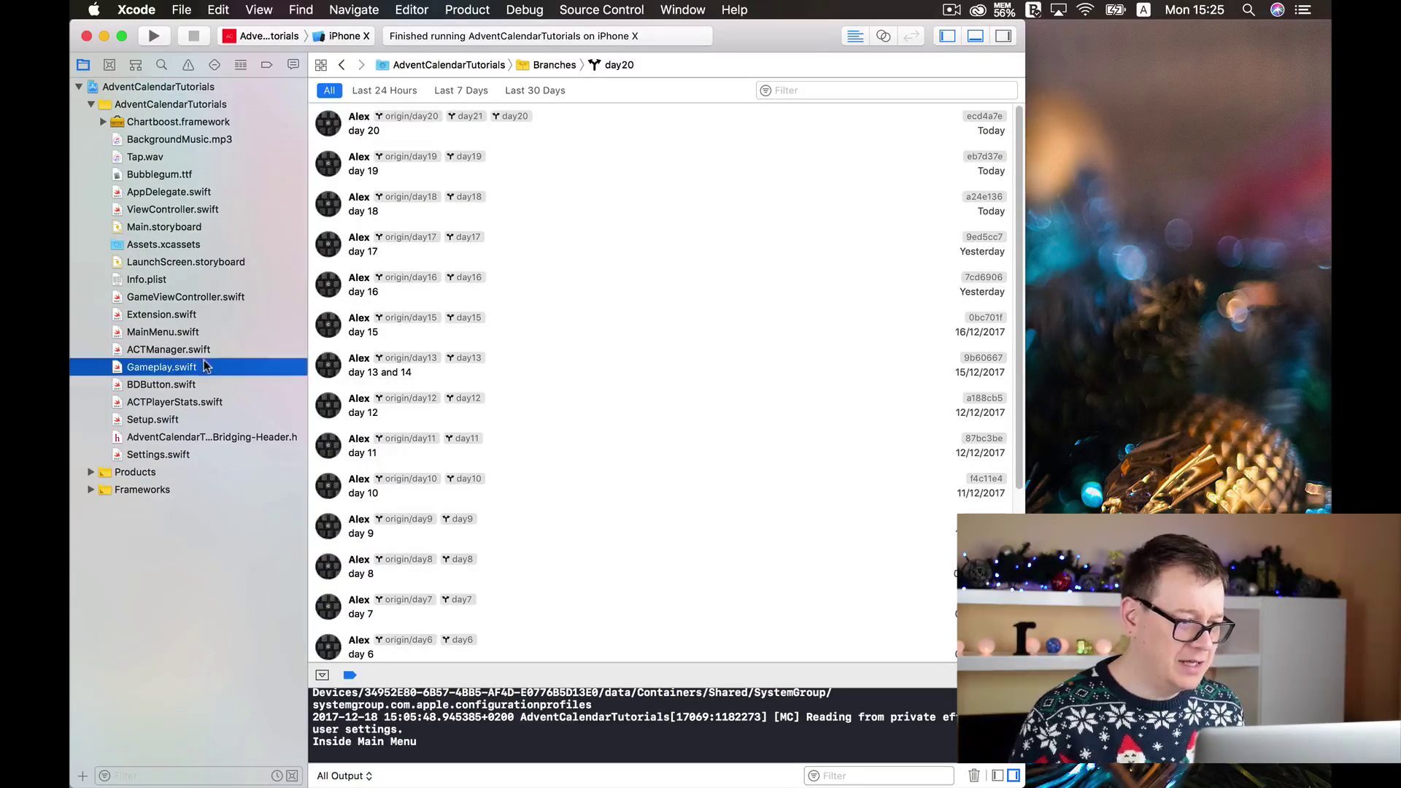
pyautogui.click(550, 399)
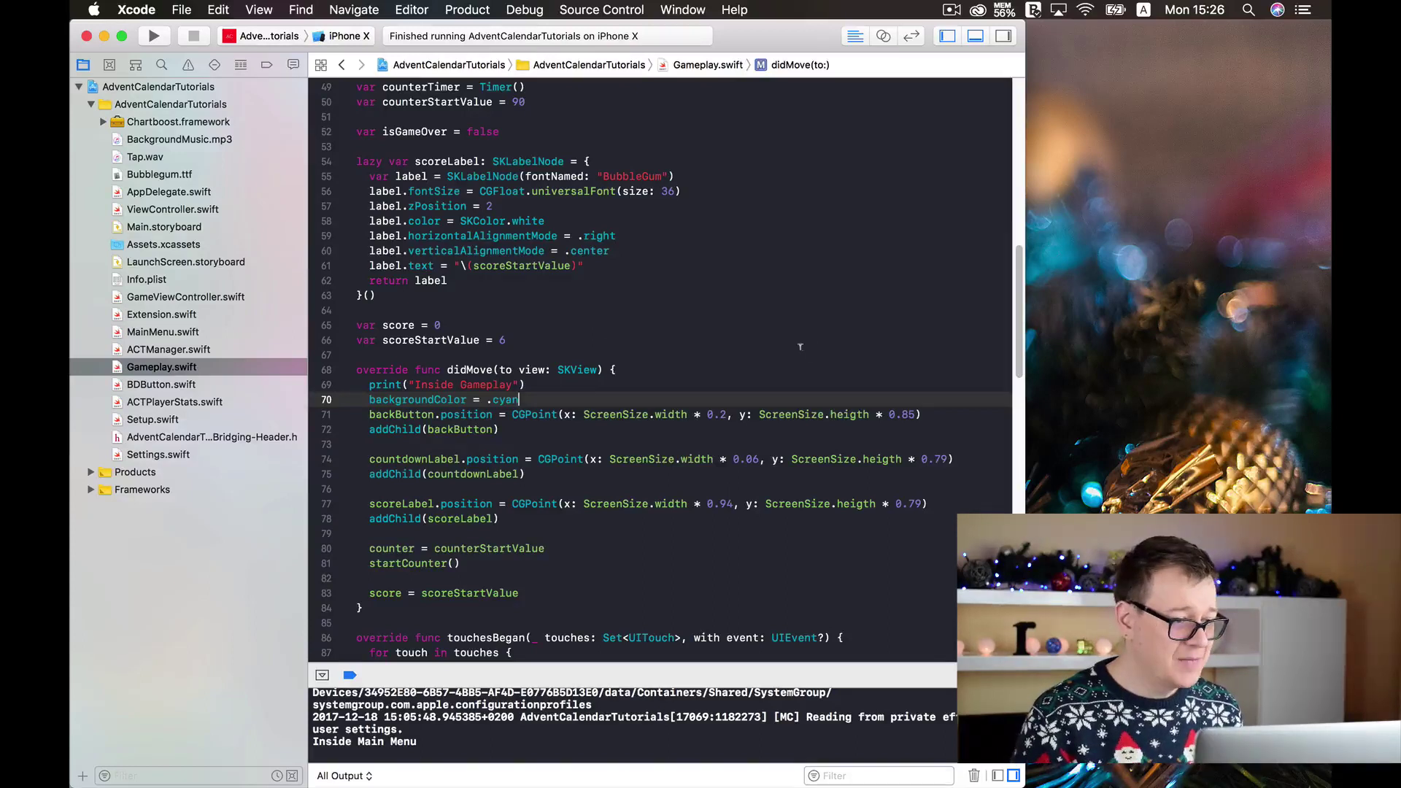
pyautogui.click(653, 368)
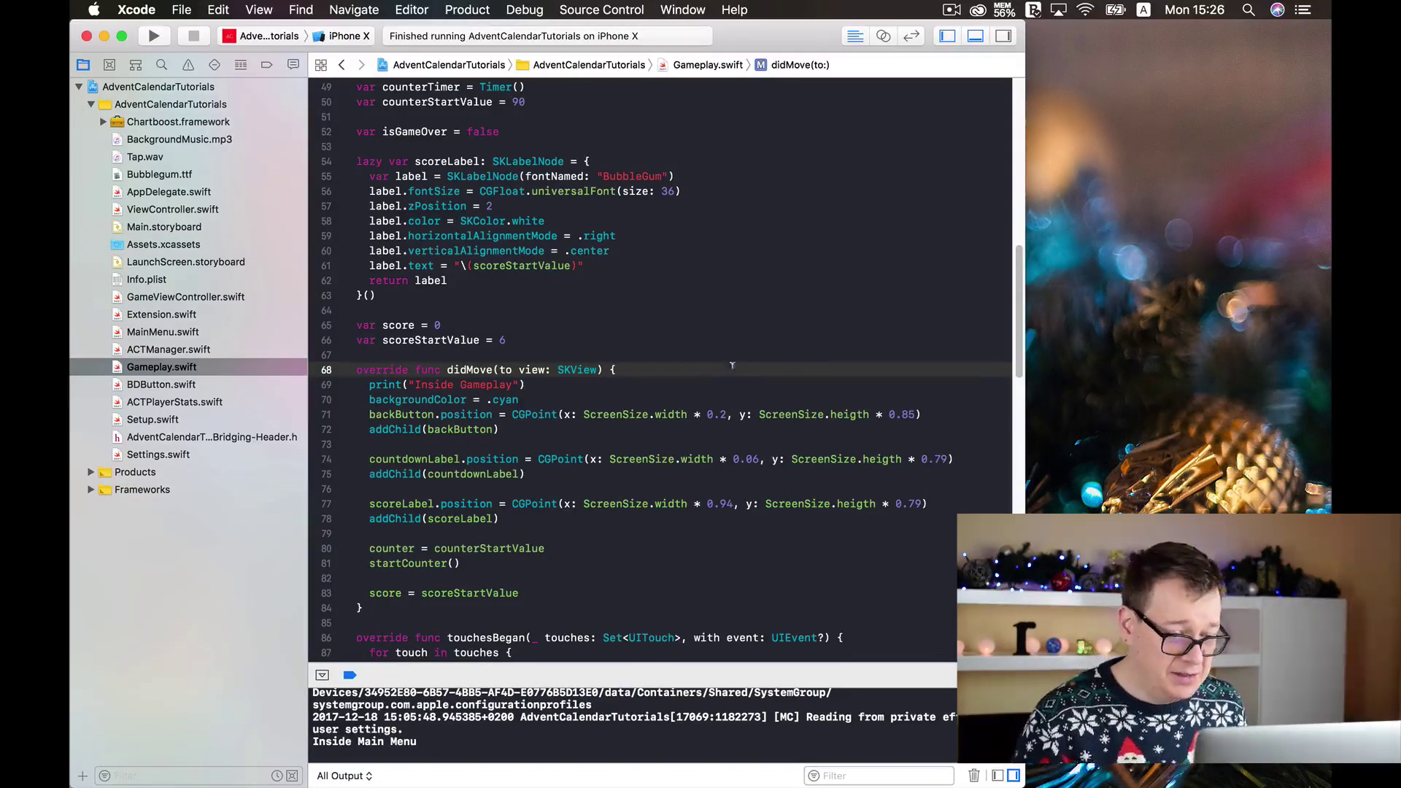
pyautogui.scroll(-1, 667, 370)
pyautogui.scroll(-4, 605, 370)
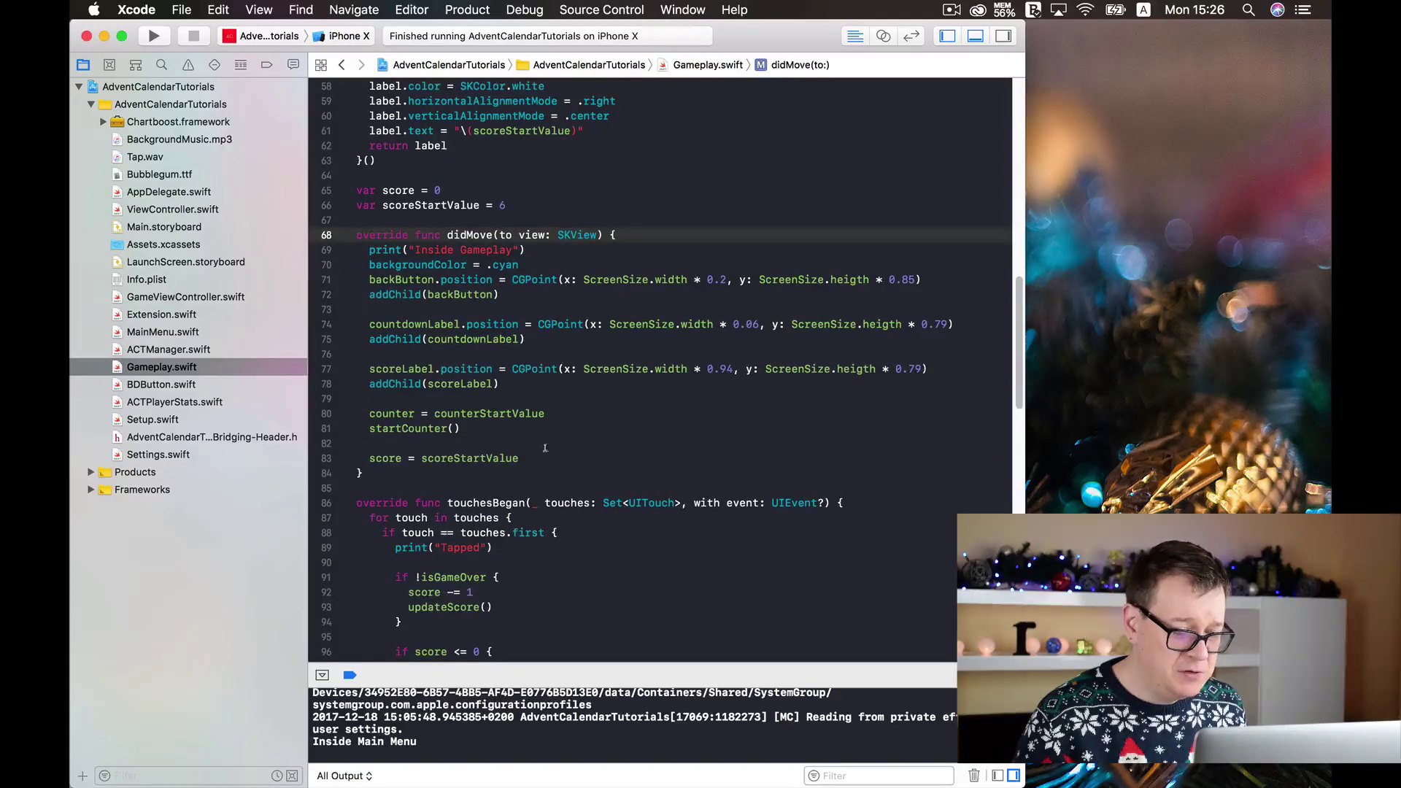
# Call addSwipeGestureRecognizers() after score = scoreStartValue and start a new function below didMove.
pyautogui.click(552, 451)
pyautogui.press('Return')
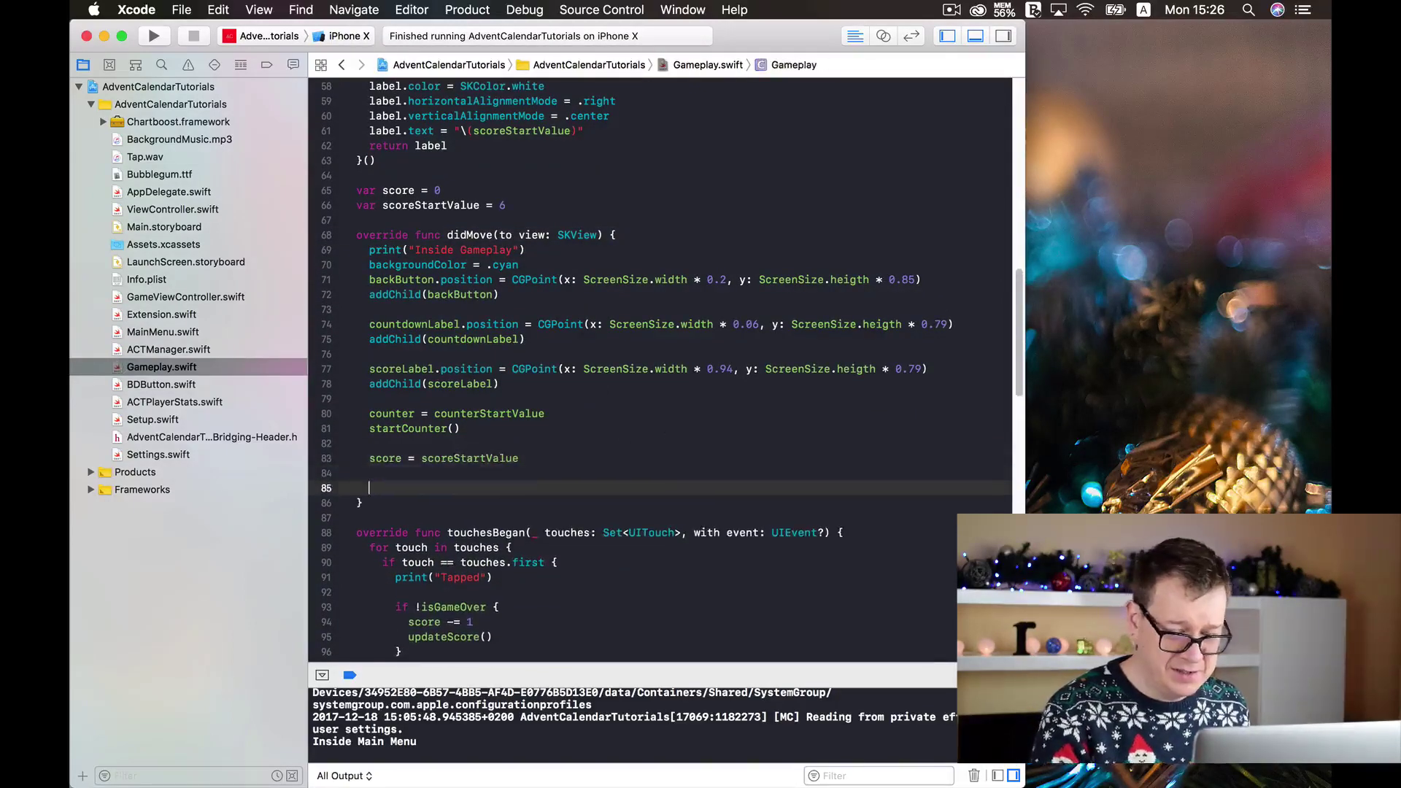
pyautogui.press('Return')
pyautogui.press('Return')
pyautogui.press('Up')
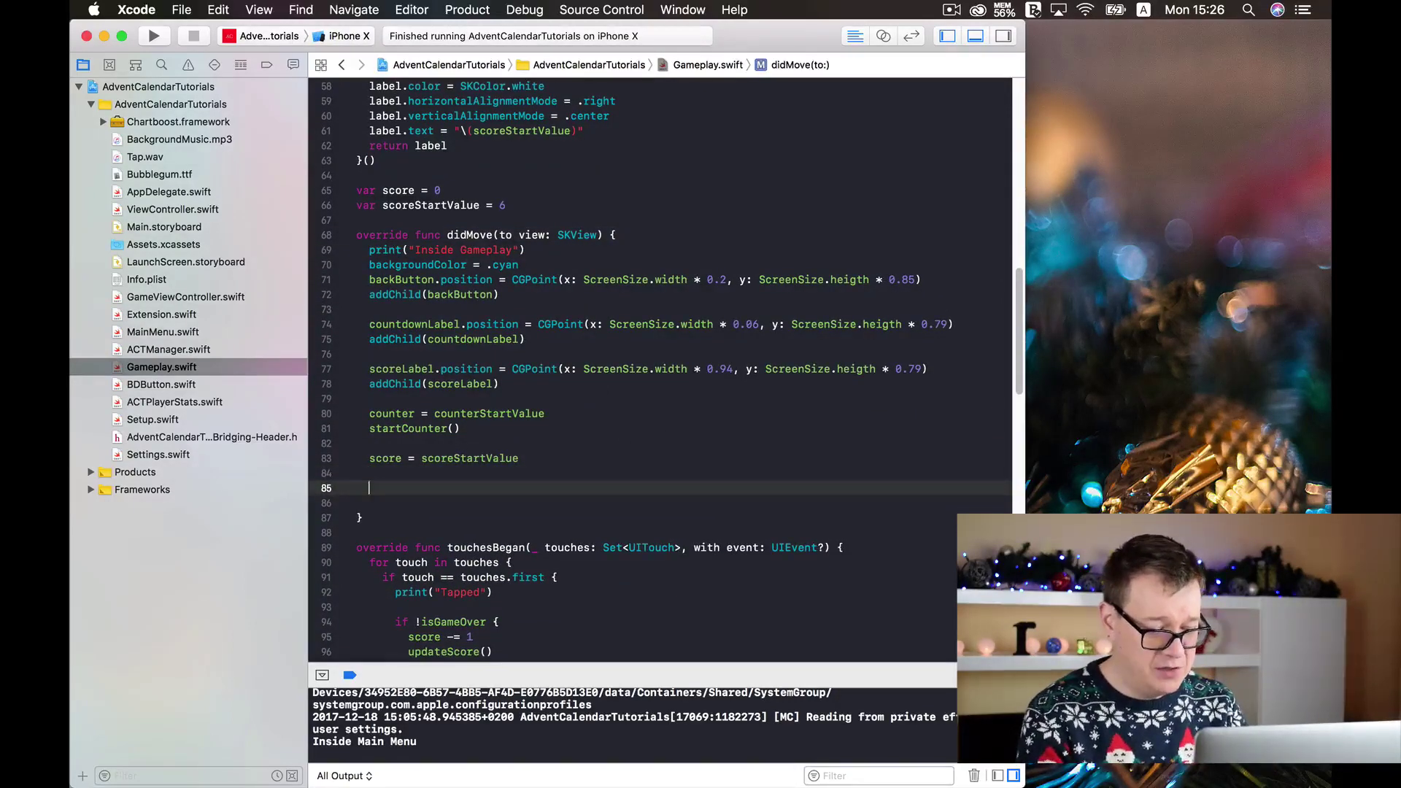
pyautogui.write('addSwipeGestureRecognizers')
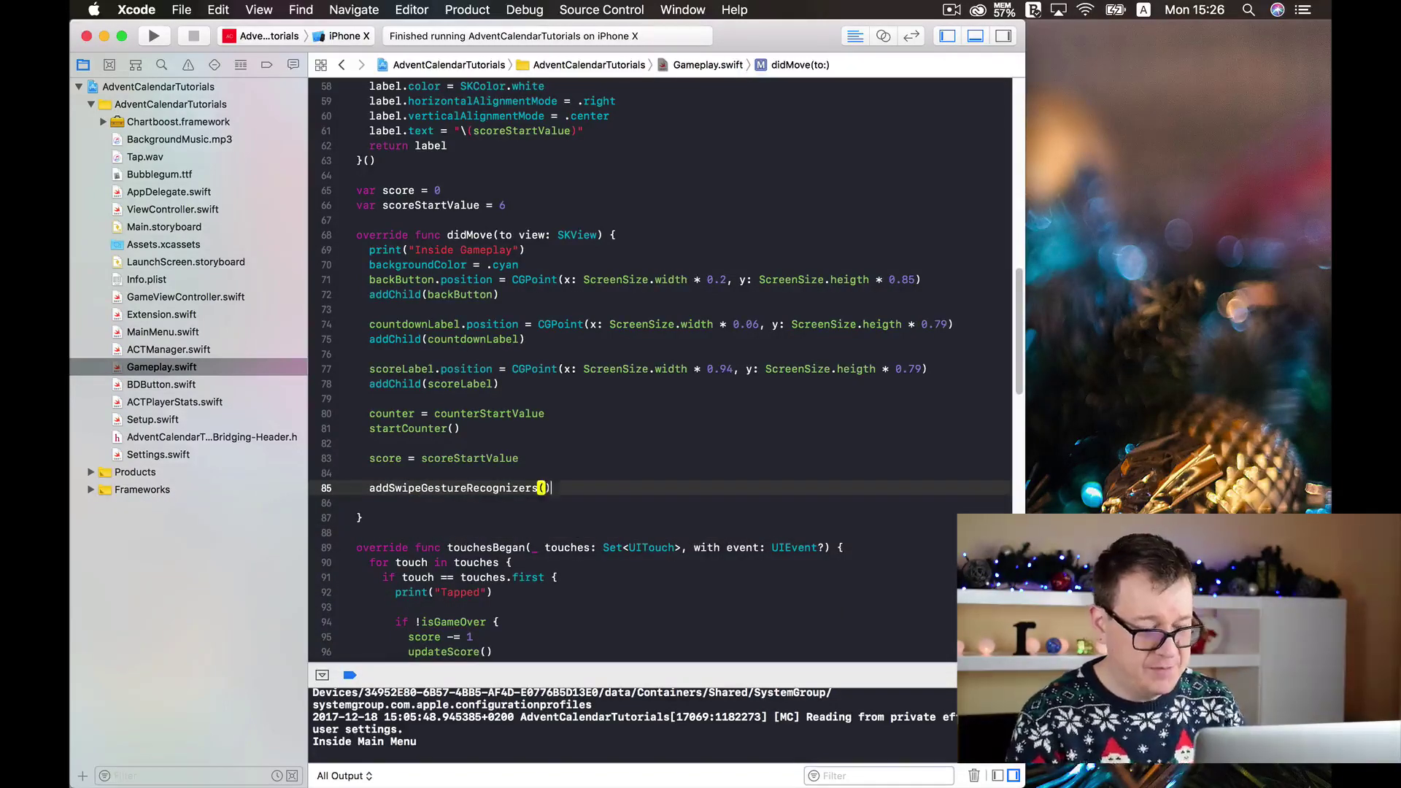
pyautogui.write('()')
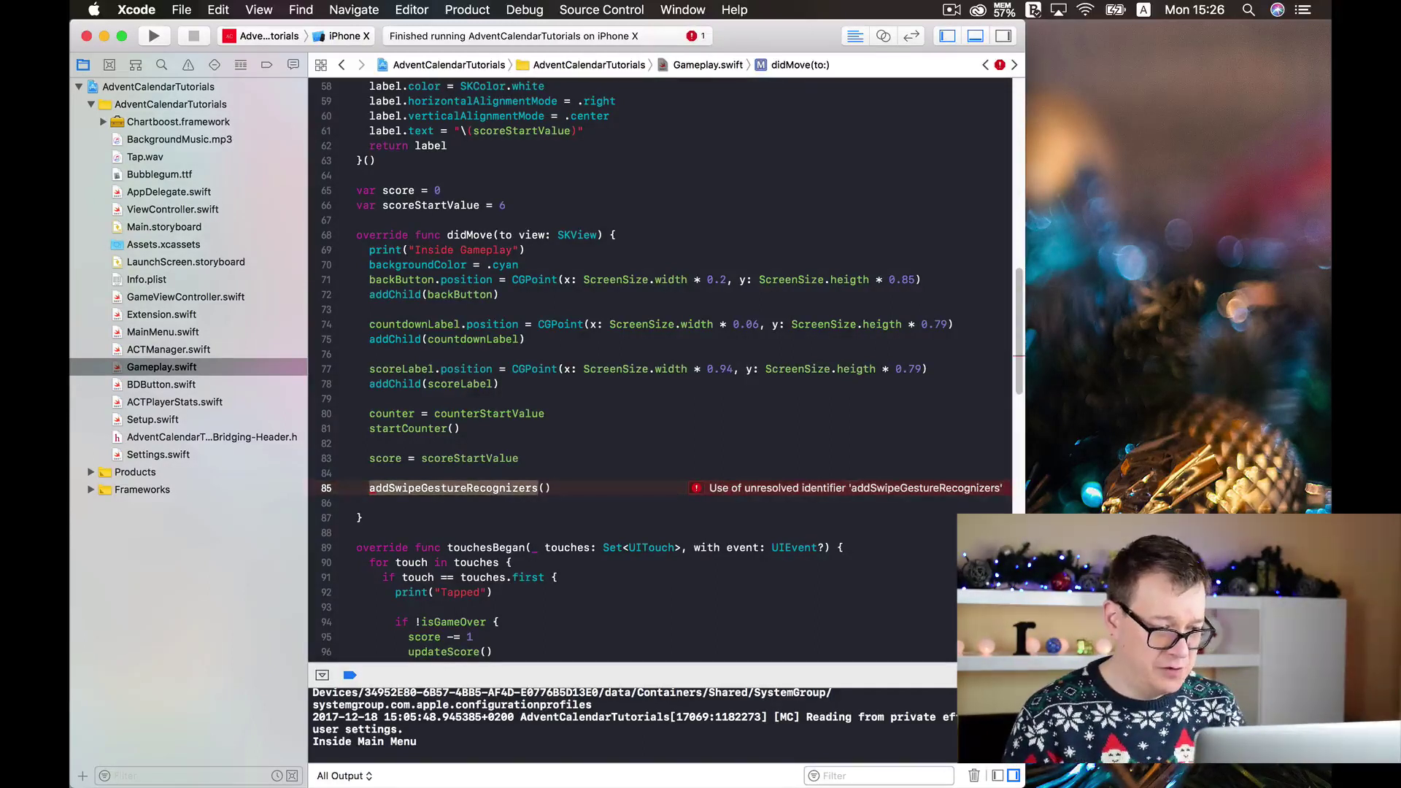
pyautogui.click(392, 516)
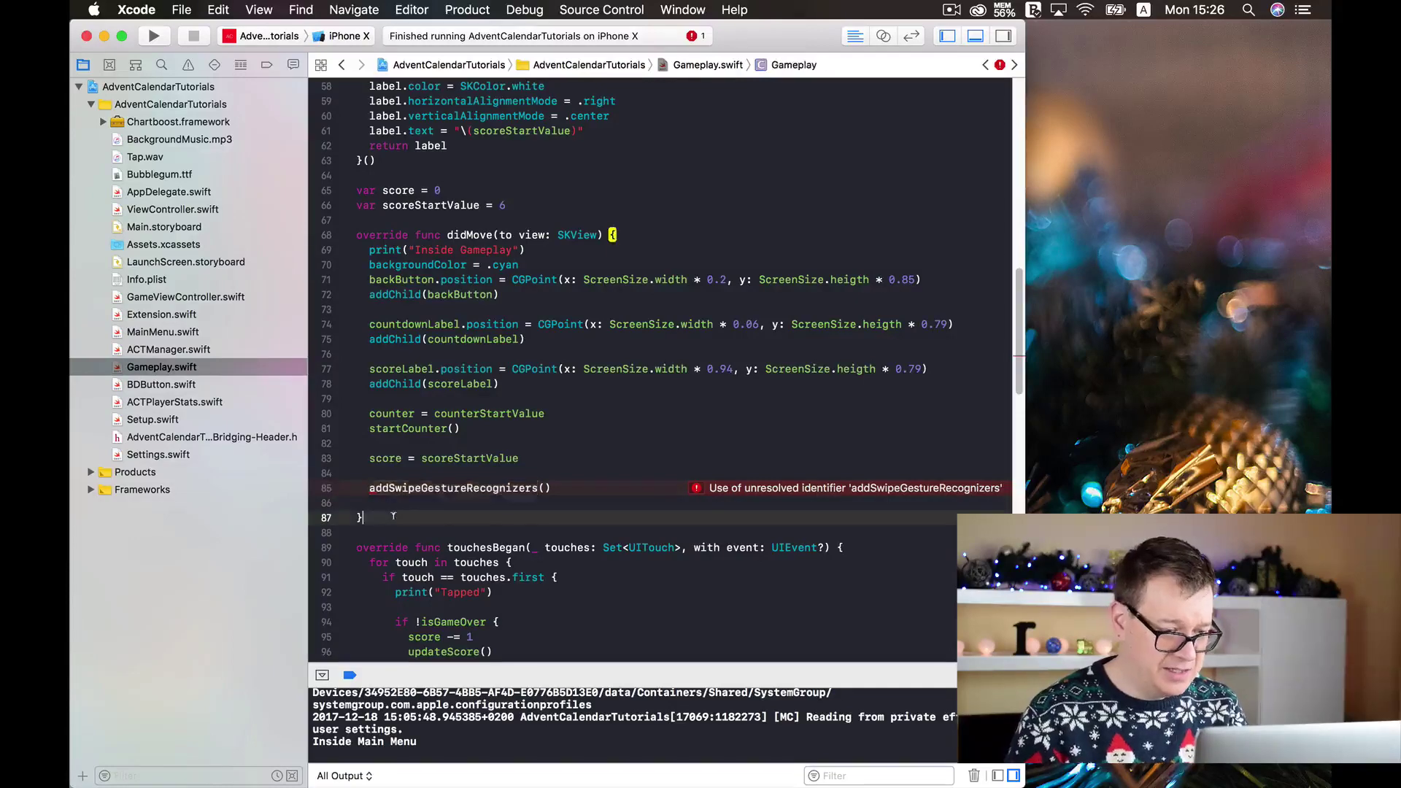
pyautogui.press('Return')
pyautogui.press('Return')
pyautogui.write('f')
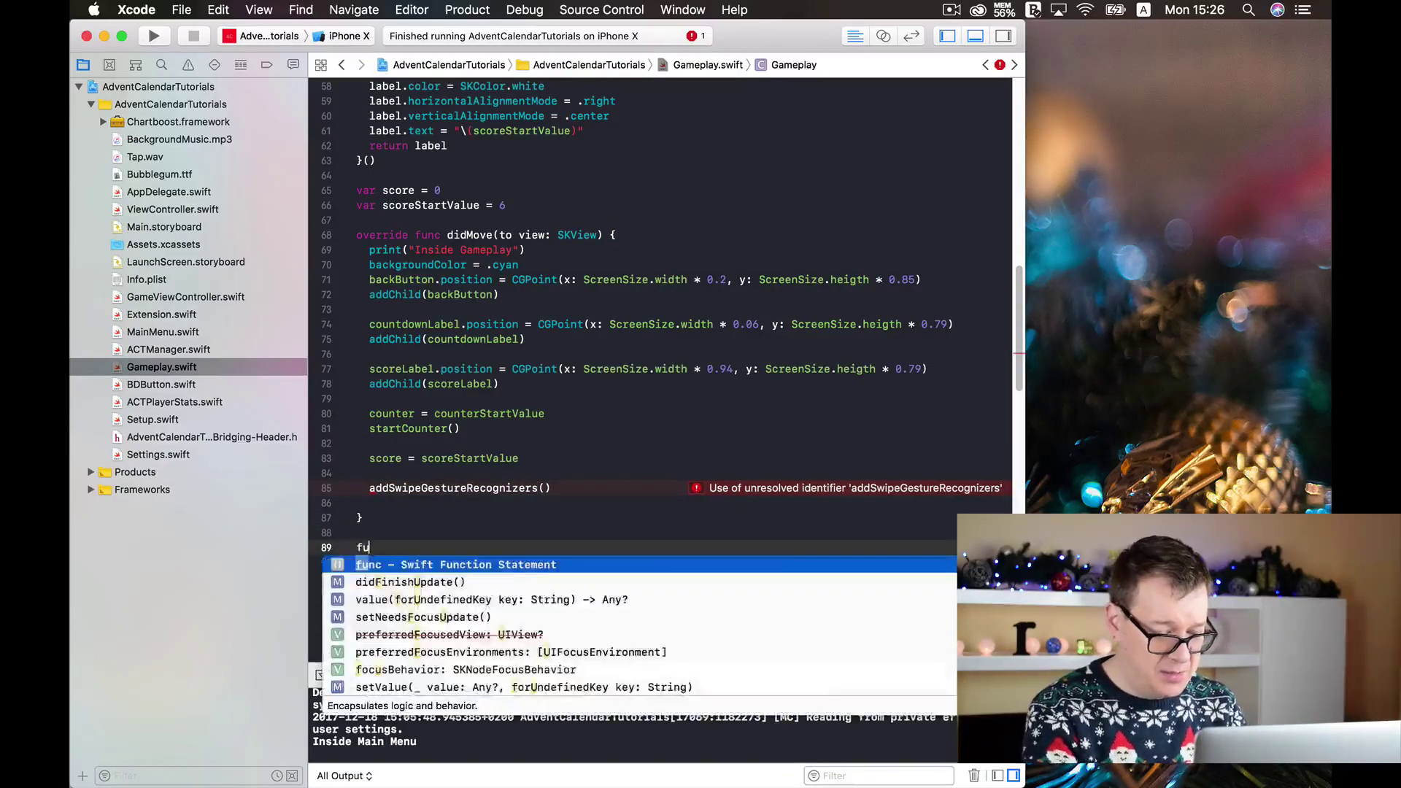
pyautogui.write('unc addSwipeGestureRecognizers() {')
# Open addSwipeGestureRecognizers() and declare gestures as a [UISwipeGestureRecognizerDirection] array.
pyautogui.press('Return')
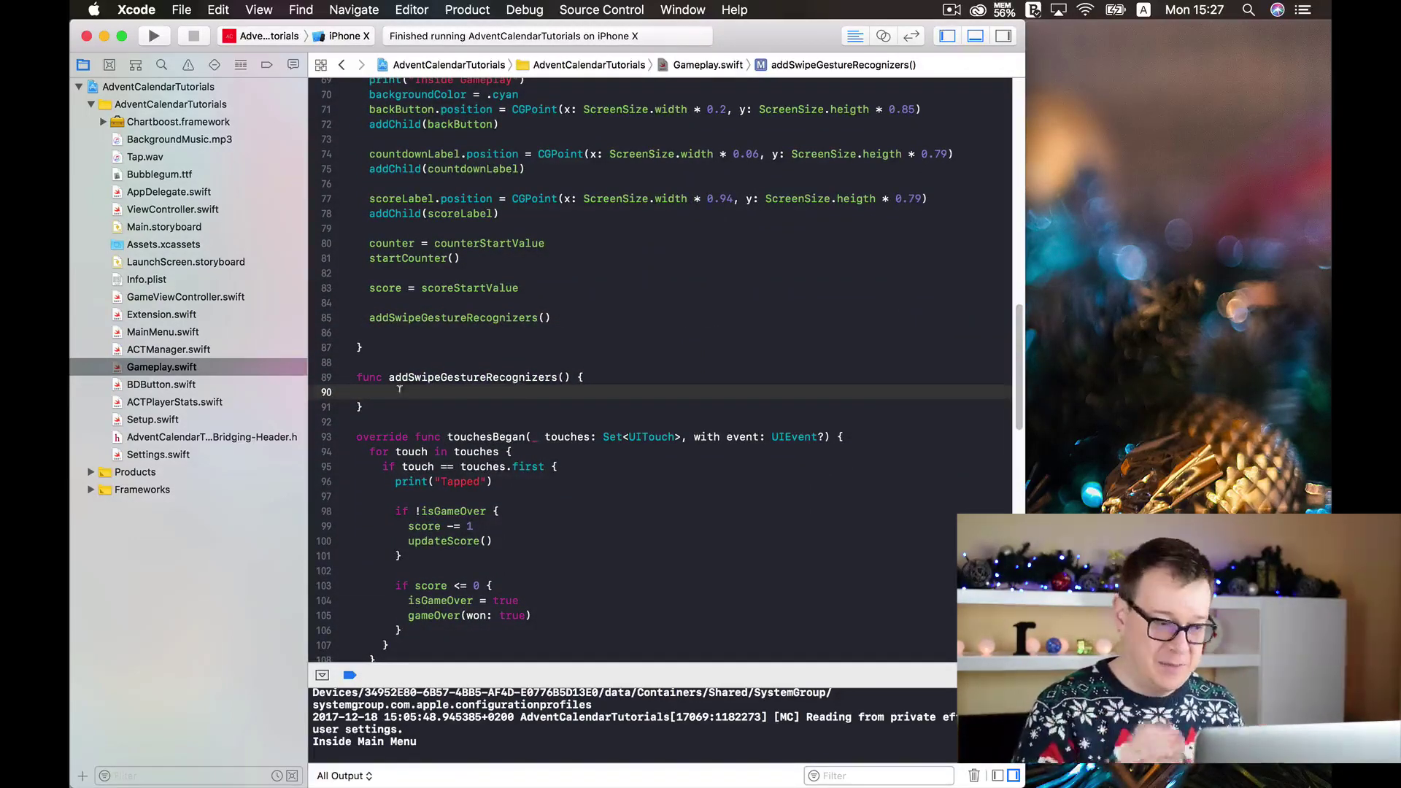
pyautogui.write('letgestures = ')
pyautogui.write('[')
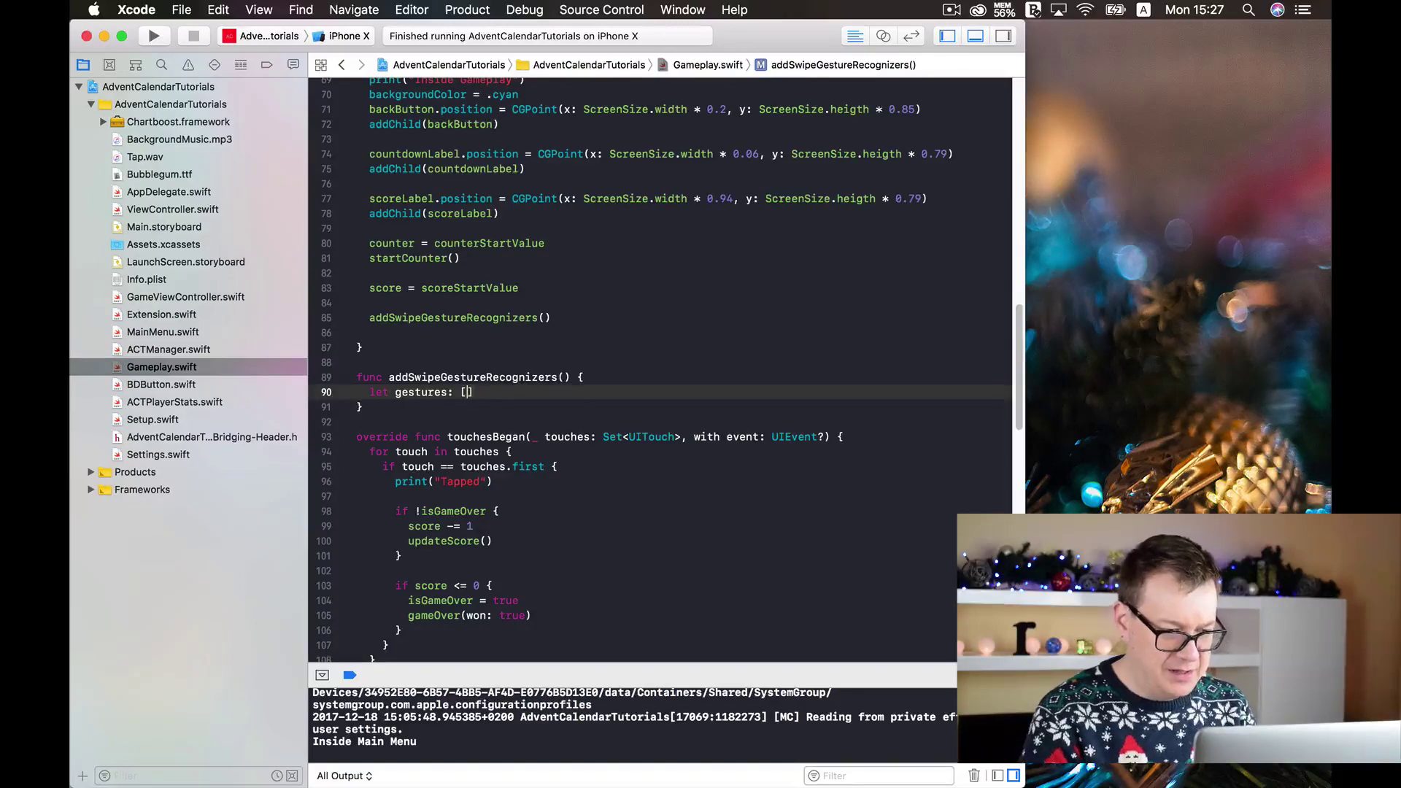
pyautogui.write('IGes')
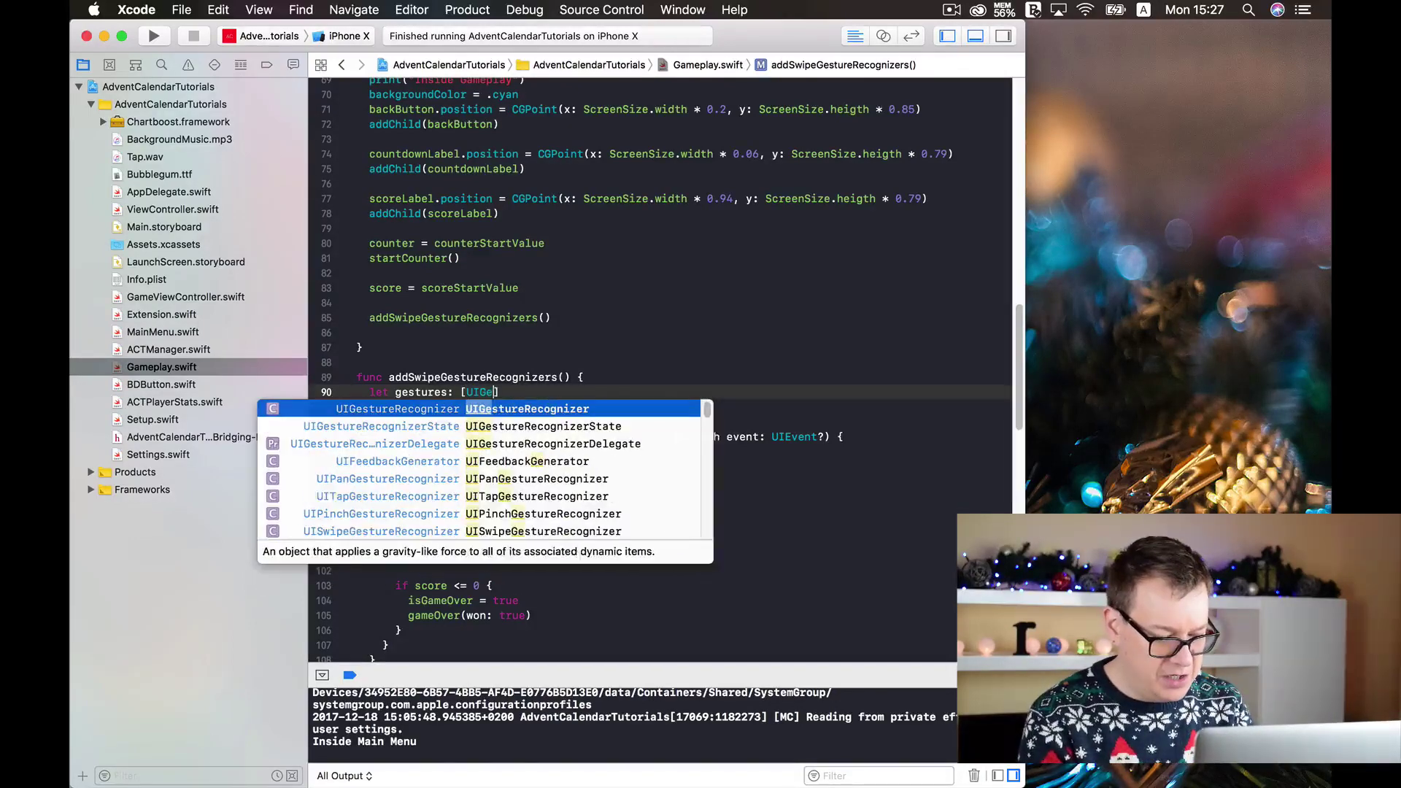
pyautogui.write('tur')
pyautogui.press('BackSpace')
pyautogui.press('BackSpace')
pyautogui.press('BackSpace')
pyautogui.press('BackSpace')
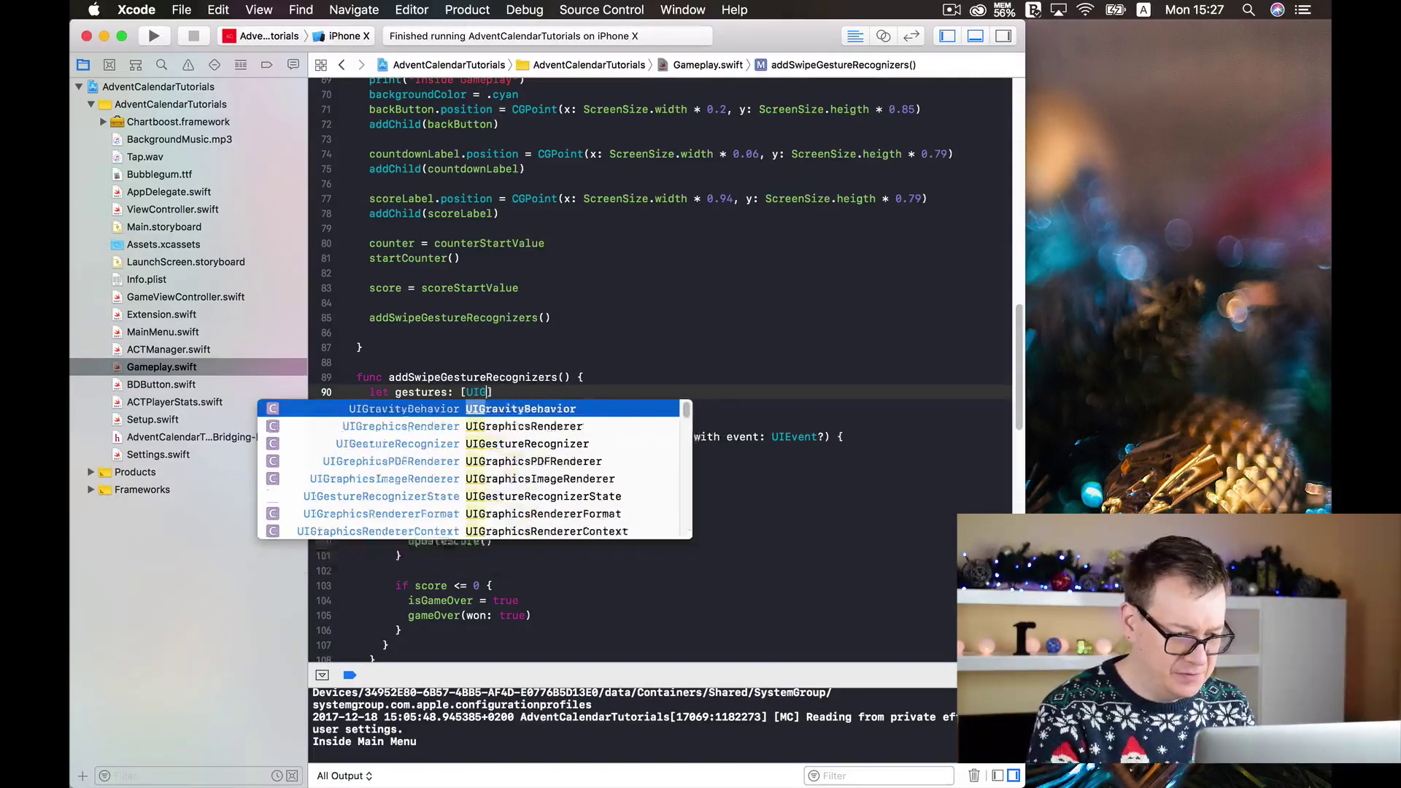
pyautogui.press('BackSpace')
pyautogui.write('Swipe')
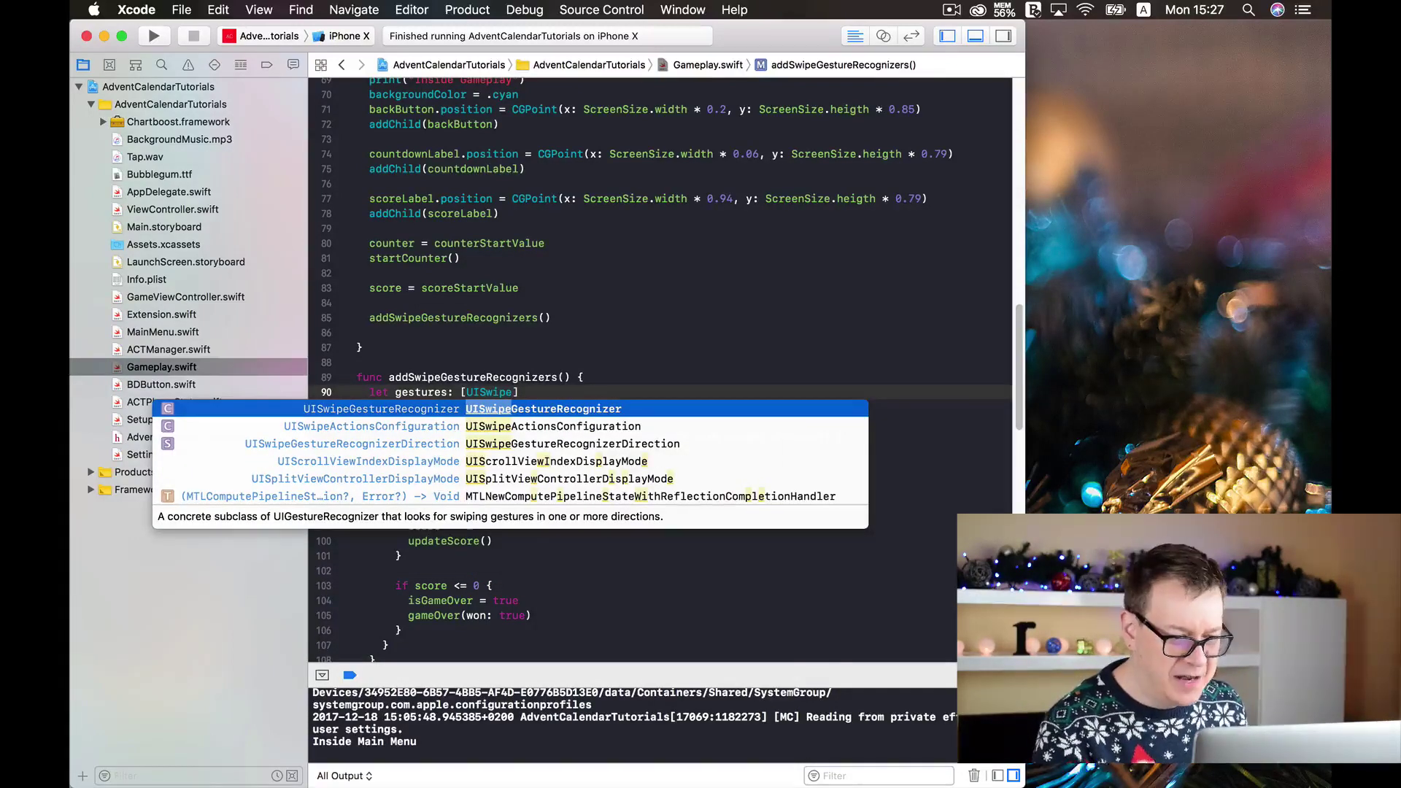
pyautogui.press('Down')
pyautogui.press('Down')
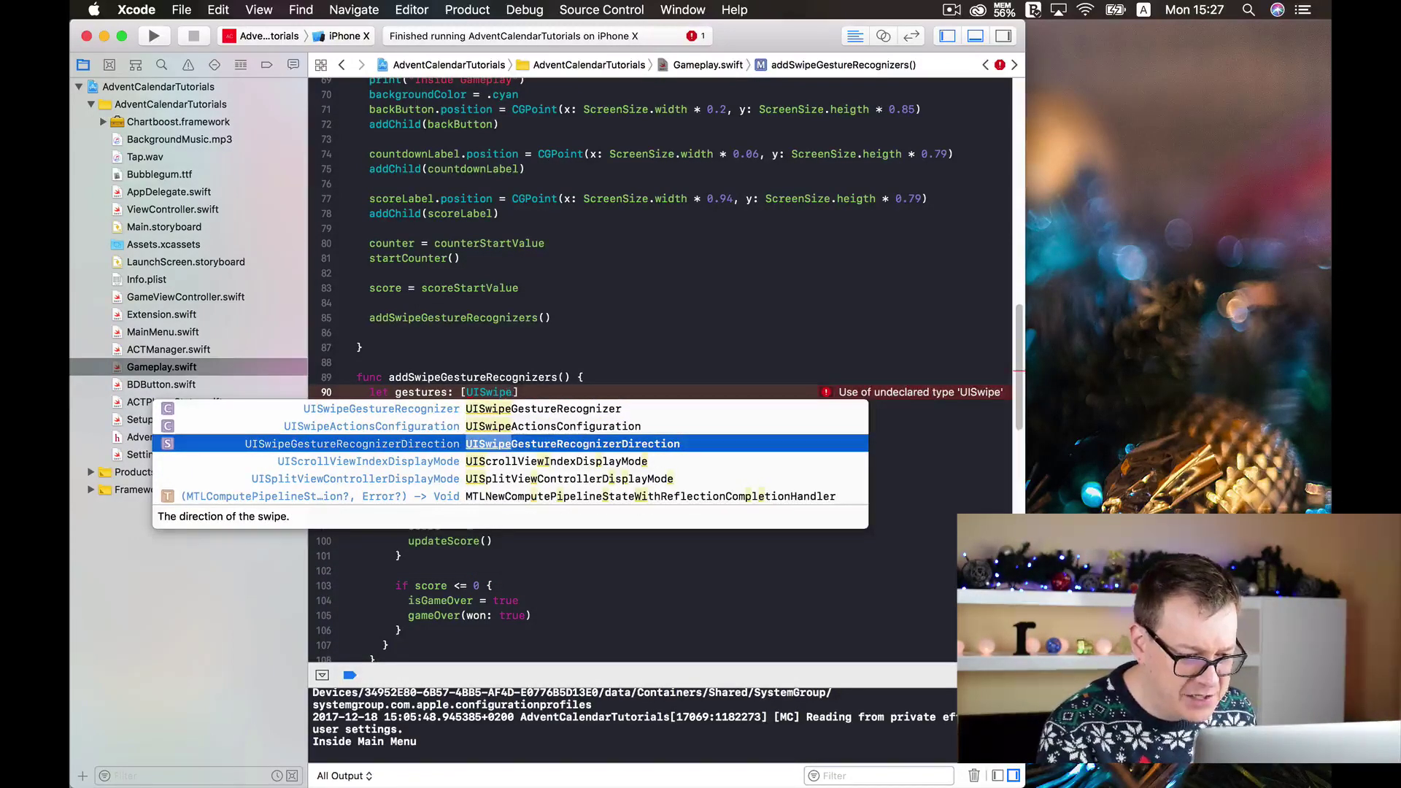
pyautogui.press('Return')
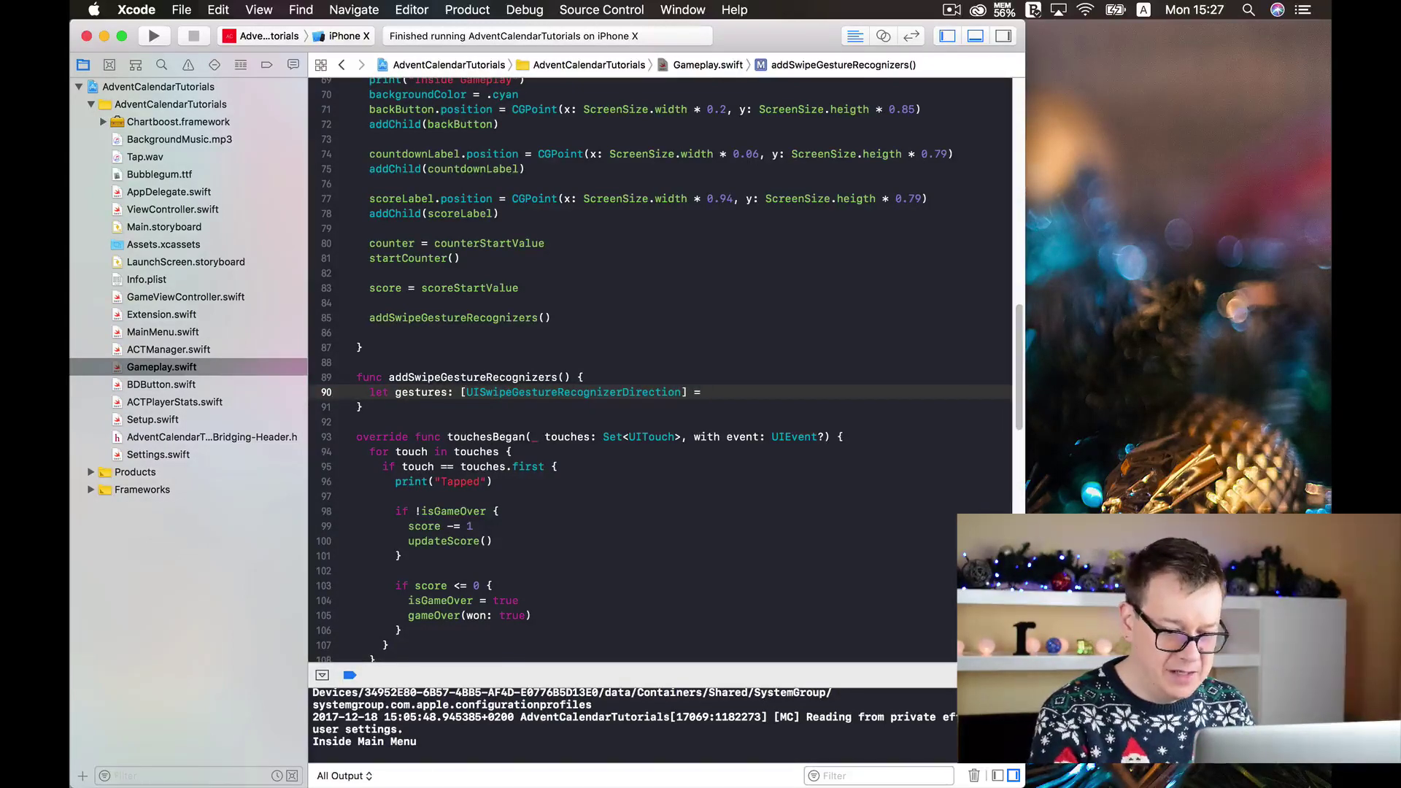
pyautogui.write('[.')
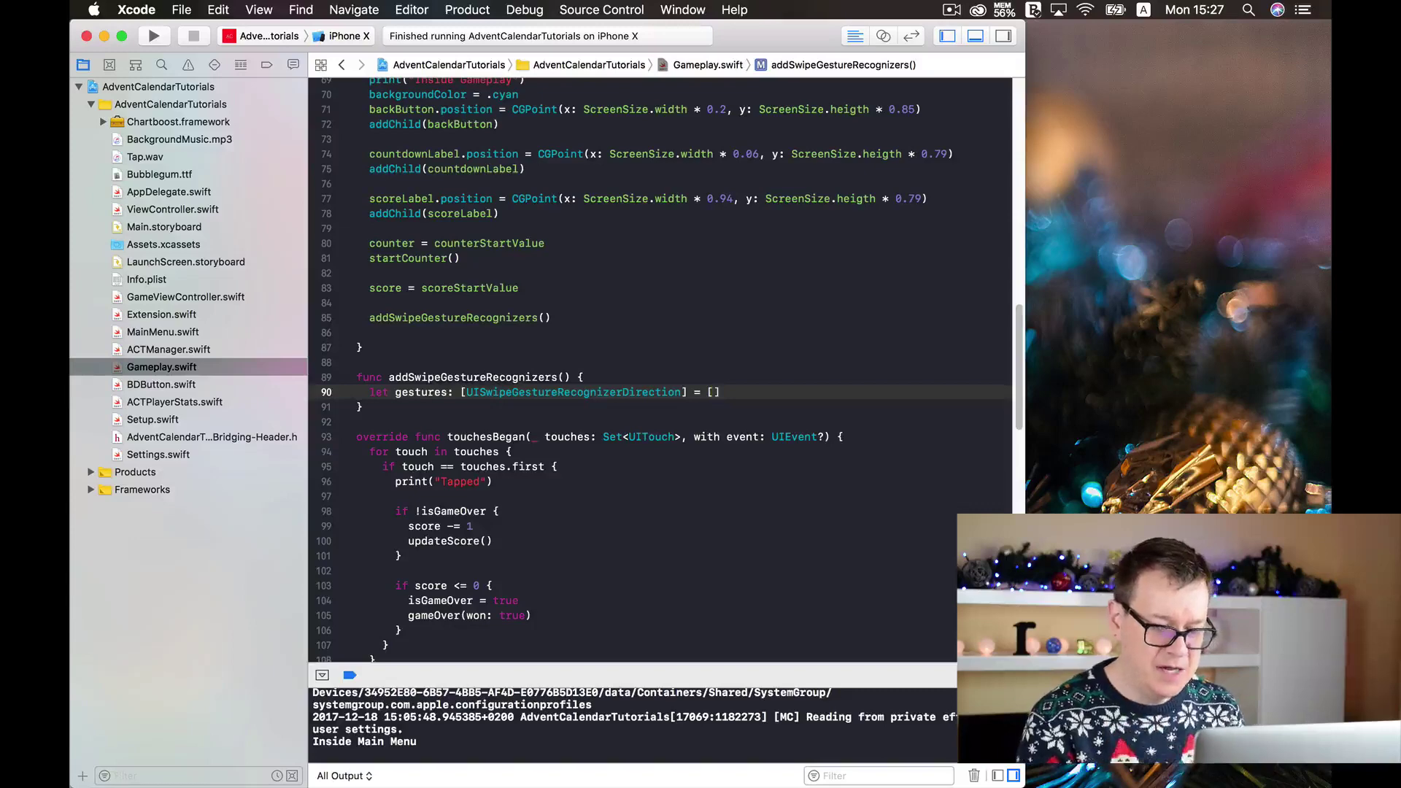
pyautogui.write('u')
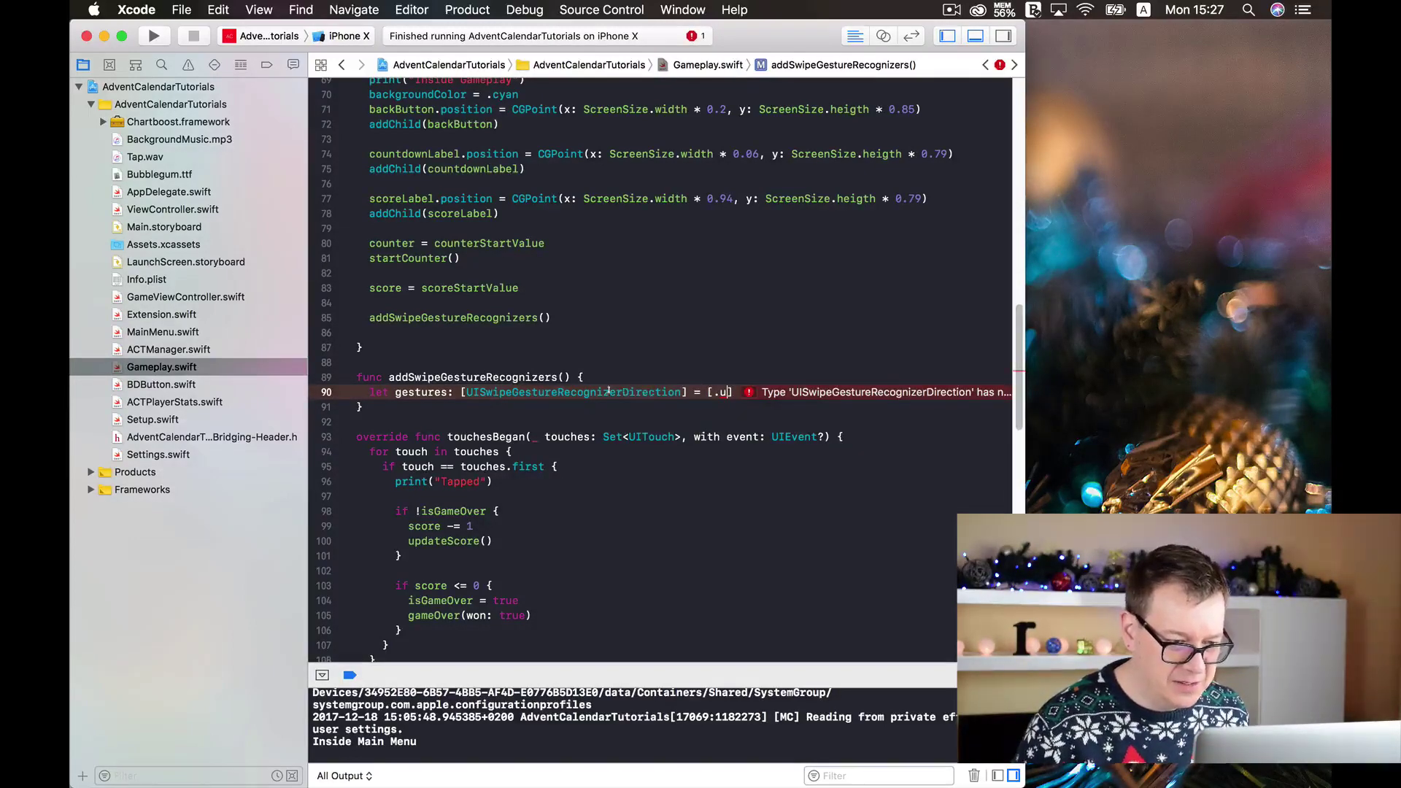
# Check UISwipeGestureRecognizerDirection's cases, then list .up, .right, .down, .left in gestures.
pyautogui.rightClick(609, 392)
pyautogui.click(663, 562)
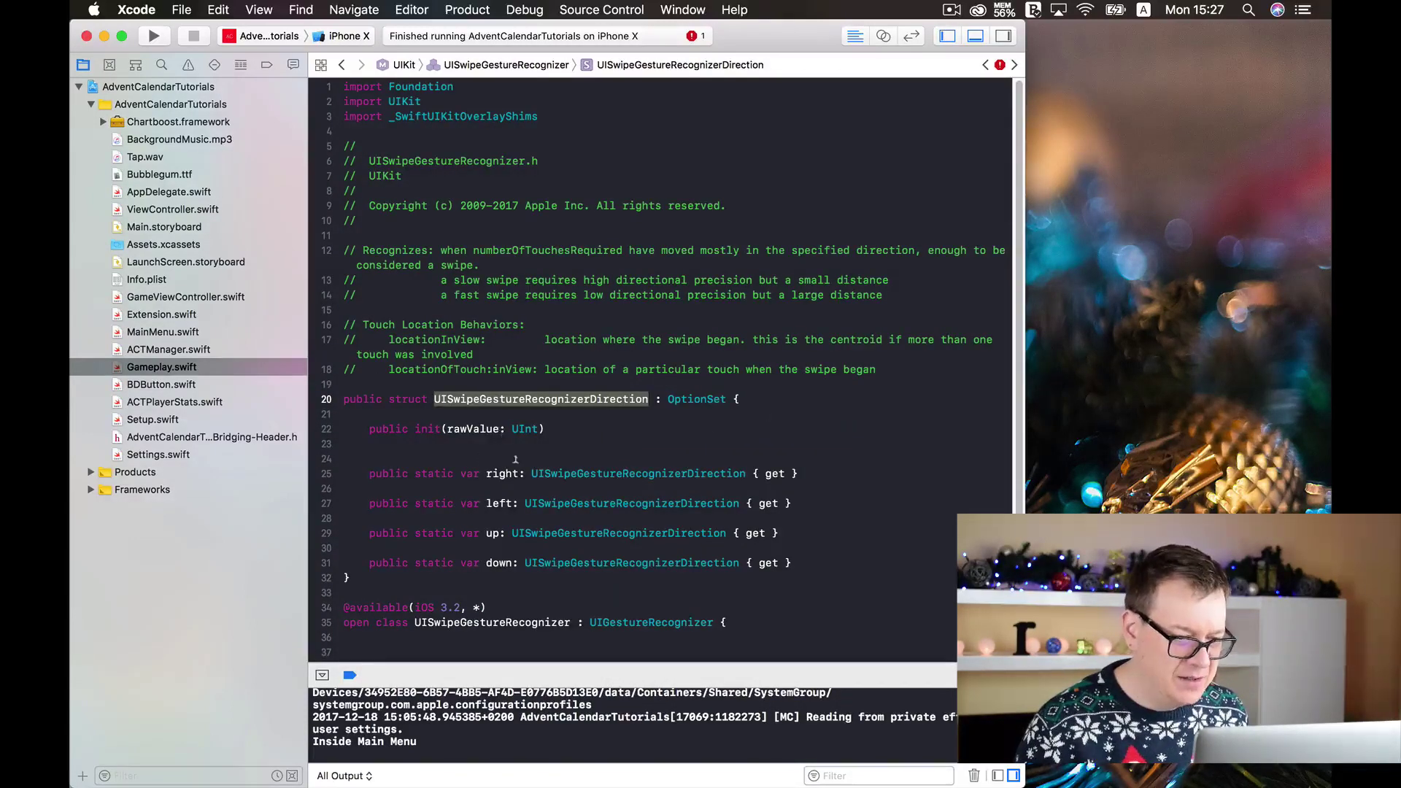
pyautogui.click(489, 474)
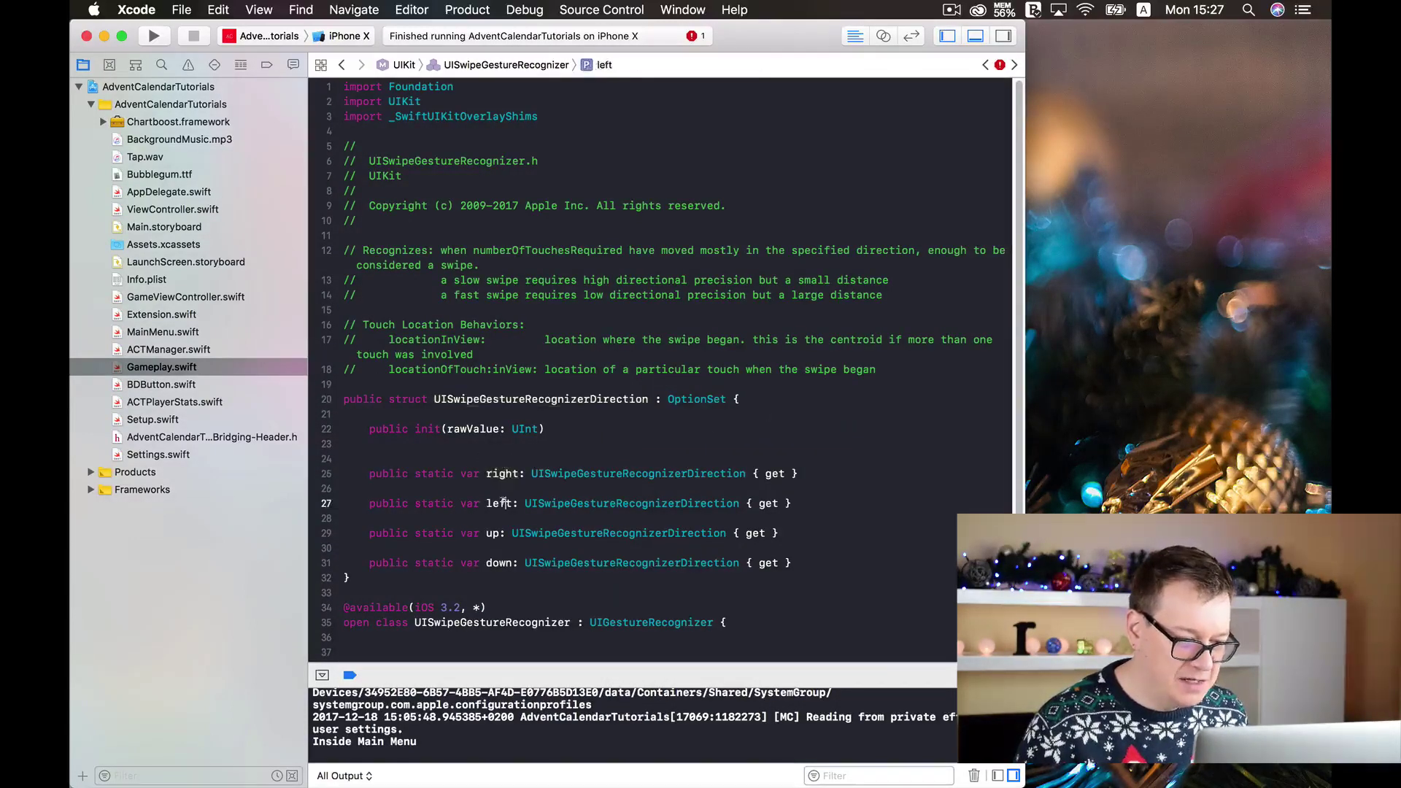
pyautogui.click(499, 534)
pyautogui.click(499, 562)
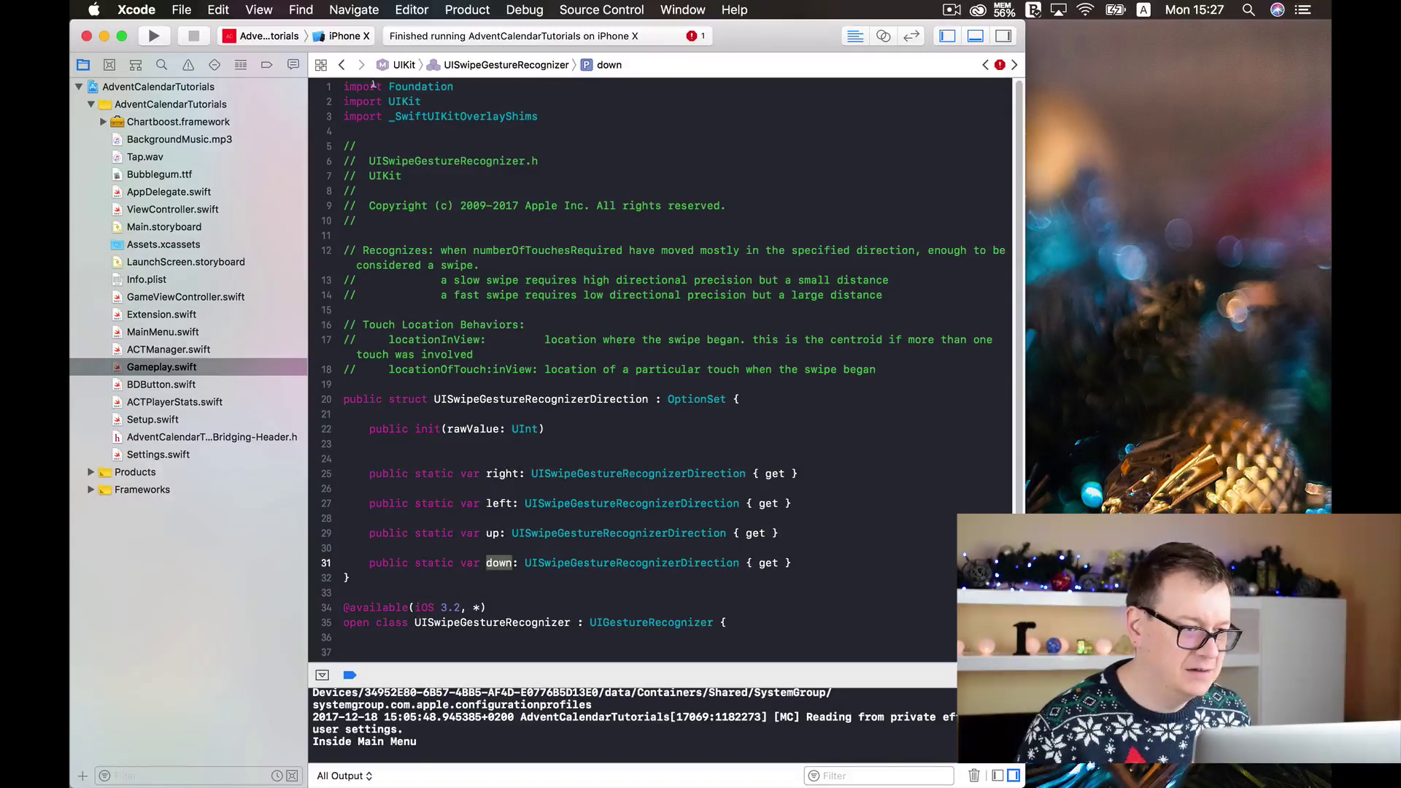
pyautogui.click(342, 65)
pyautogui.write(', .right, .d')
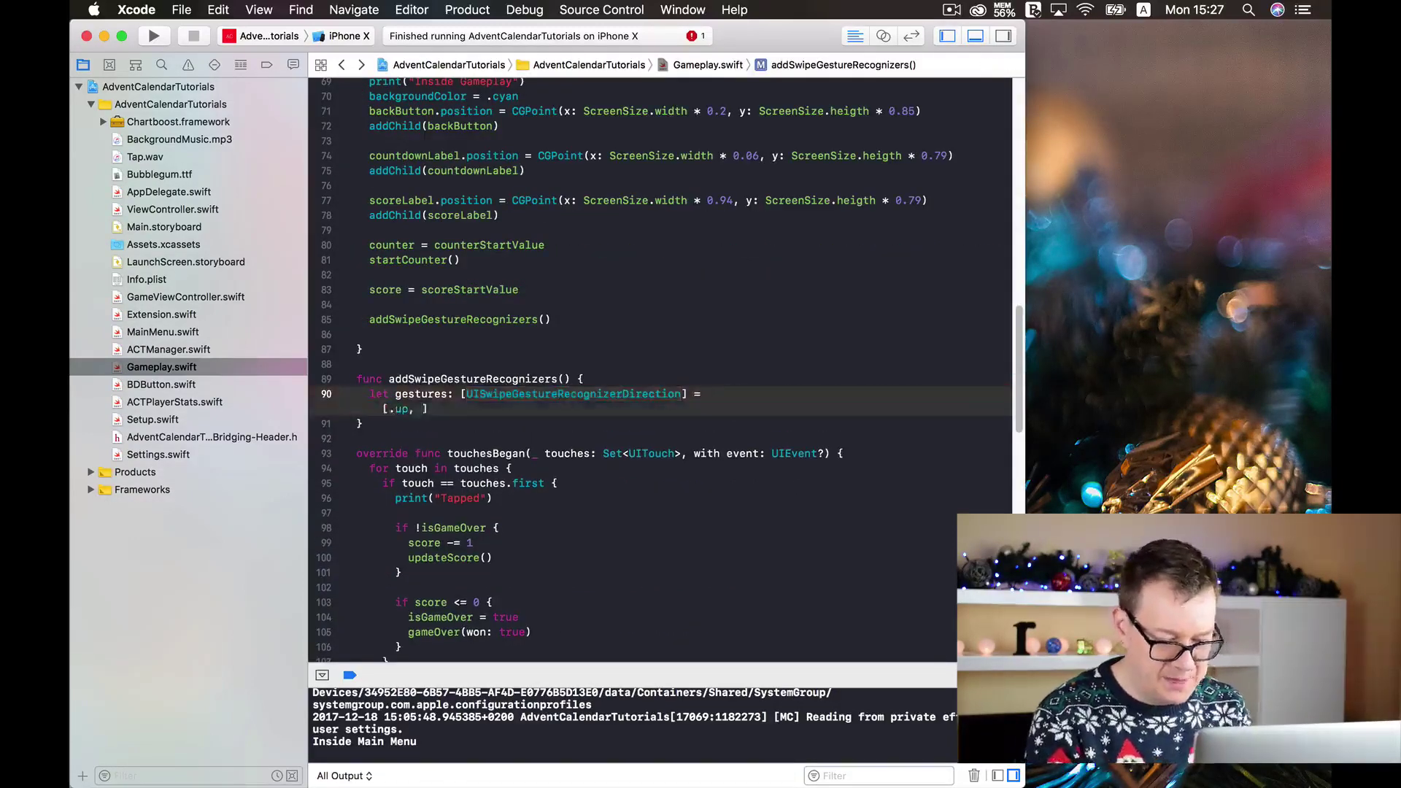
pyautogui.write('own, .left')
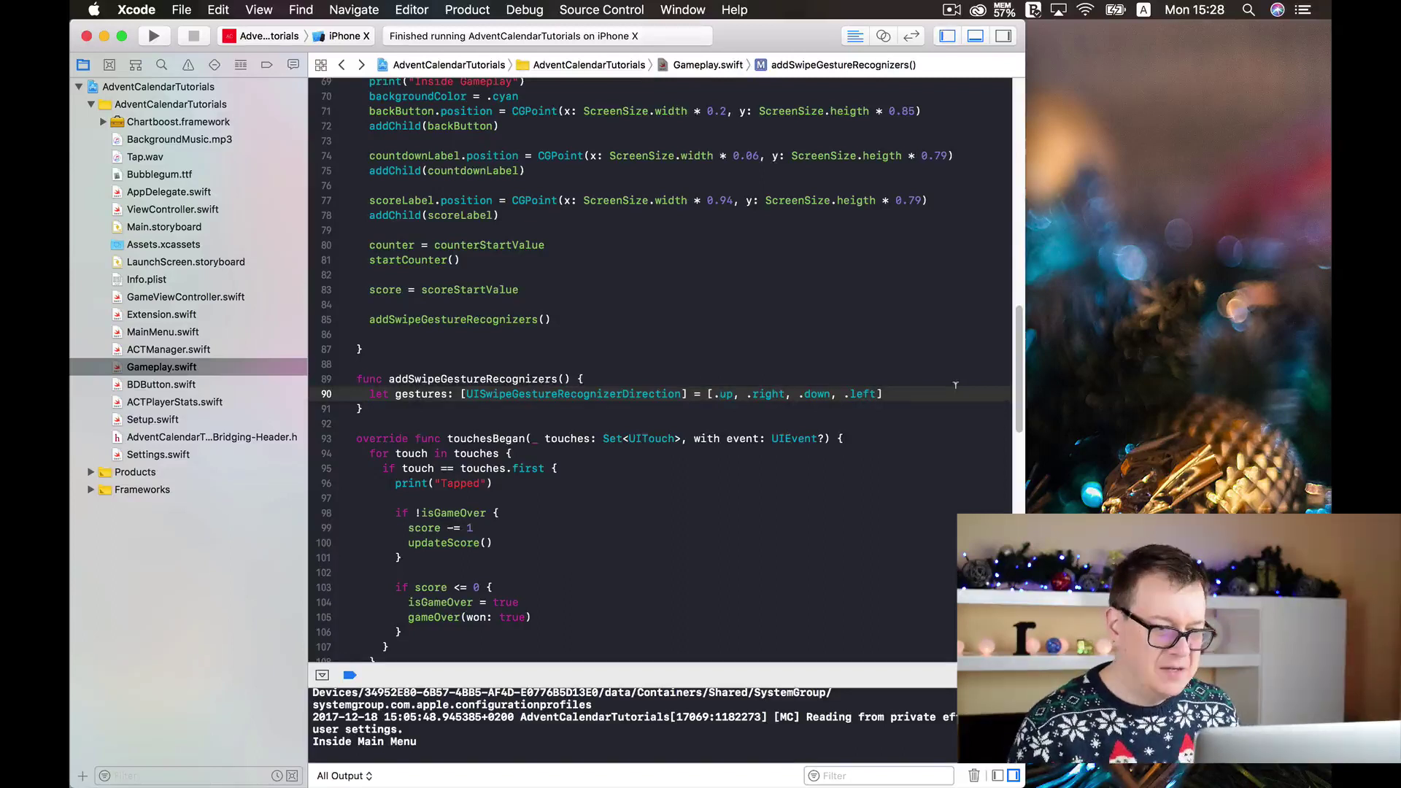
# Rename the gestures array to gestureDirections and add an empty line beneath it.
pyautogui.click(444, 396)
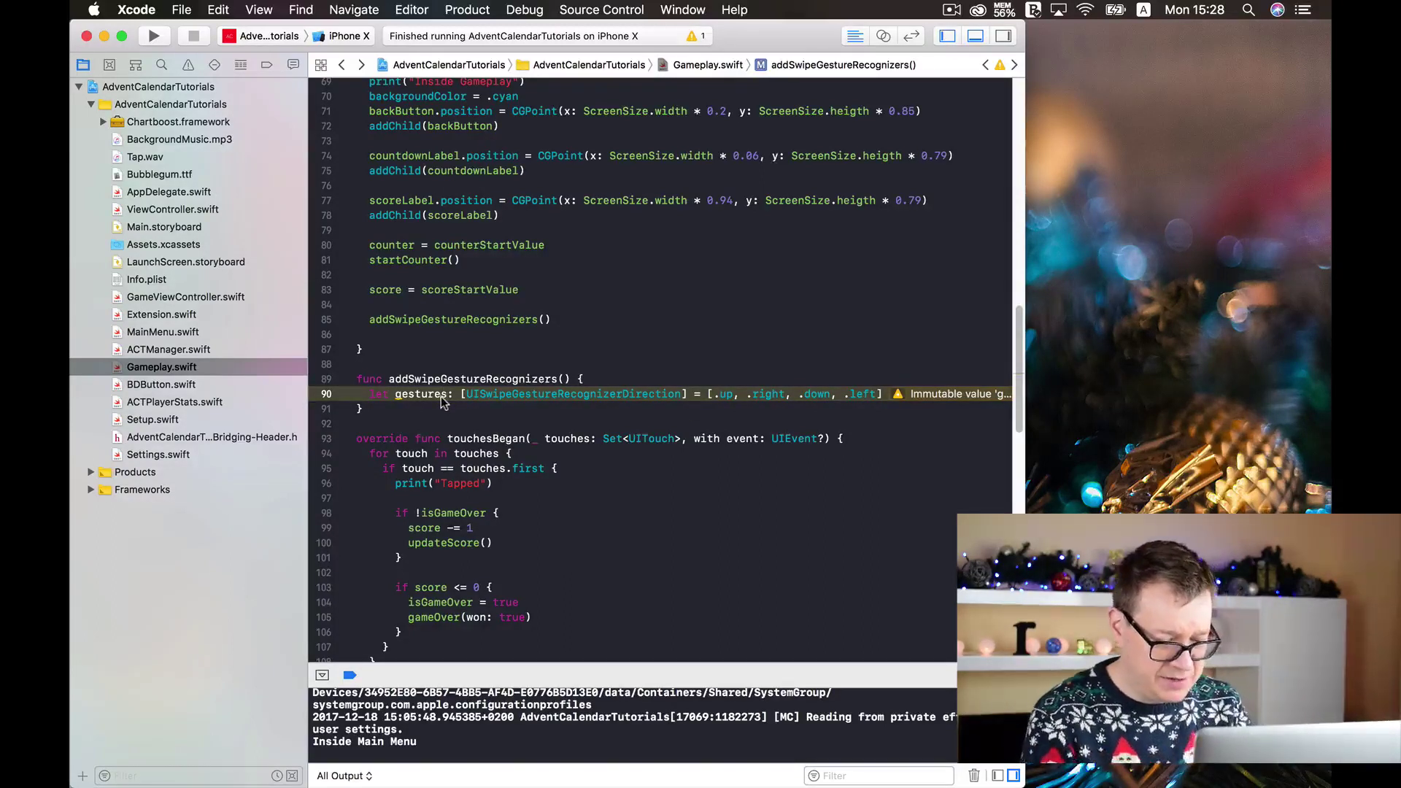
pyautogui.write('Direction')
pyautogui.click(958, 394)
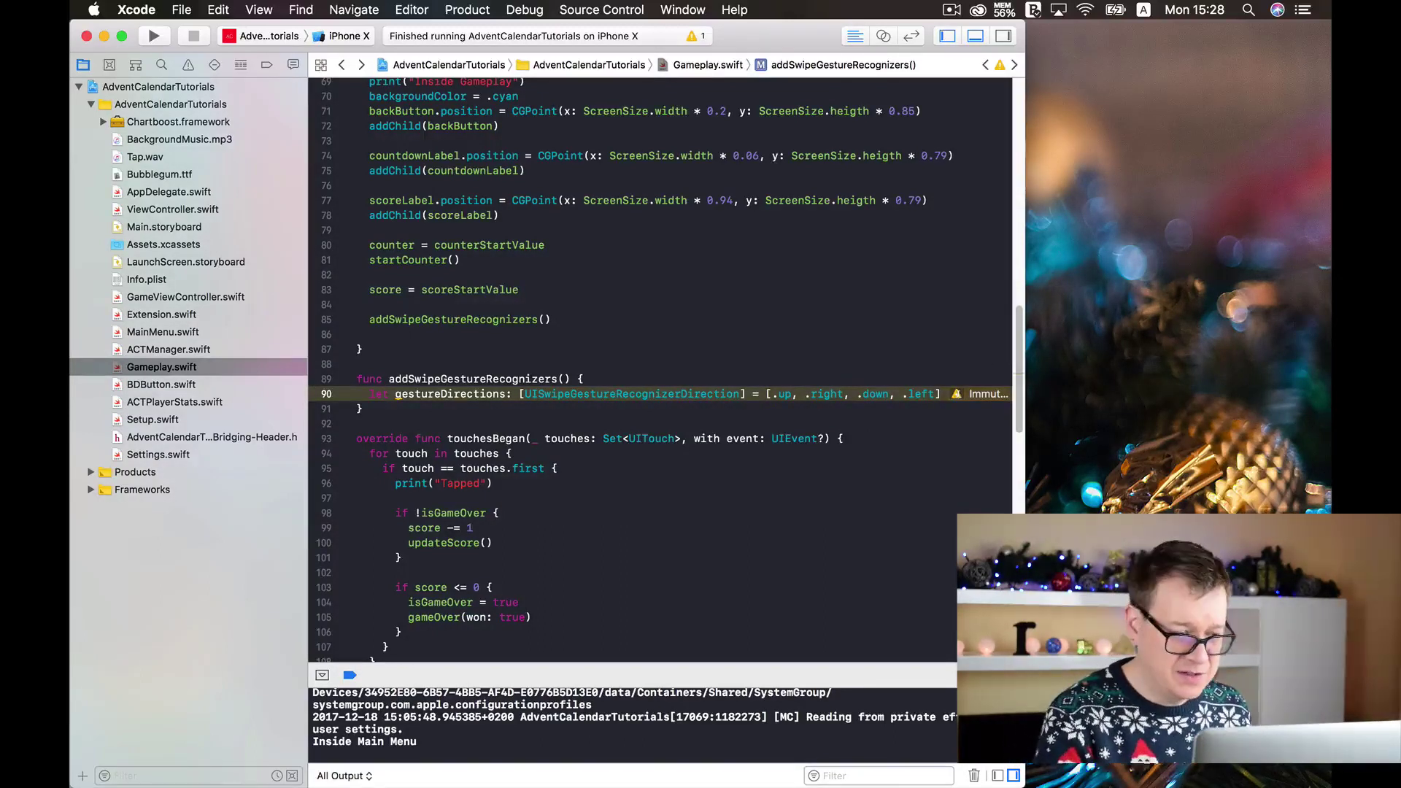
pyautogui.press('Return')
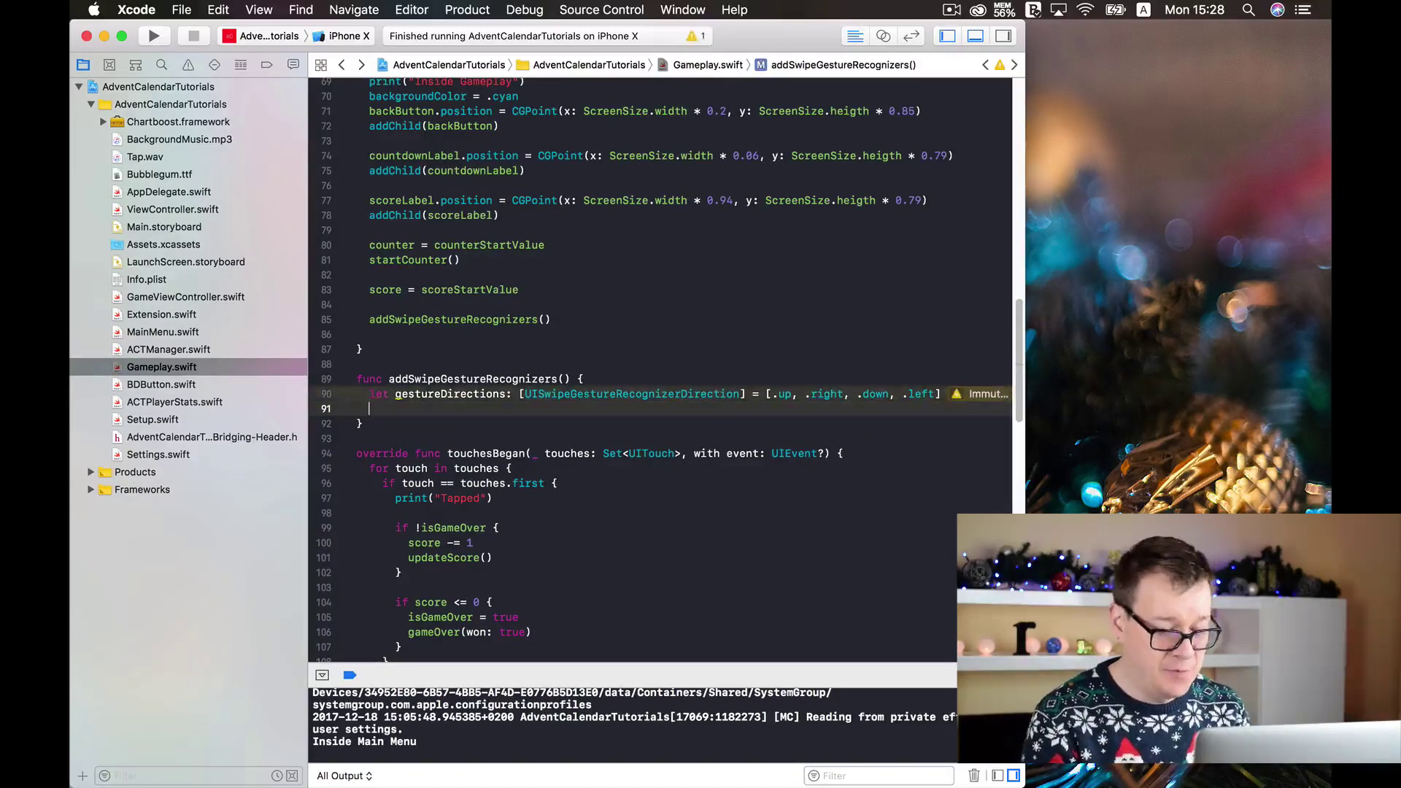
pyautogui.write('forgestureDirection')
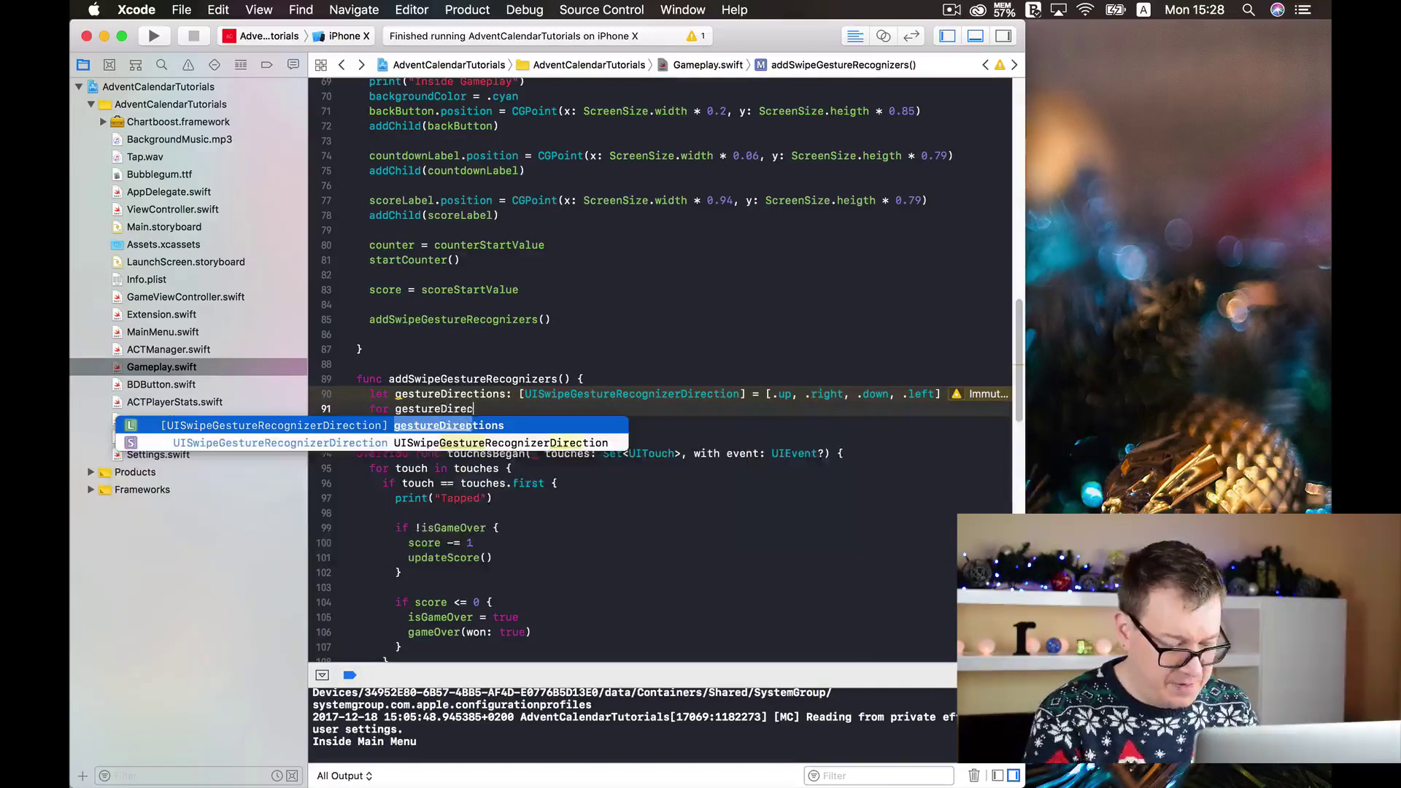
pyautogui.write(' in gestureDirections {')
# Loop over gestureDirections, creating a UISwipeGestureRecognizer with target self and a handleSwipe: selector.
pyautogui.press('Return')
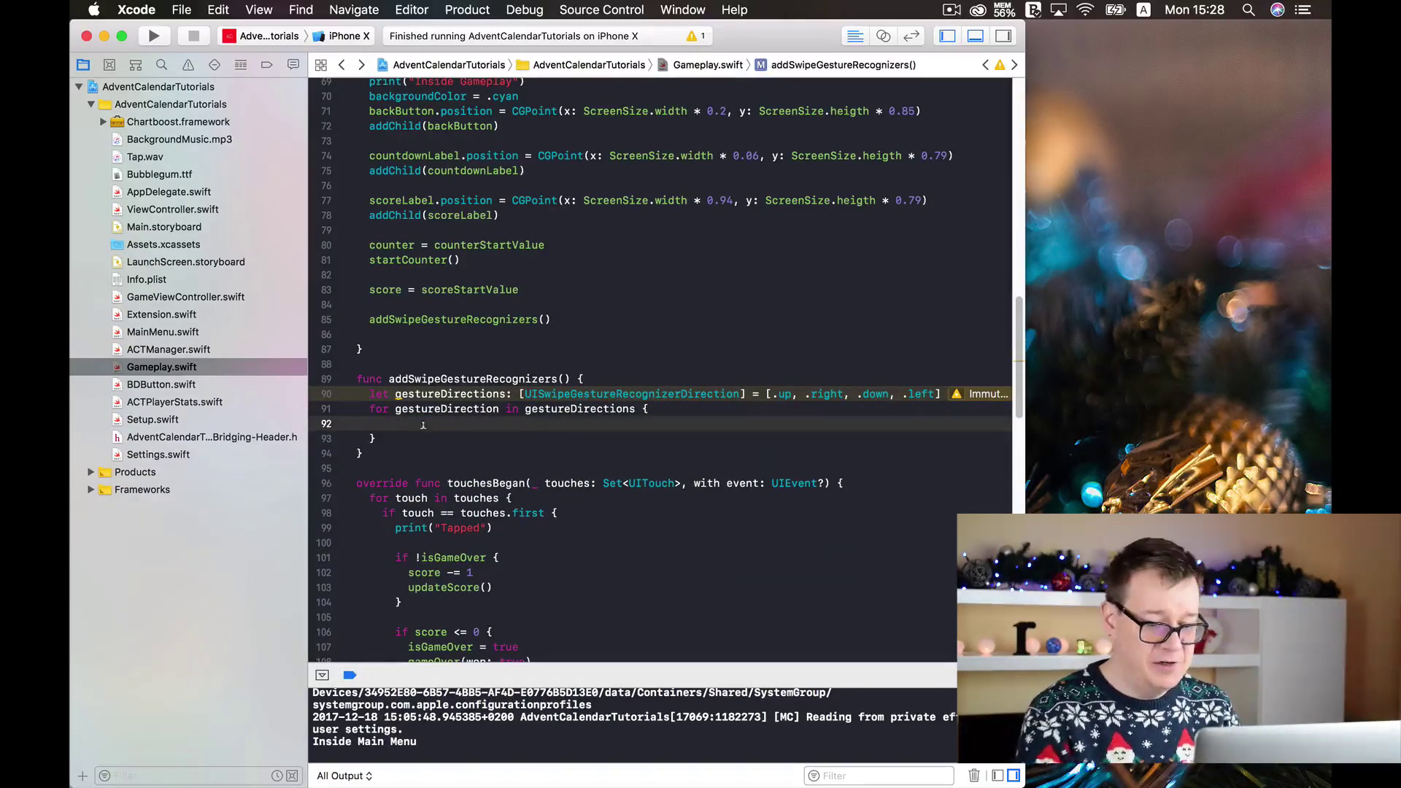
pyautogui.write('letgestureRecognizer = ')
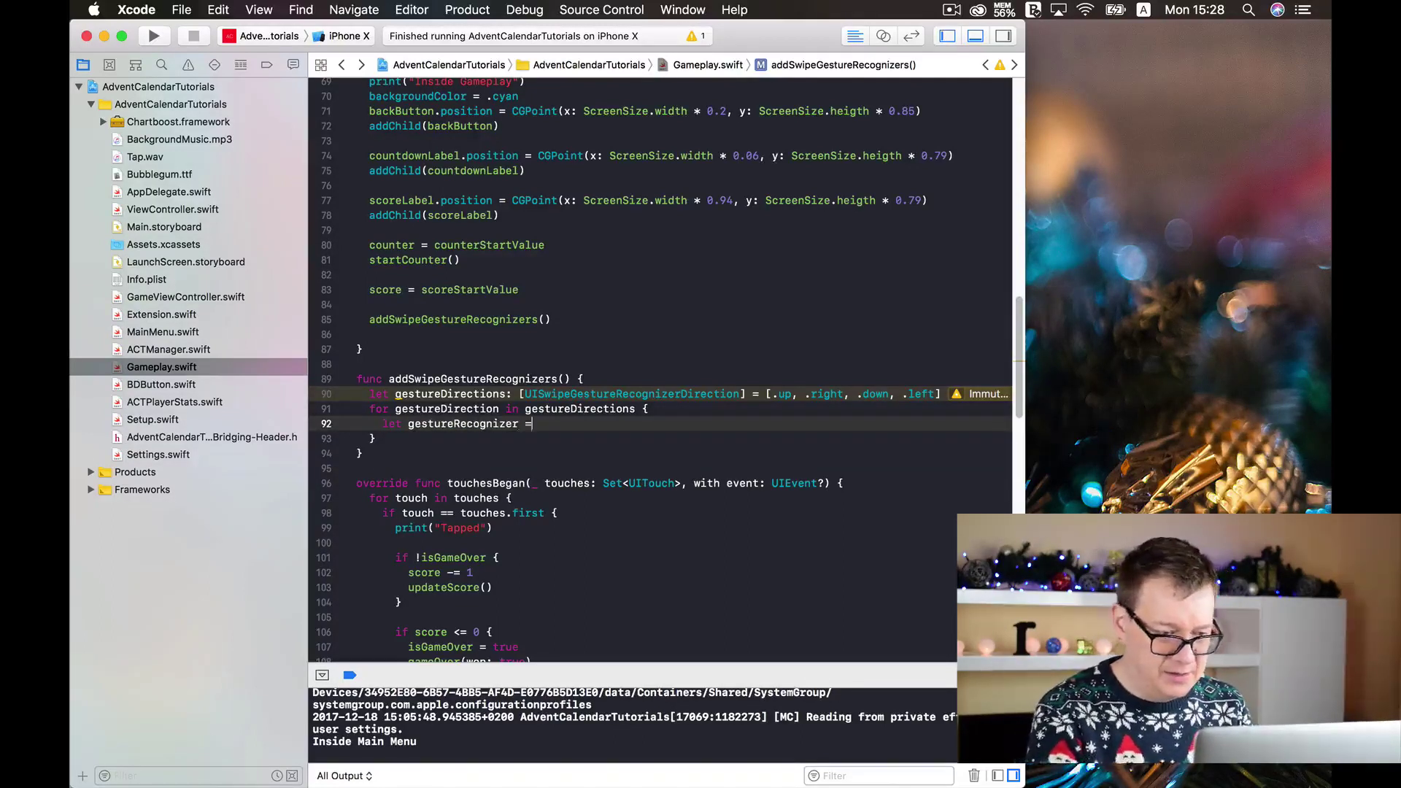
pyautogui.write('UISwip')
pyautogui.press('Down')
pyautogui.press('Down')
pyautogui.press('Up')
pyautogui.press('Return')
pyautogui.write('(')
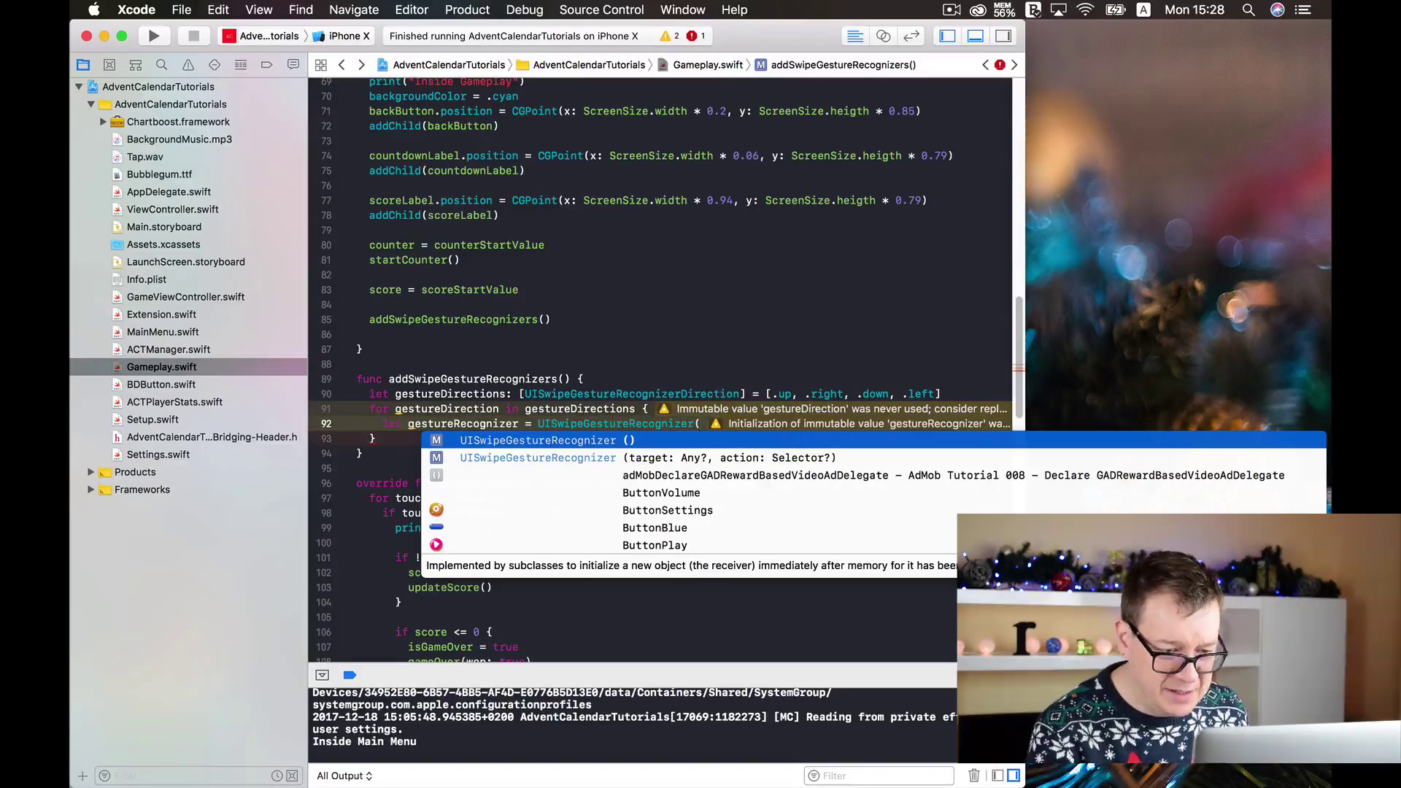
pyautogui.press('Down')
pyautogui.press('Return')
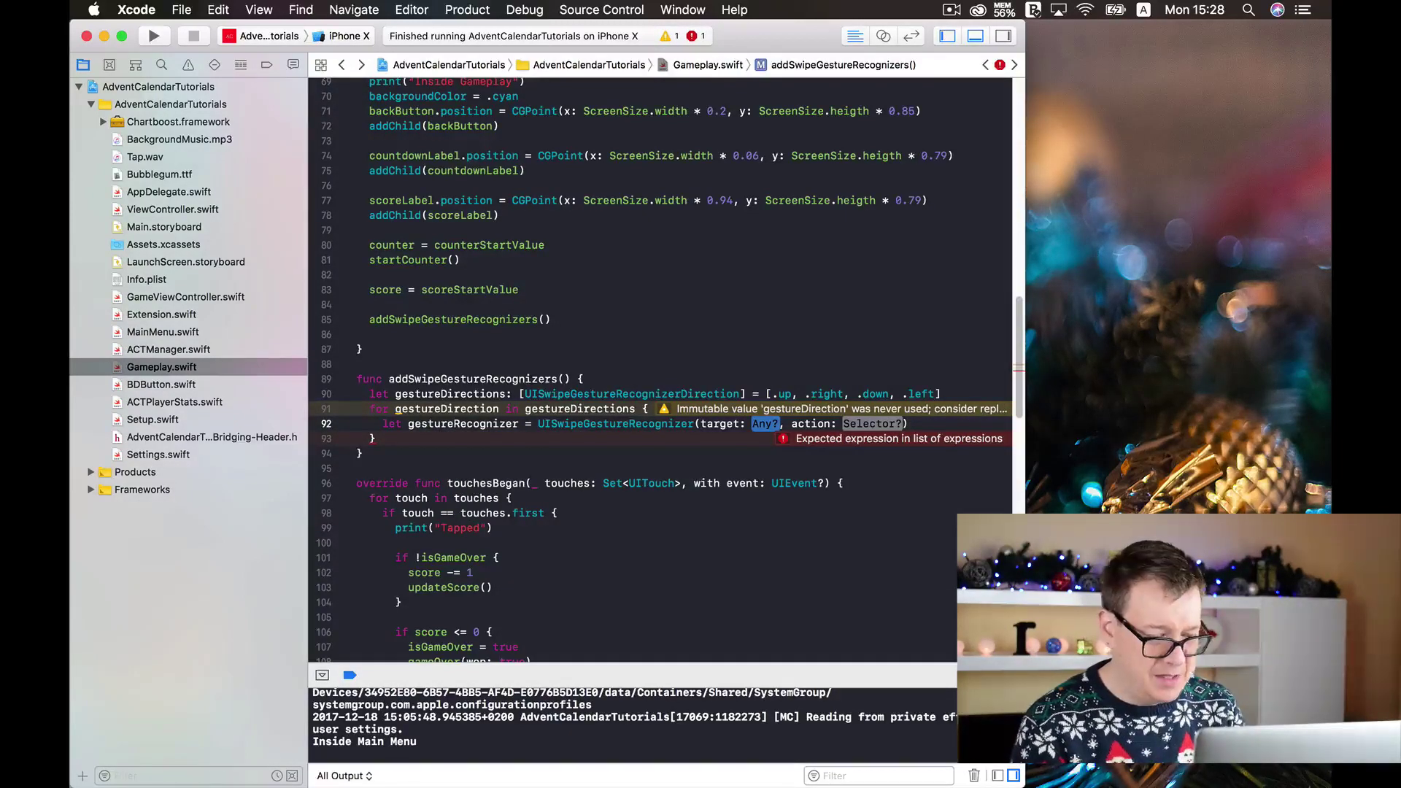
pyautogui.write('self')
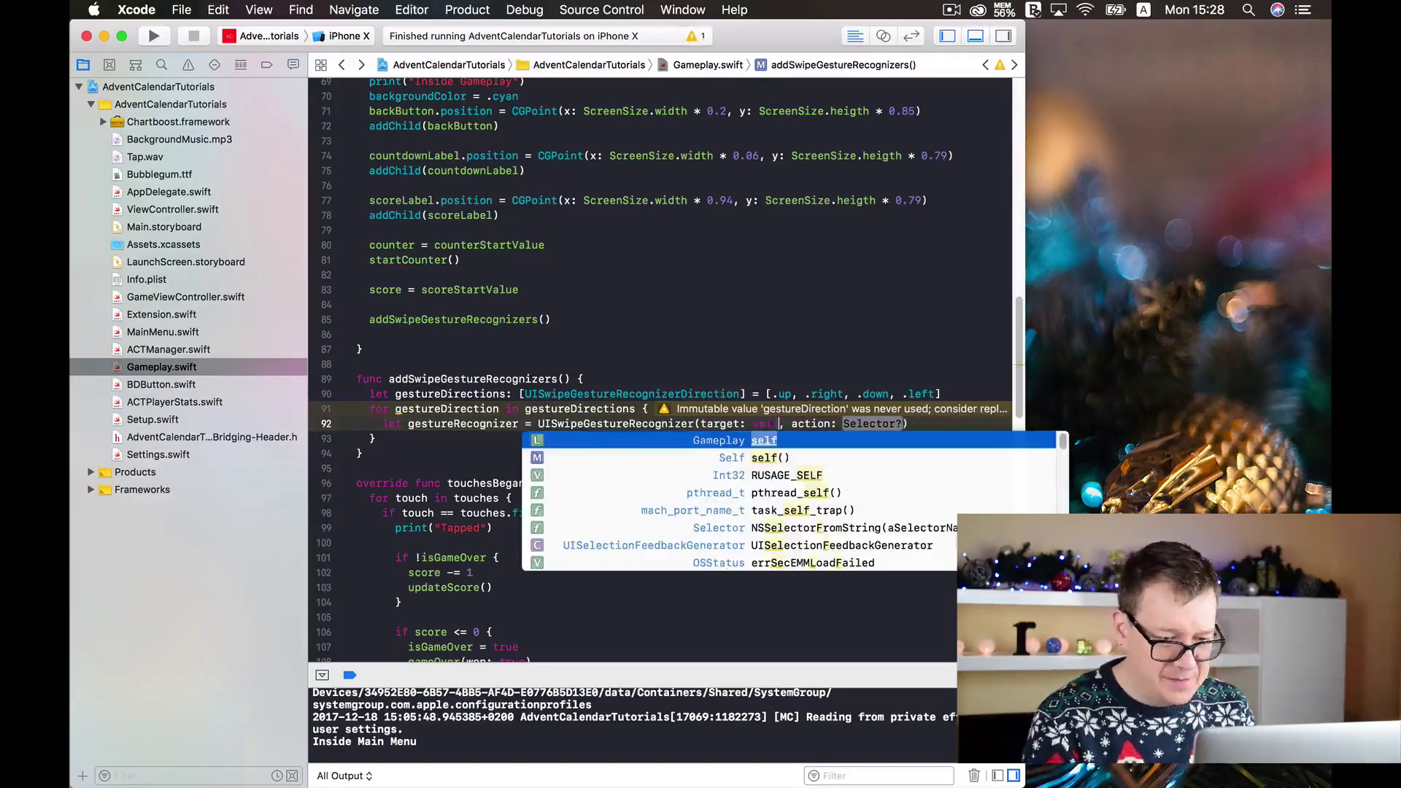
pyautogui.press('Tab')
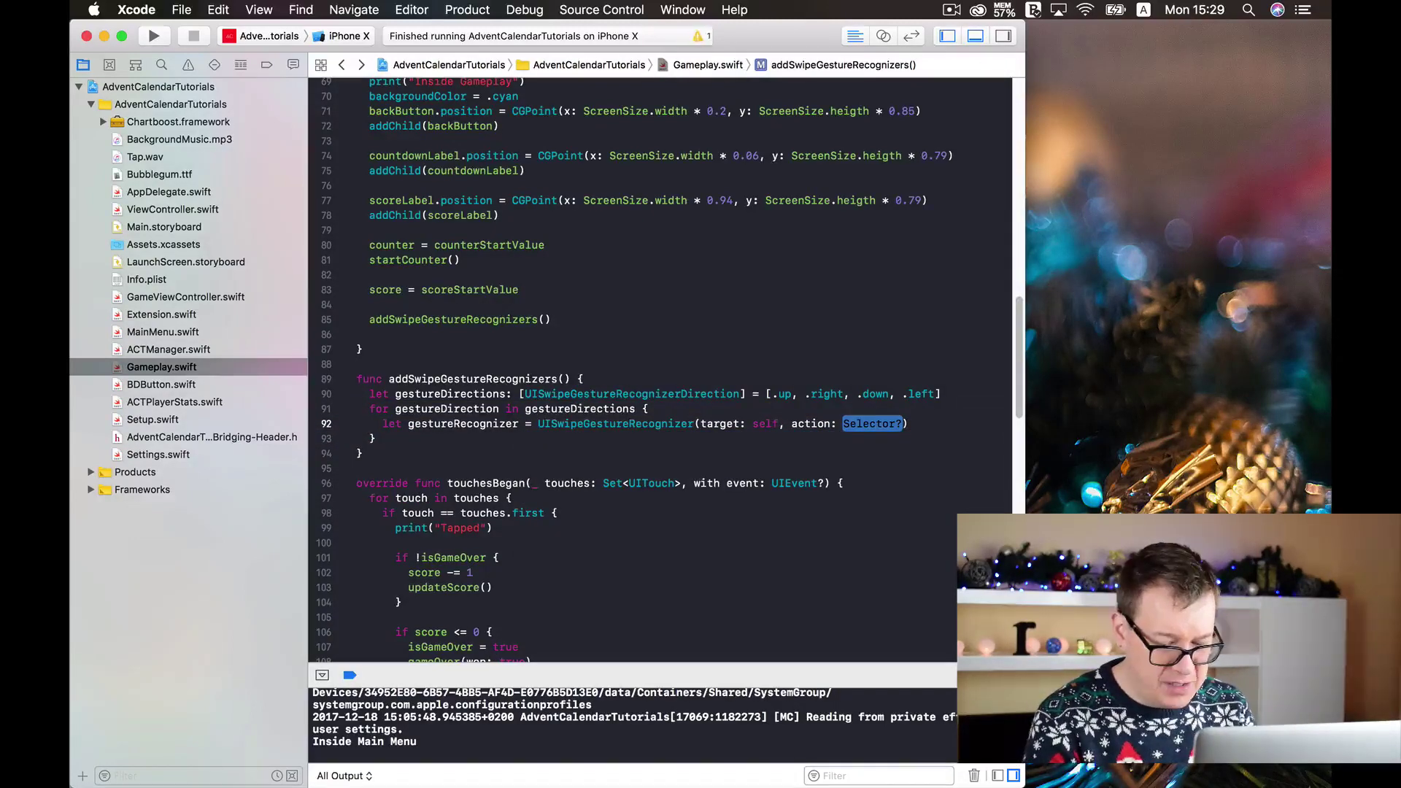
pyautogui.write('#selector(')
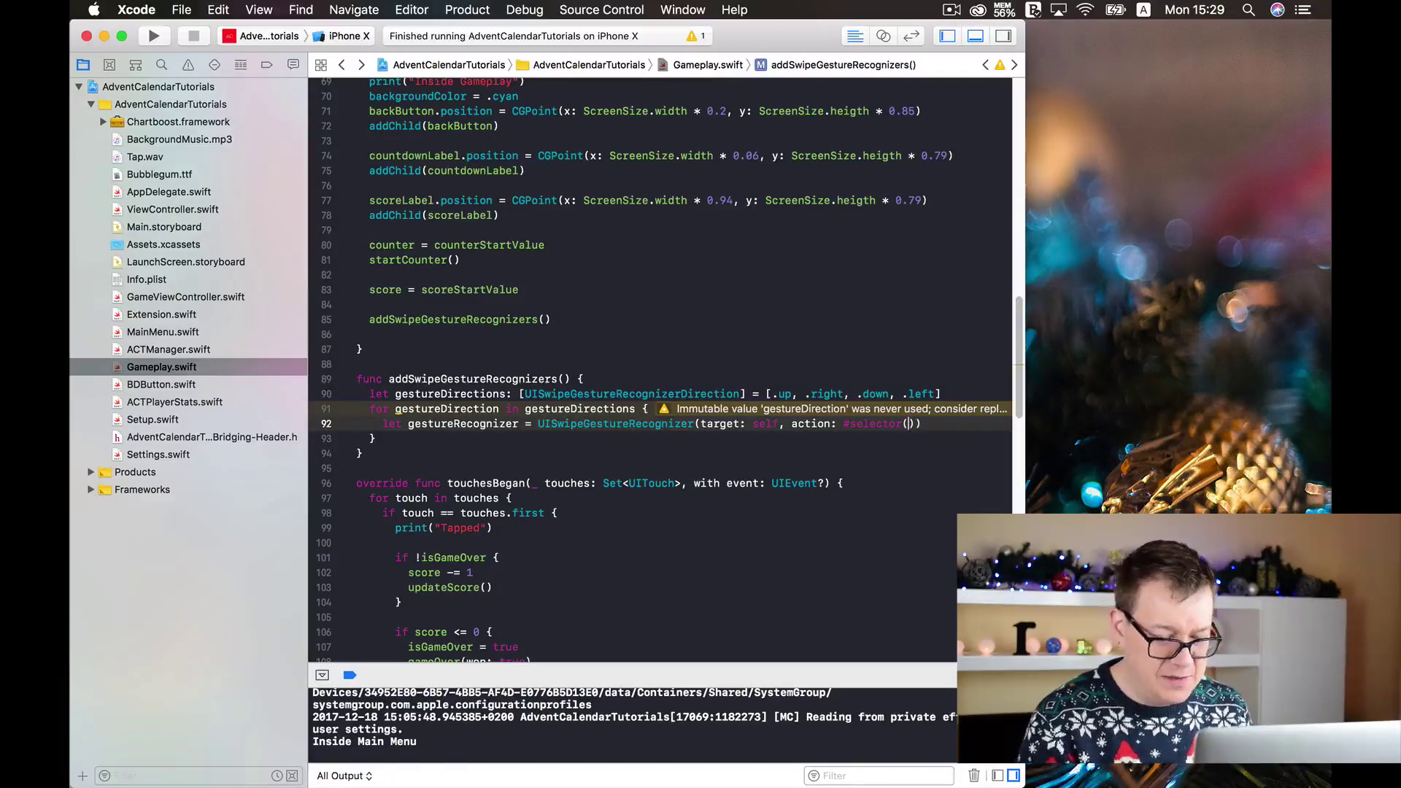
pyautogui.write('handleSwipe:)')
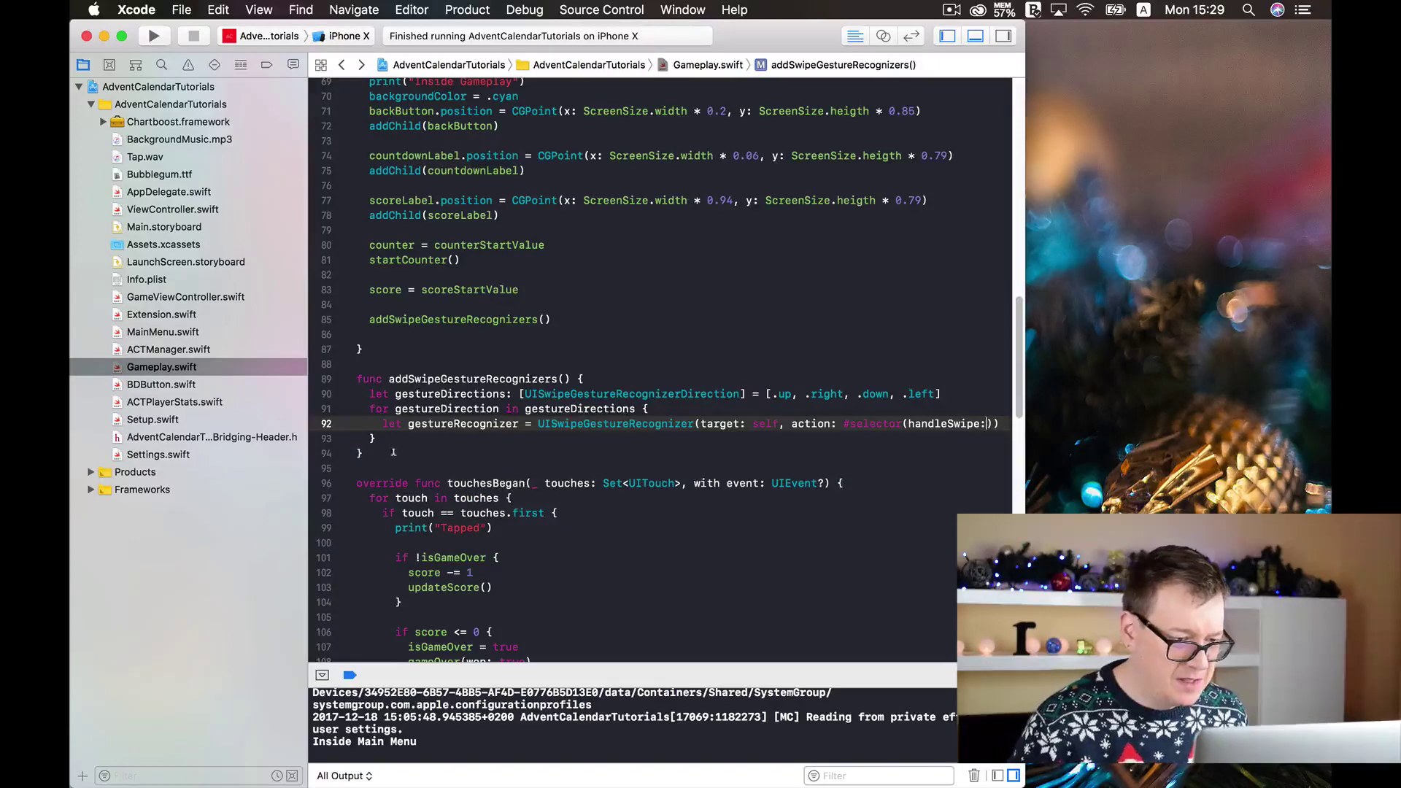
# Add an empty handleSwipe() function below addSwipeGestureRecognizers().
pyautogui.click(390, 452)
pyautogui.press('Return')
pyautogui.press('Return')
pyautogui.write('fu')
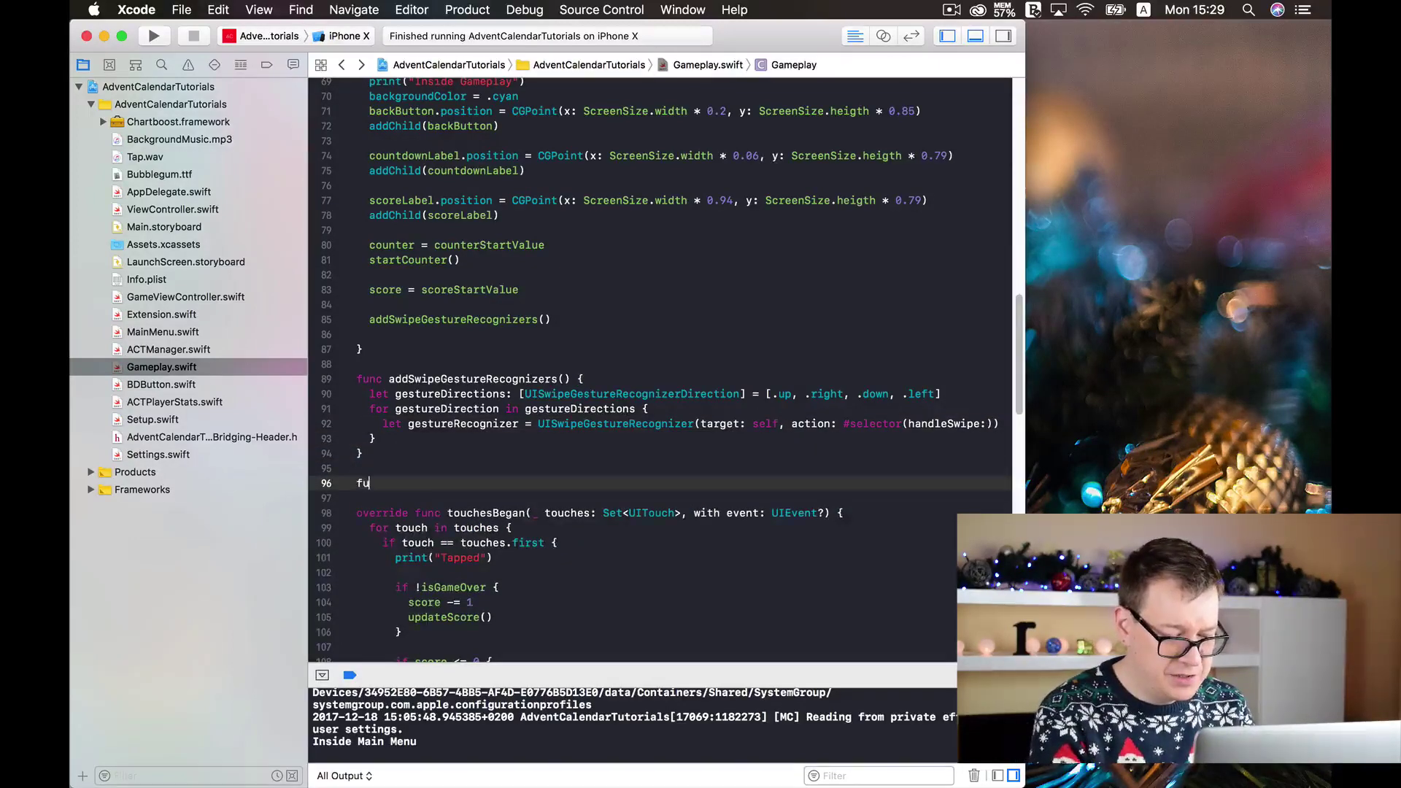
pyautogui.write('nc handleSwipe() {')
pyautogui.press('Return')
# Make the recognizer's action #selector(handleSwipe) and open a new line in the loop.
pyautogui.click(989, 423)
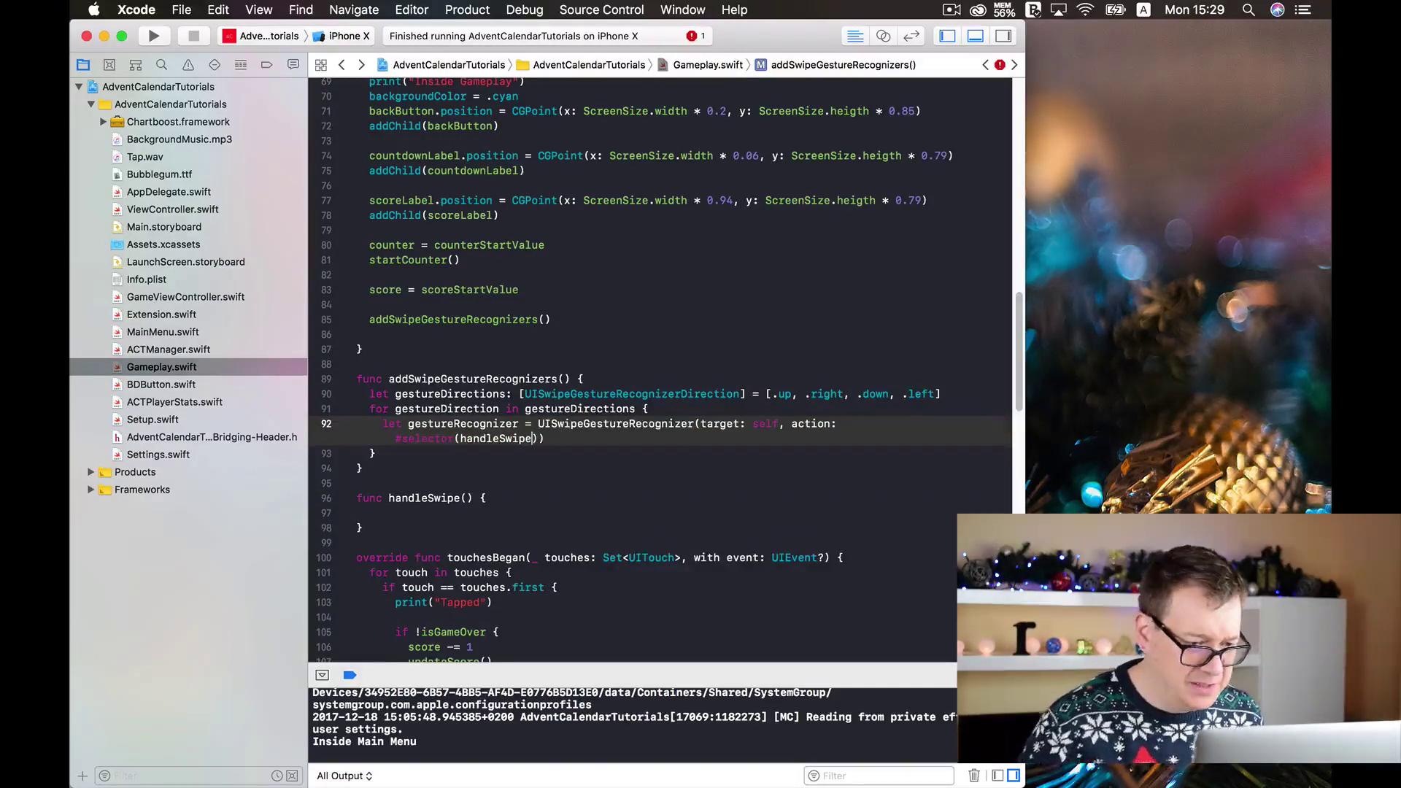
pyautogui.press('Right')
pyautogui.press('Right')
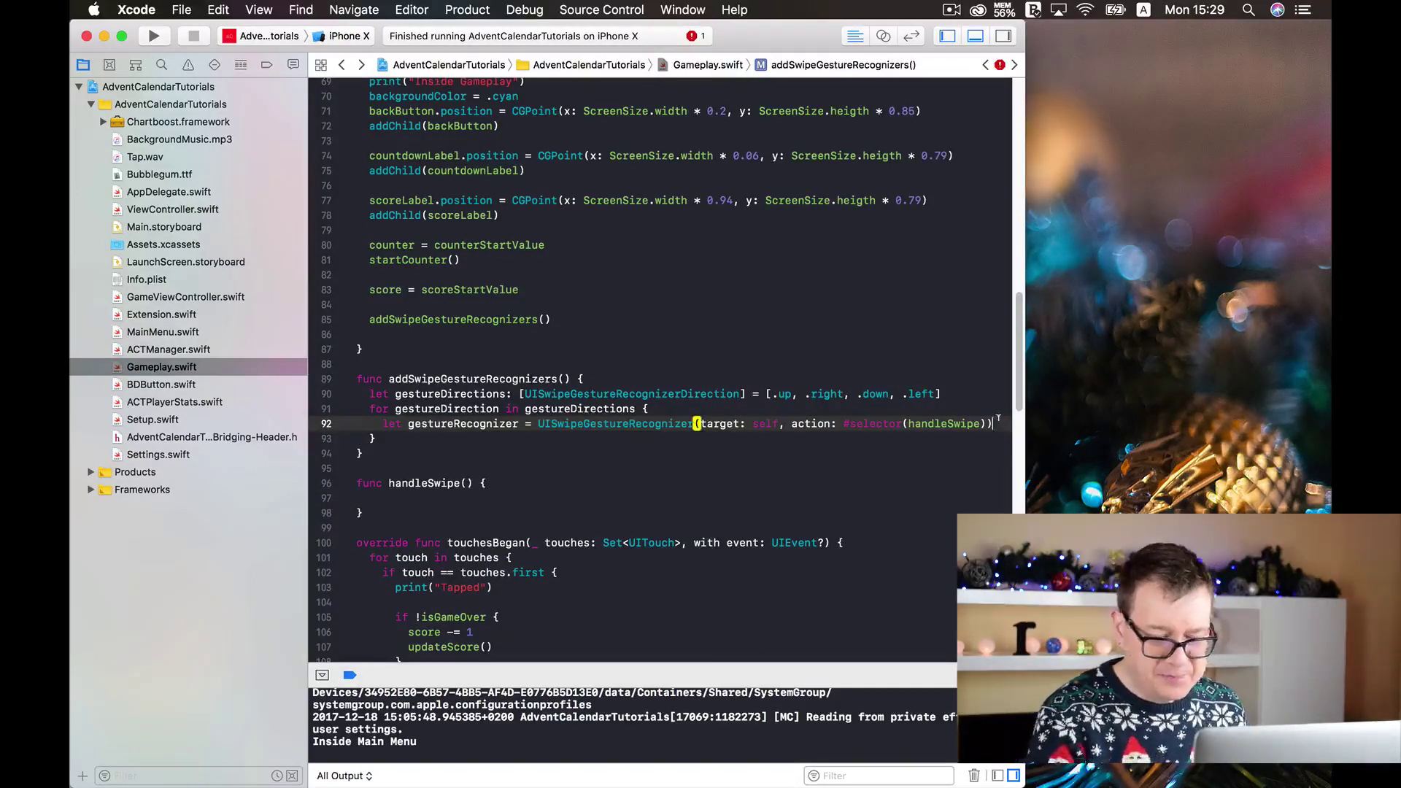
pyautogui.press('Return')
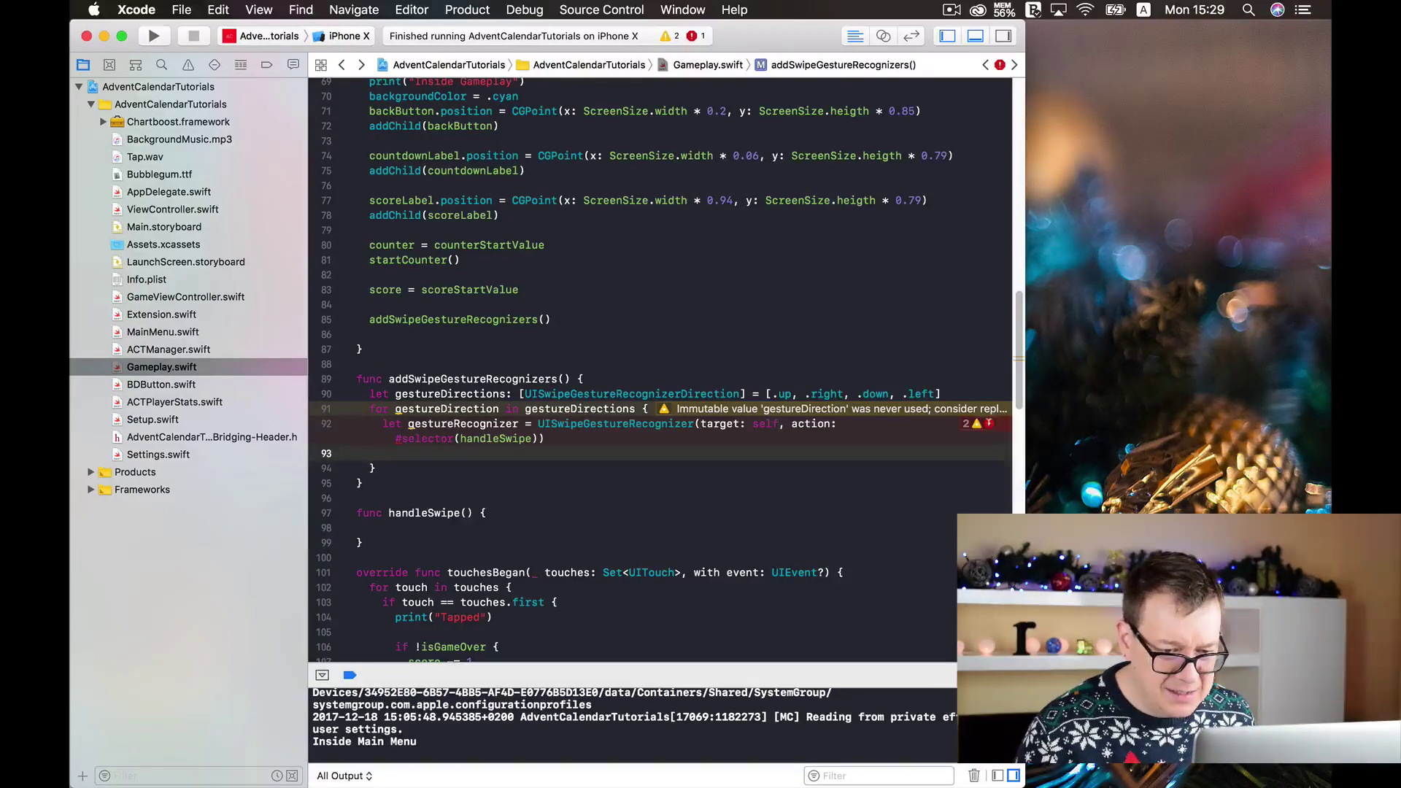
pyautogui.click(978, 423)
pyautogui.write('@objc')
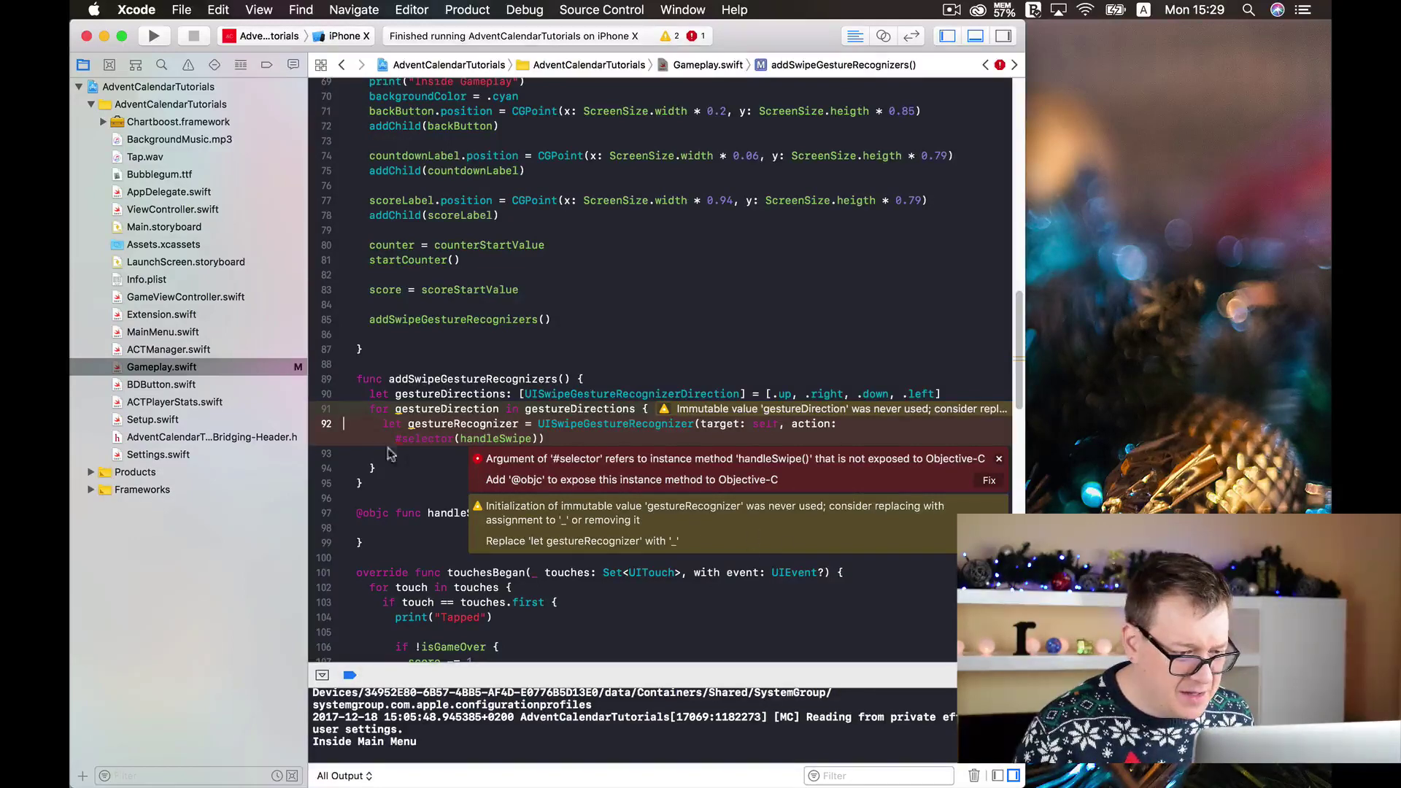
pyautogui.click(445, 449)
pyautogui.write('g')
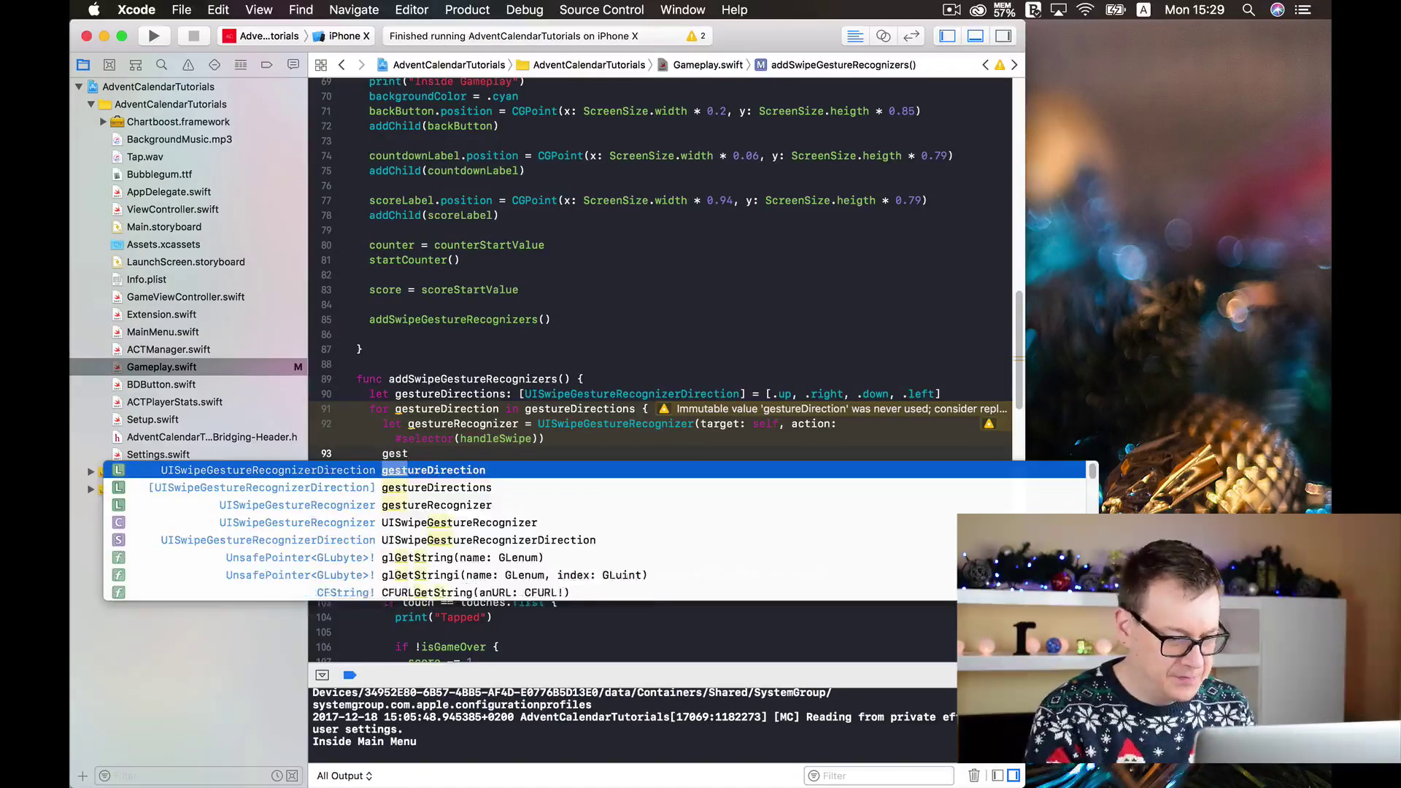
pyautogui.write('estureRecognizer.')
pyautogui.press('Return')
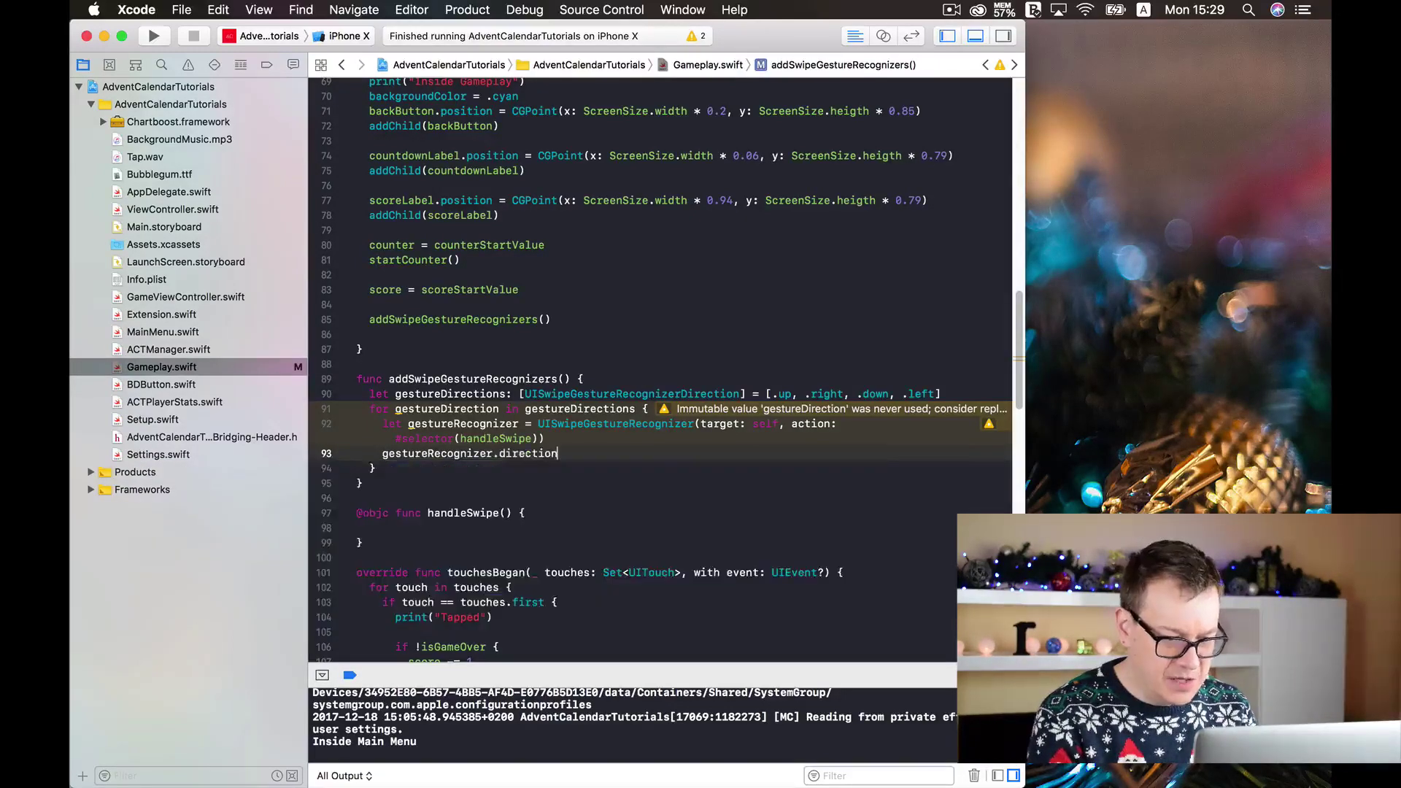
pyautogui.write(' = ')
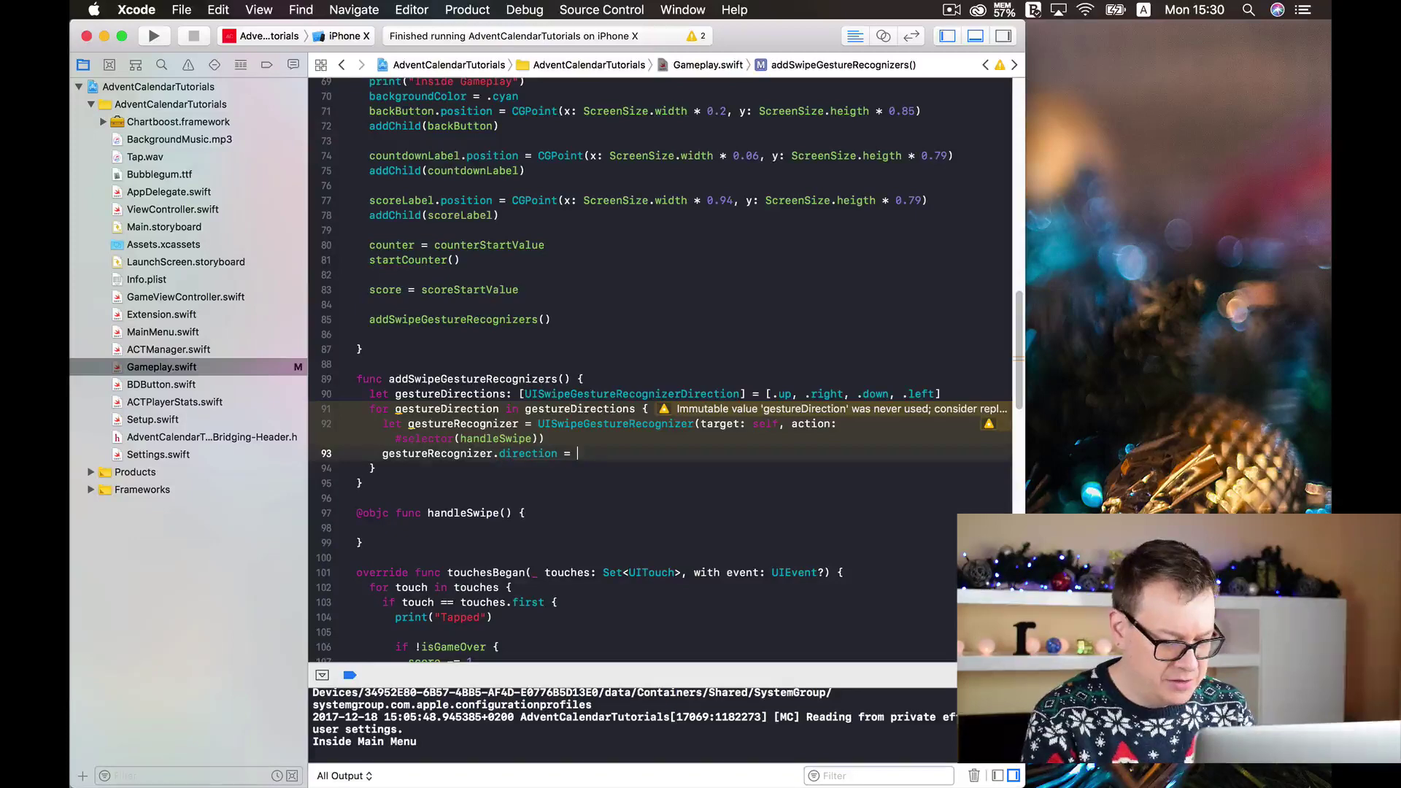
pyautogui.write('gestur')
pyautogui.press('Down')
pyautogui.press('Return')
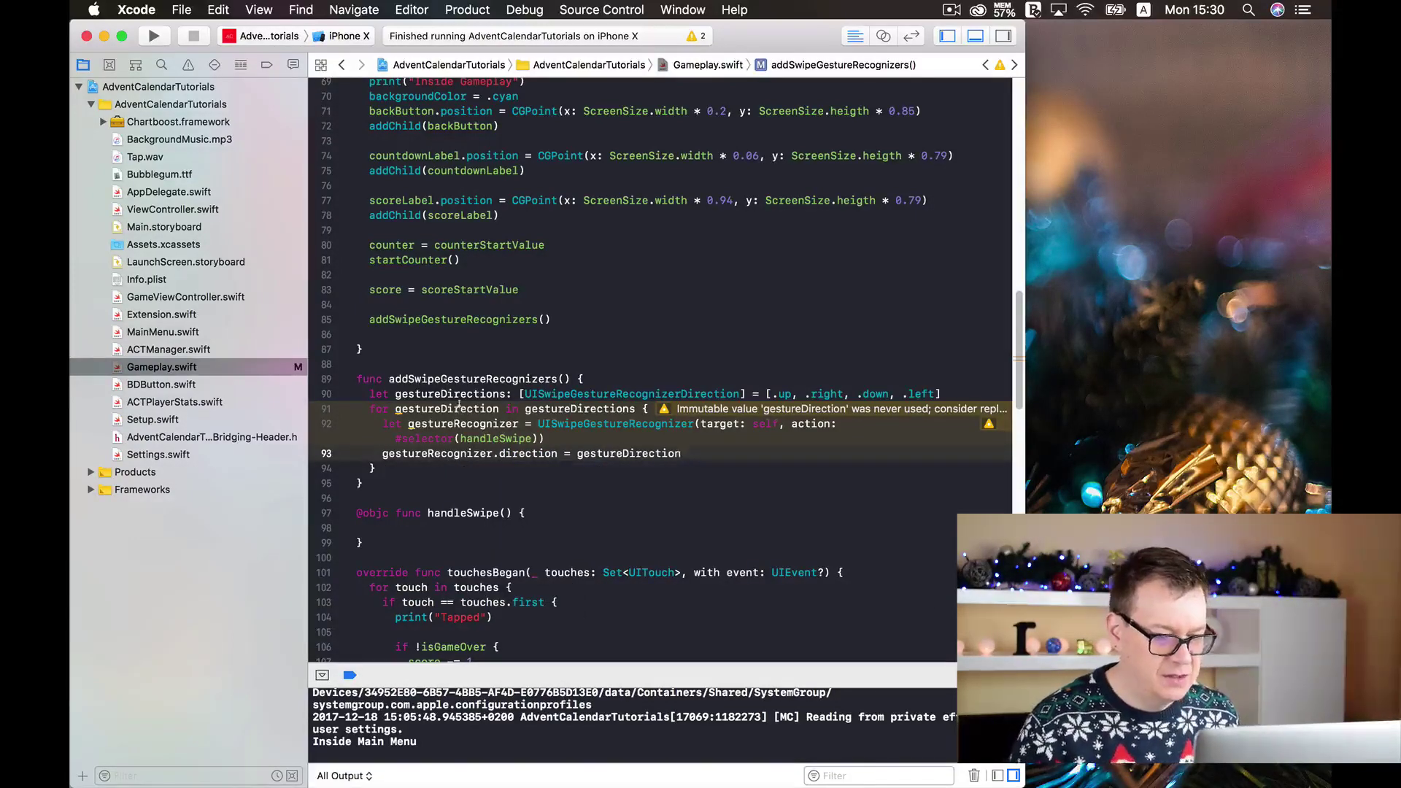
pyautogui.click(514, 408)
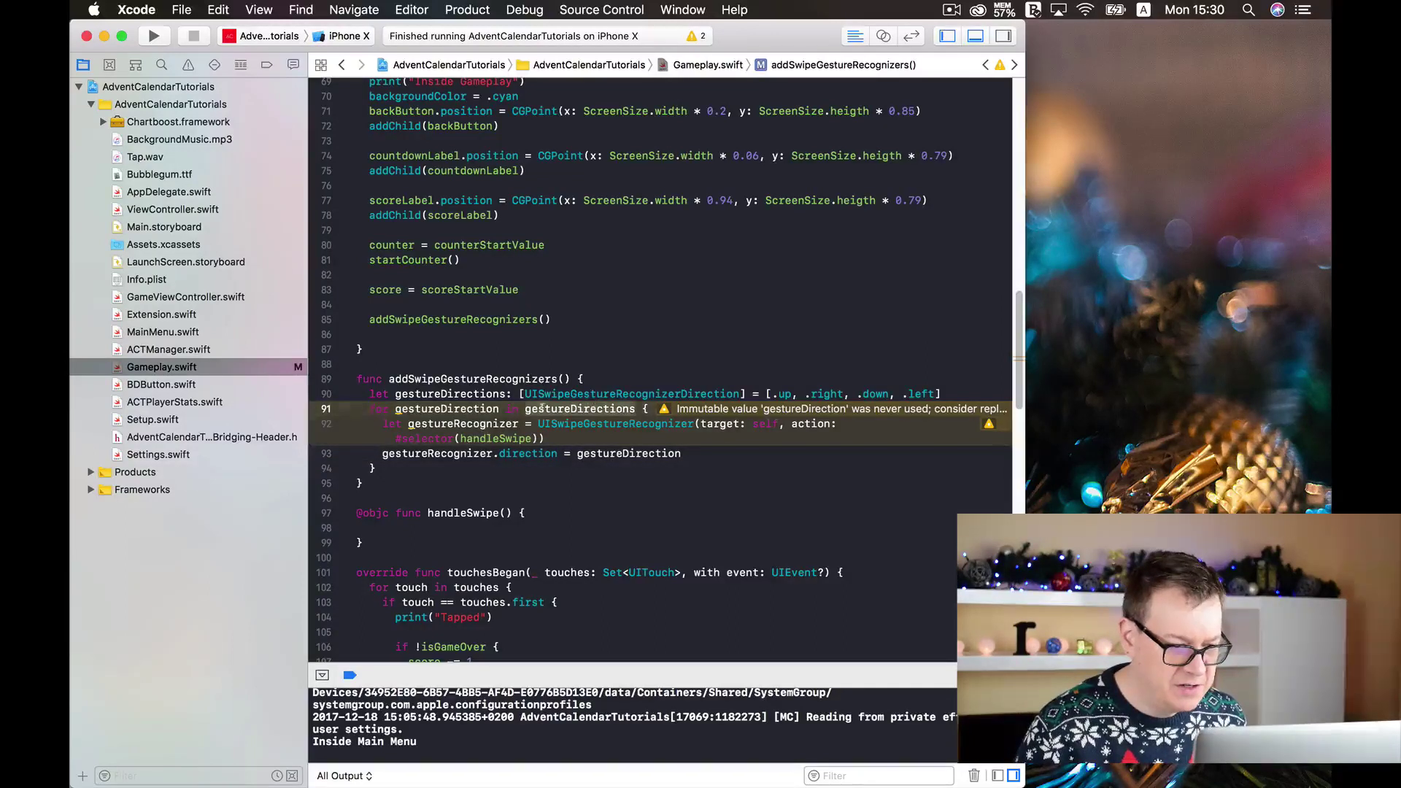
pyautogui.click(460, 408)
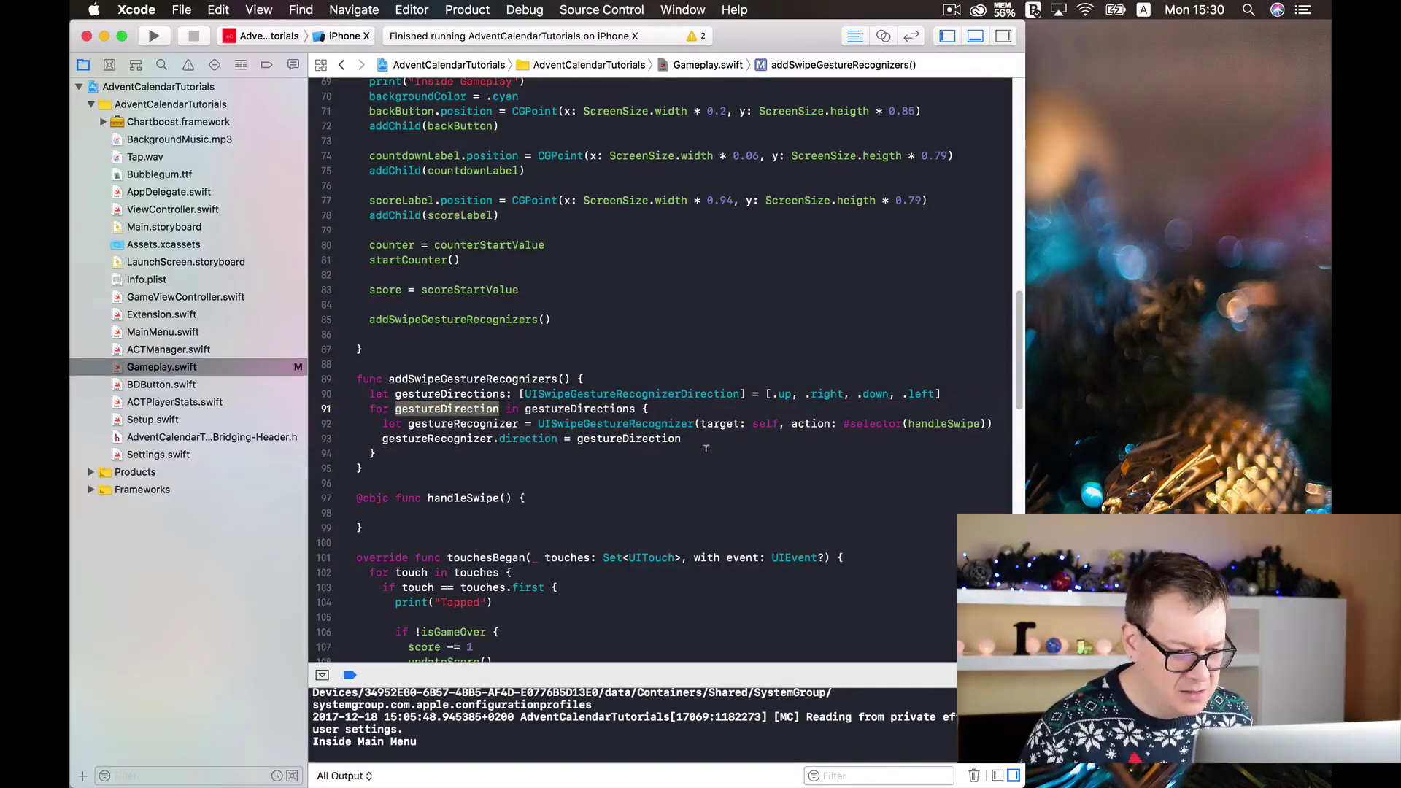
pyautogui.click(711, 438)
pyautogui.press('Return')
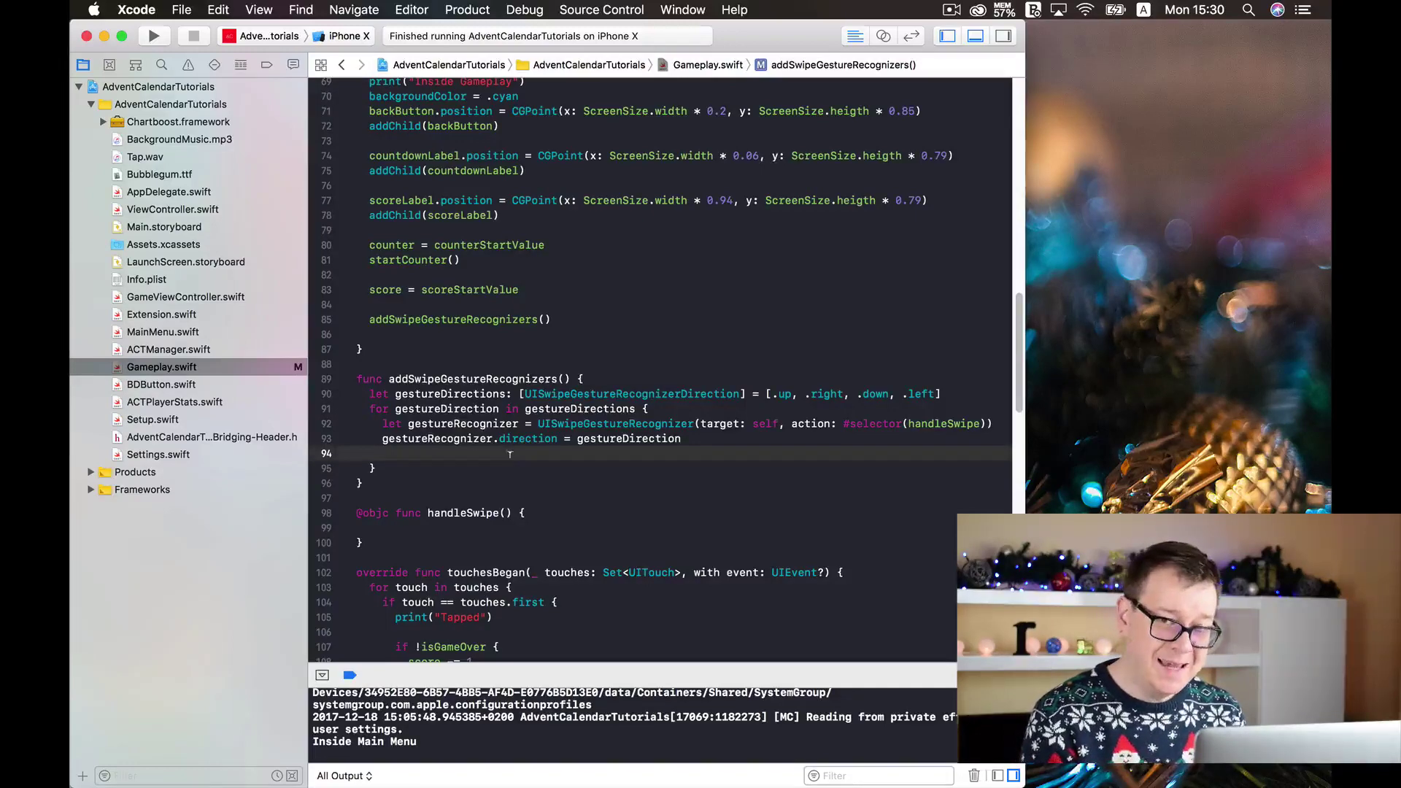
pyautogui.write('self.view.addGe')
# Add each recognizer to the view with self.view?.addGestureRecognizer(gestureRecognizer) on line 94.
pyautogui.press('Return')
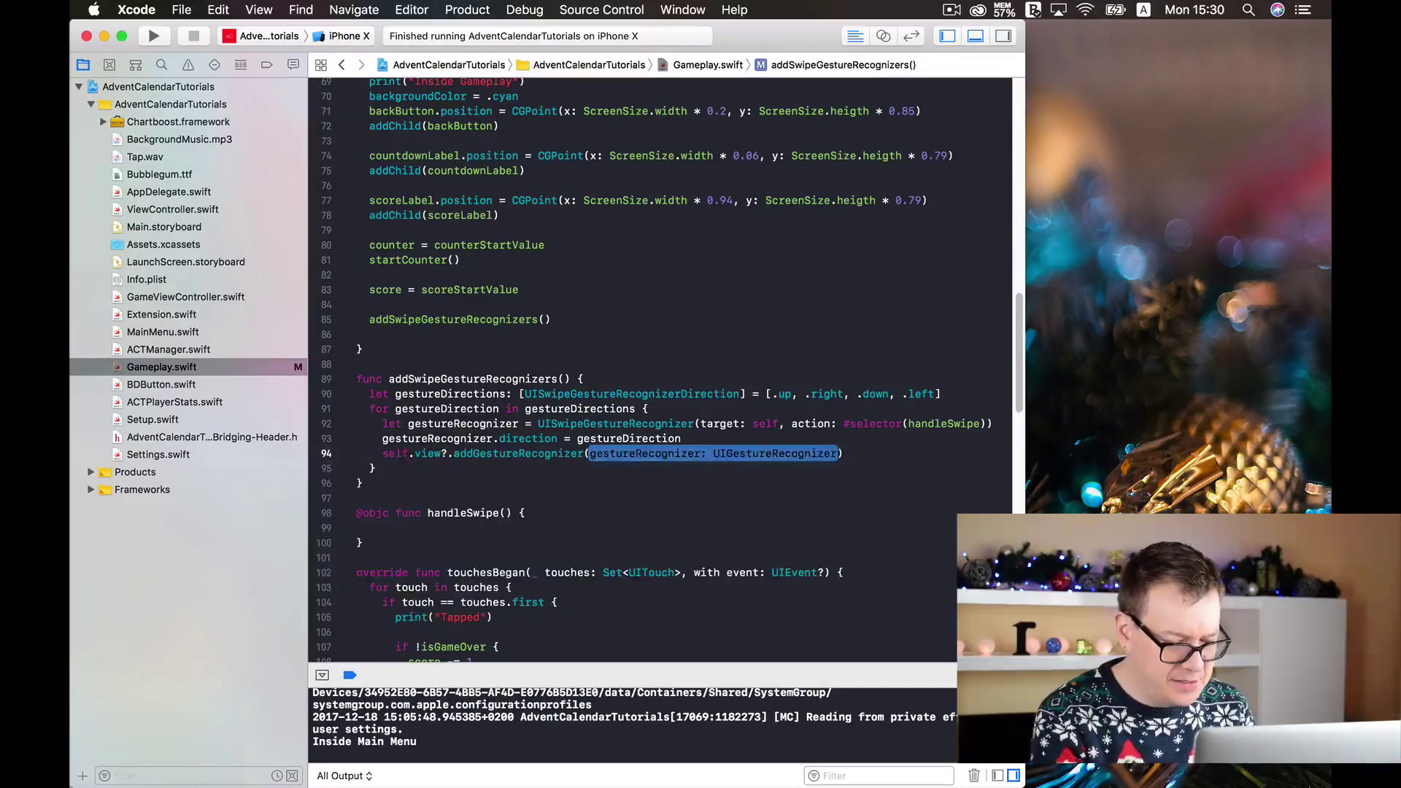
pyautogui.write('gestur')
pyautogui.press('Return')
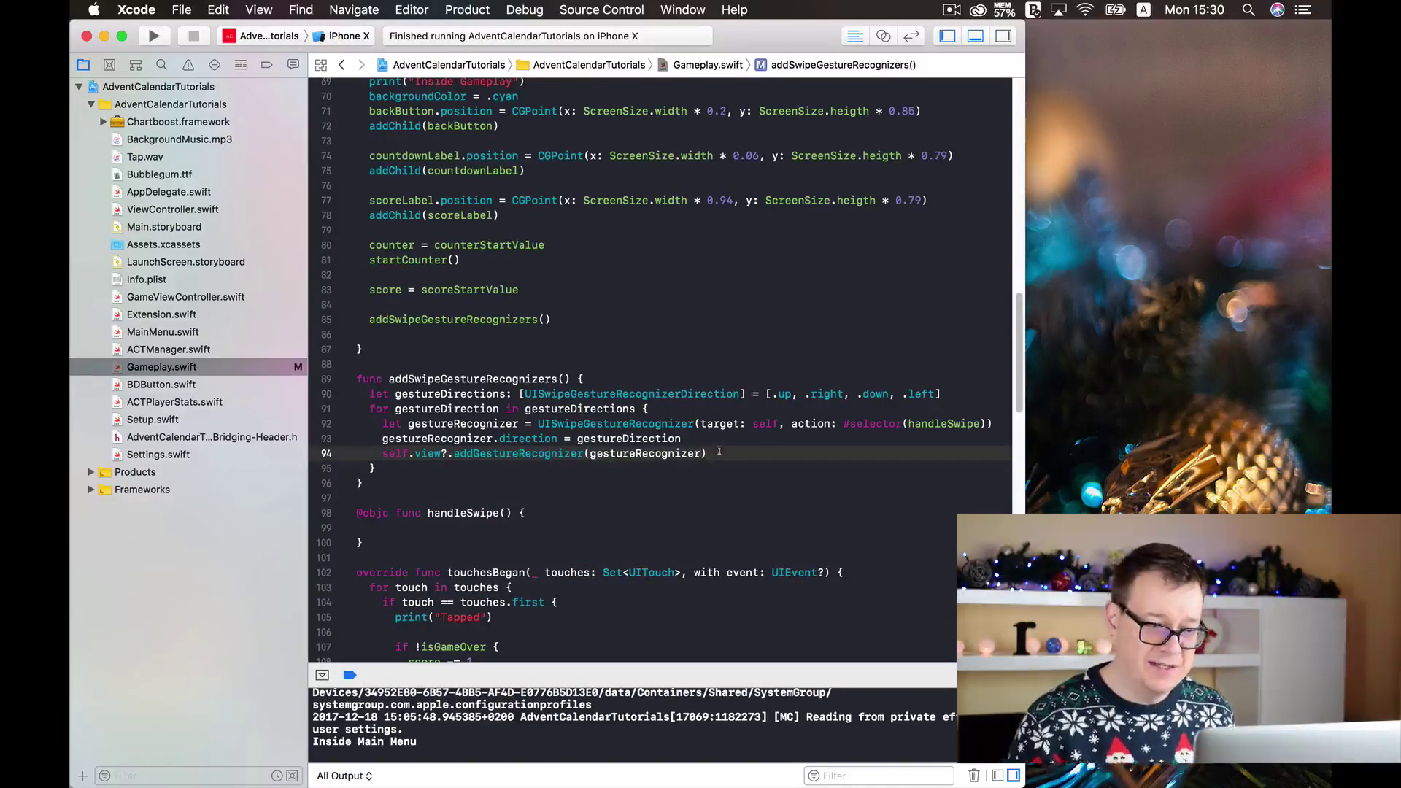
pyautogui.click(413, 528)
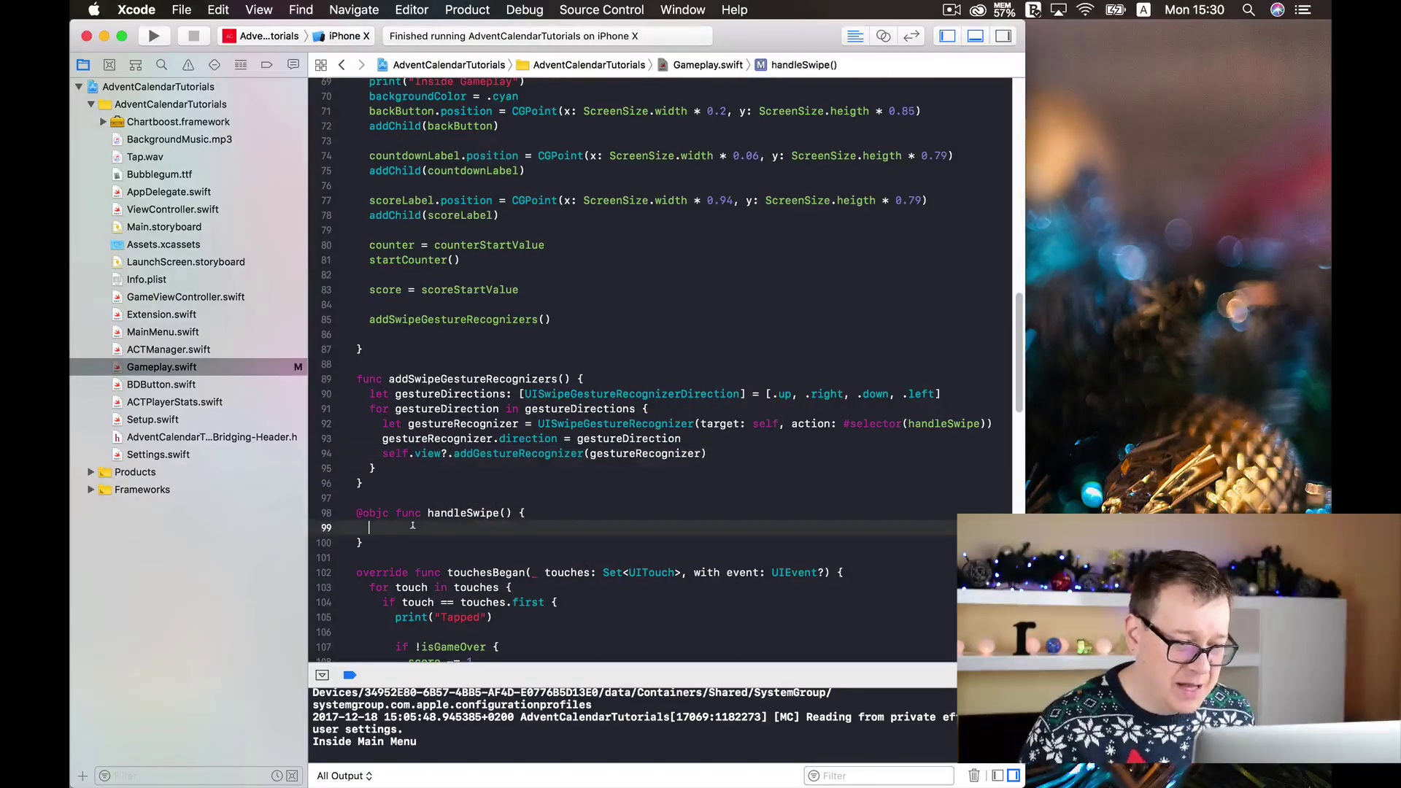
pyautogui.scroll(-5, 460, 384)
# Give handleSwipe a UISwipeGestureRecognizer parameter and unwrap gesture in an if let block.
pyautogui.press('super+Tab')
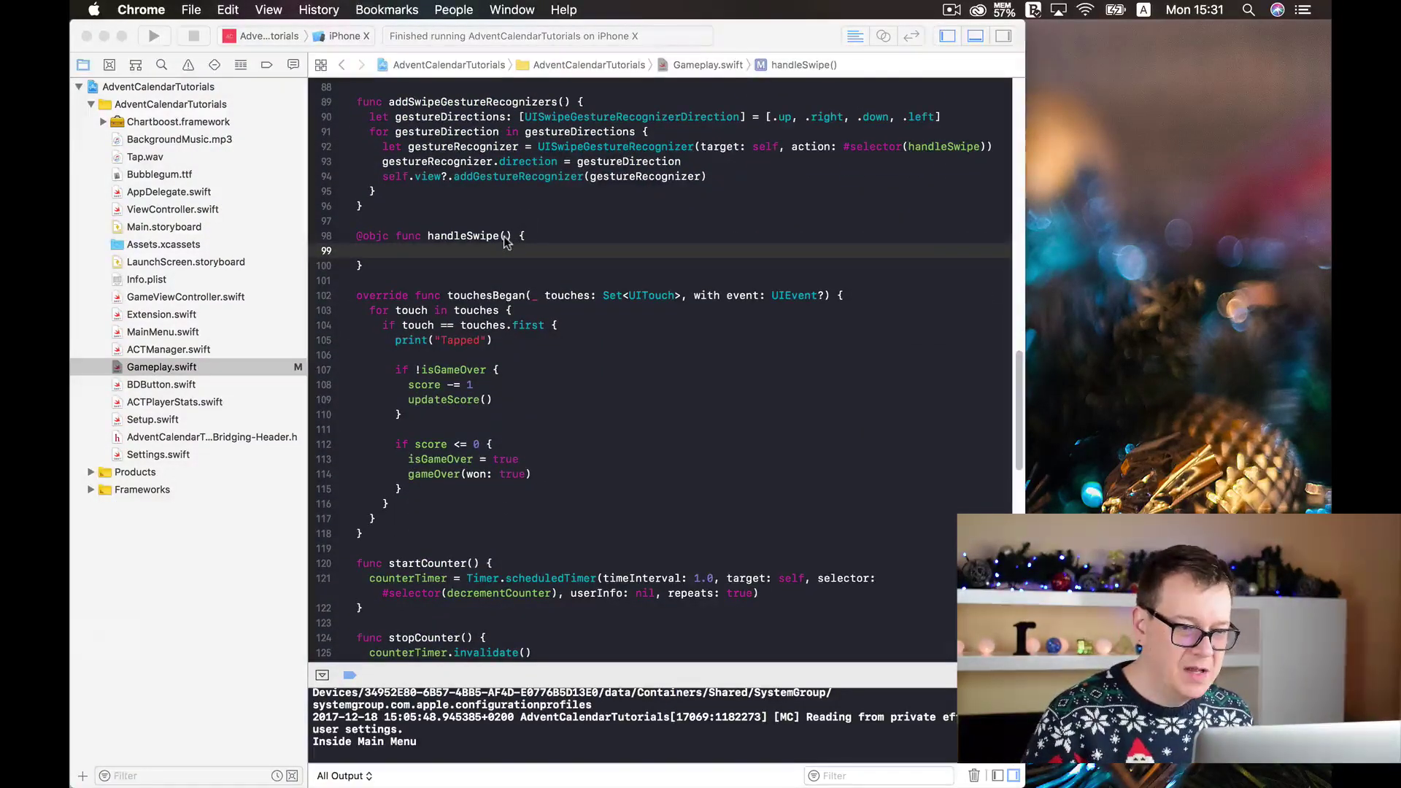
pyautogui.press('super+Tab')
pyautogui.click(506, 235)
pyautogui.write('gesture:')
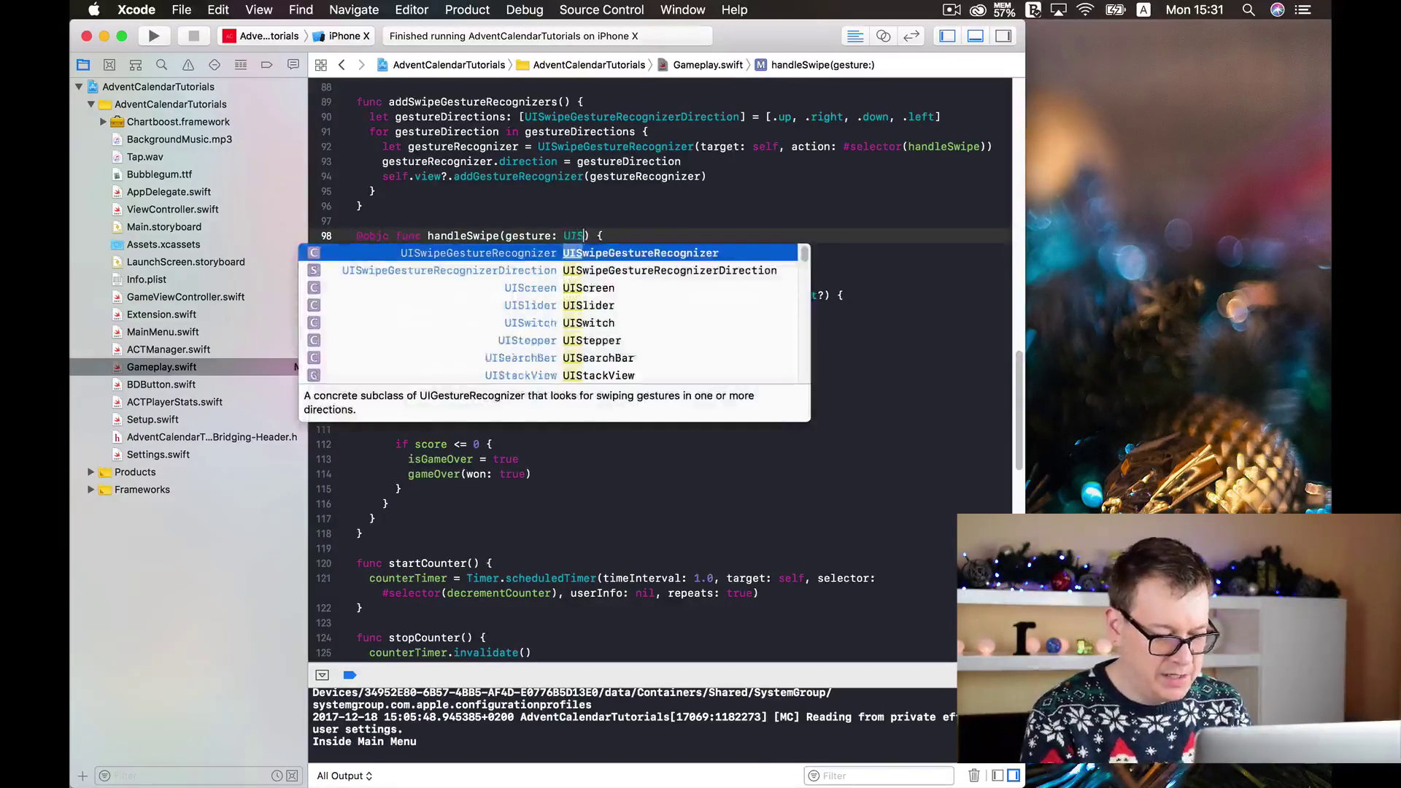
pyautogui.write('UISwipeGes')
pyautogui.press('Return')
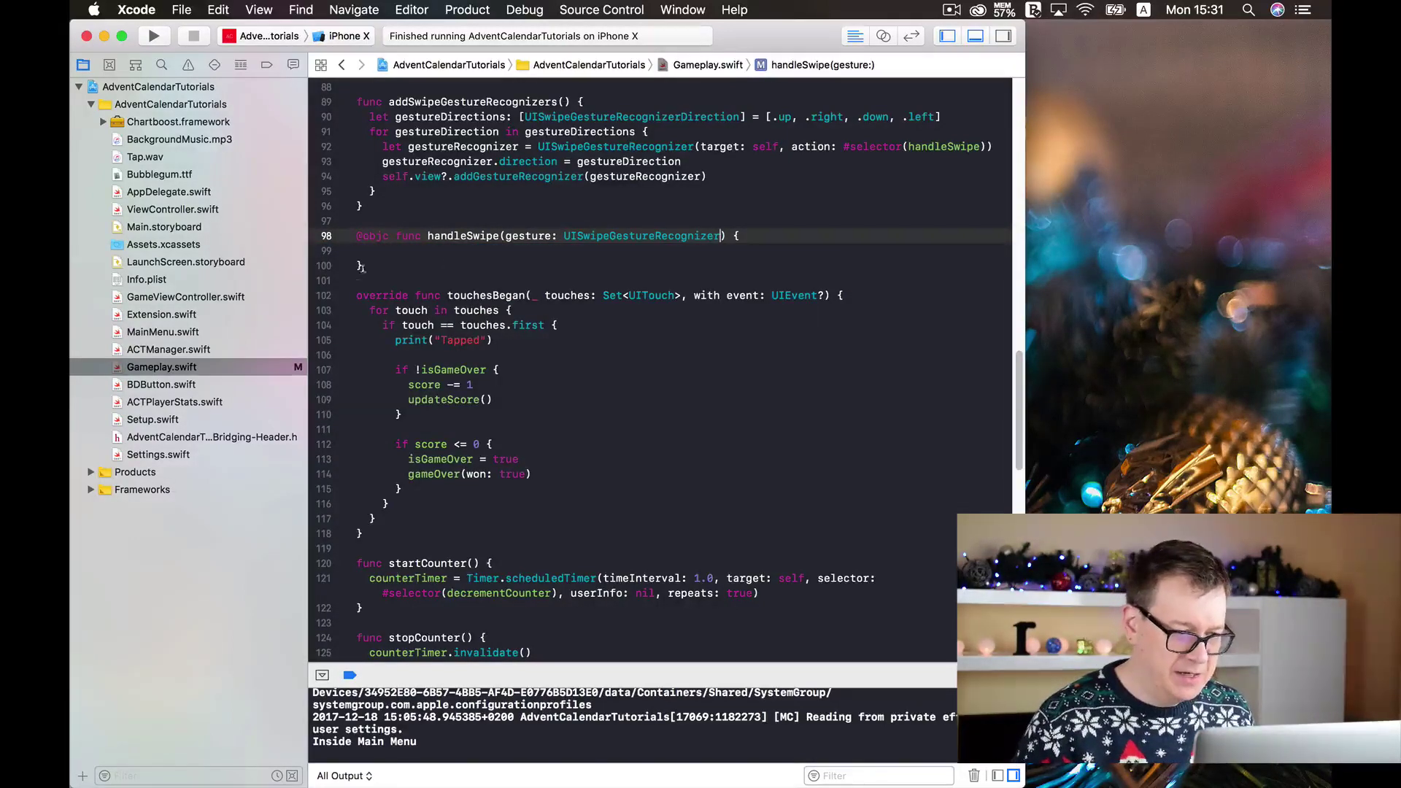
pyautogui.press('Down')
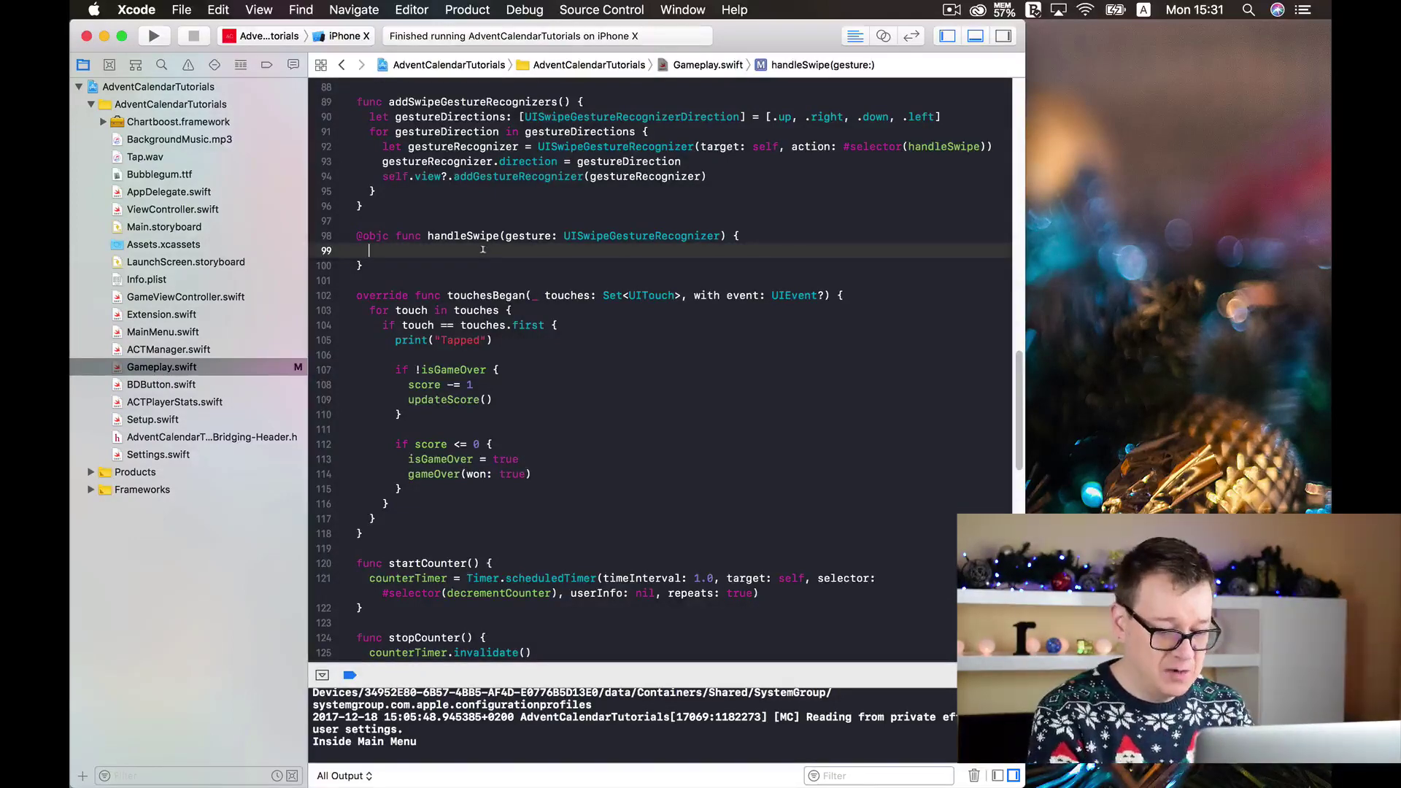
pyautogui.write('t gesture = gesture as! UISwipeGestureRecognizer {')
pyautogui.press('Return')
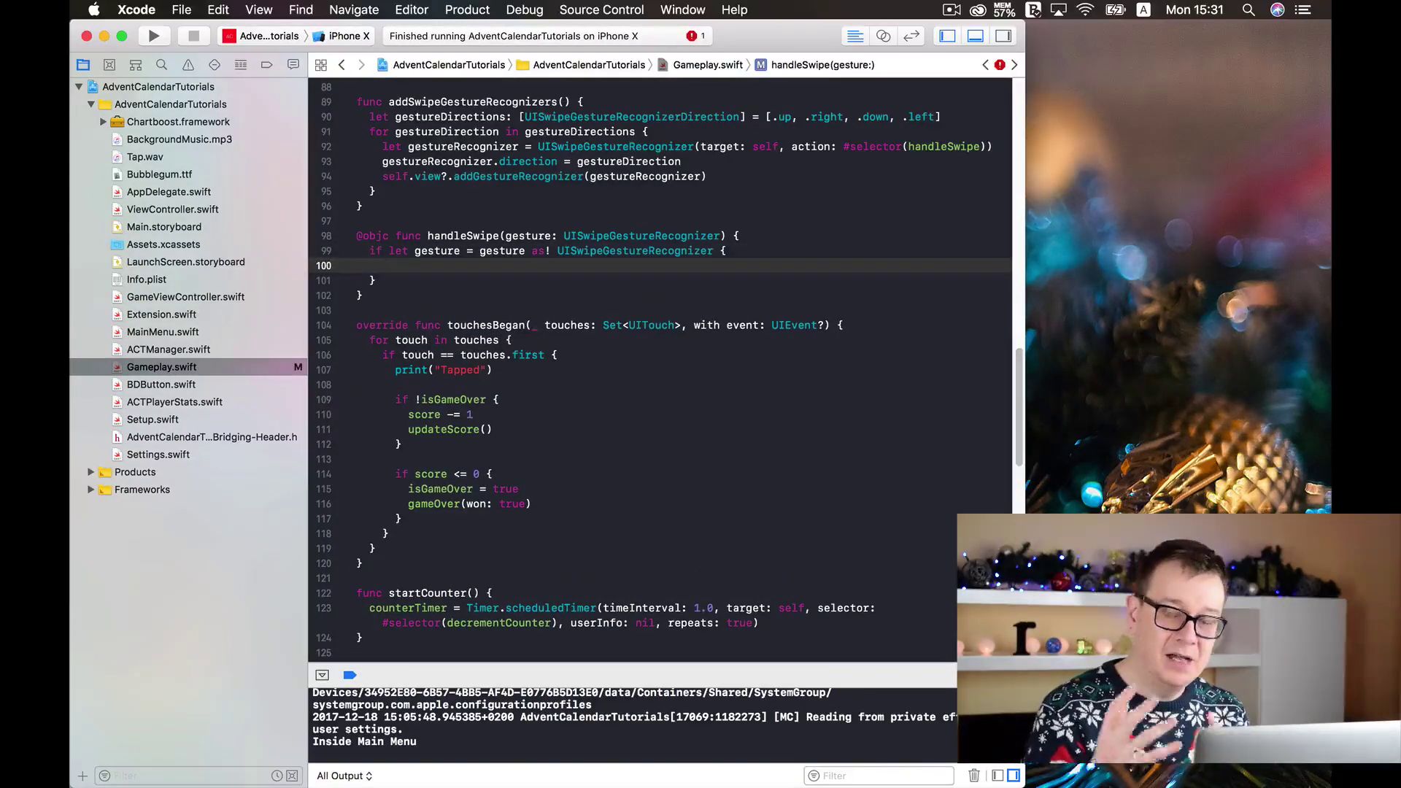
pyautogui.write('swi')
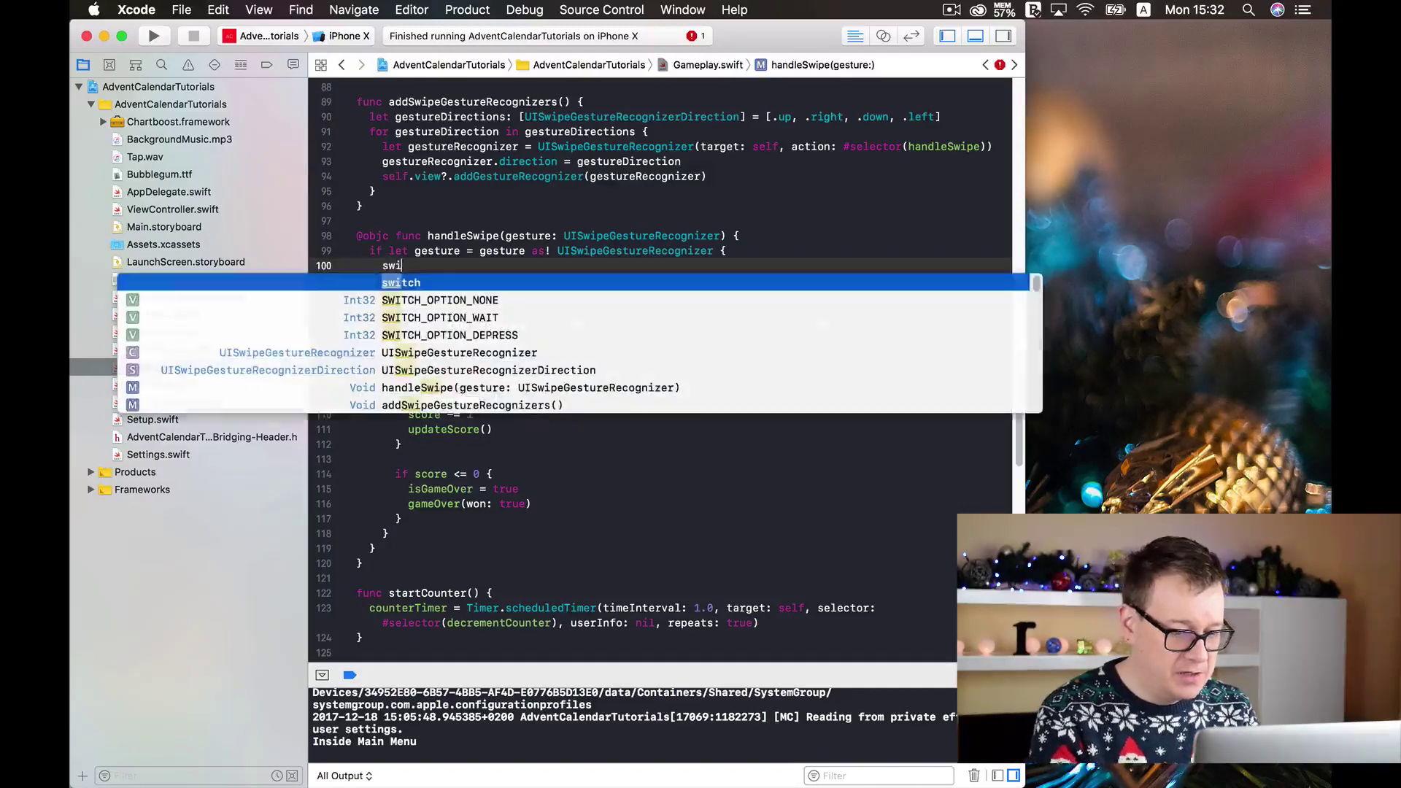
pyautogui.write('tch')
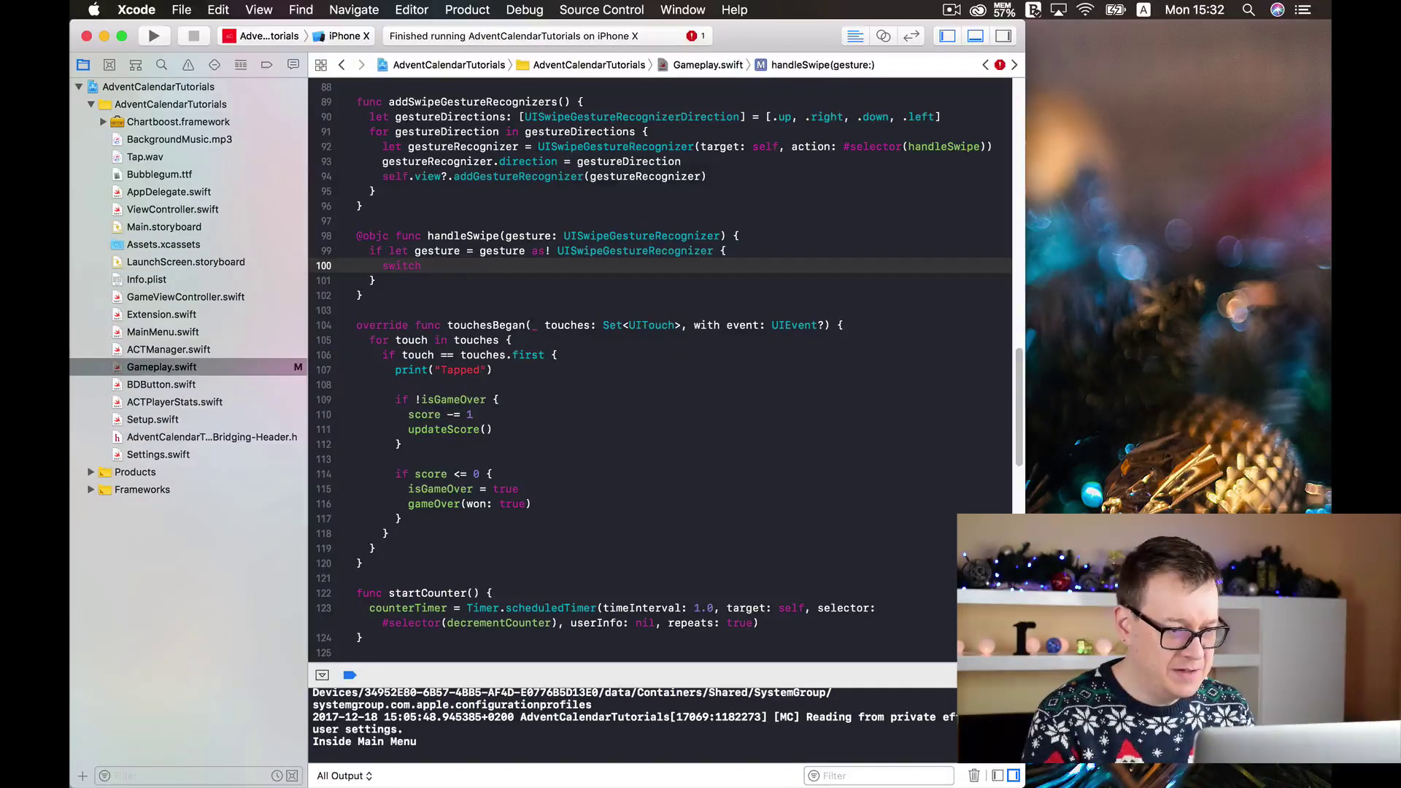
pyautogui.write(' gesture.direction')
# Delete the unfinished switch line and adjust the gesture cast on line 99.
pyautogui.press('Return')
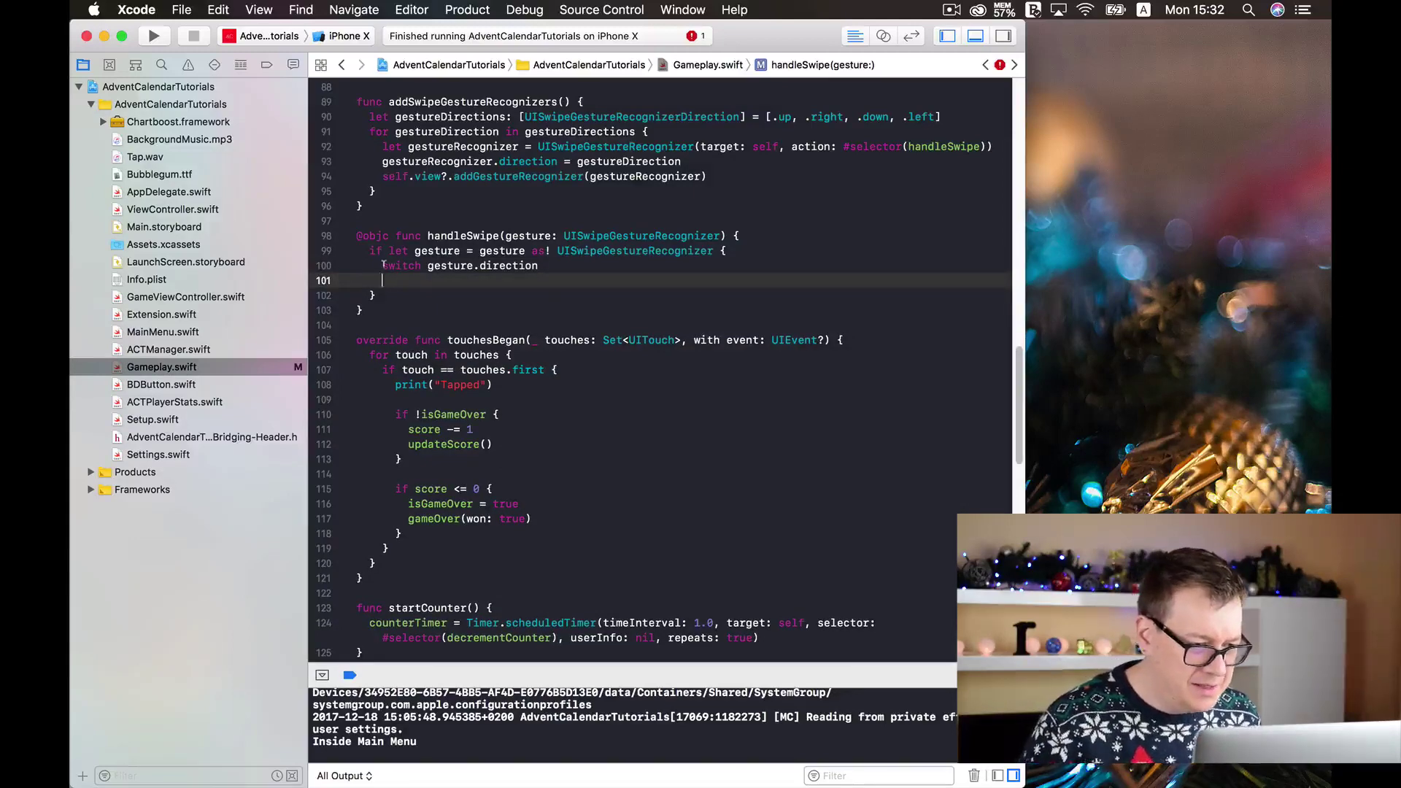
pyautogui.press('BackSpace')
pyautogui.press('super+shift+Left')
pyautogui.press('BackSpace')
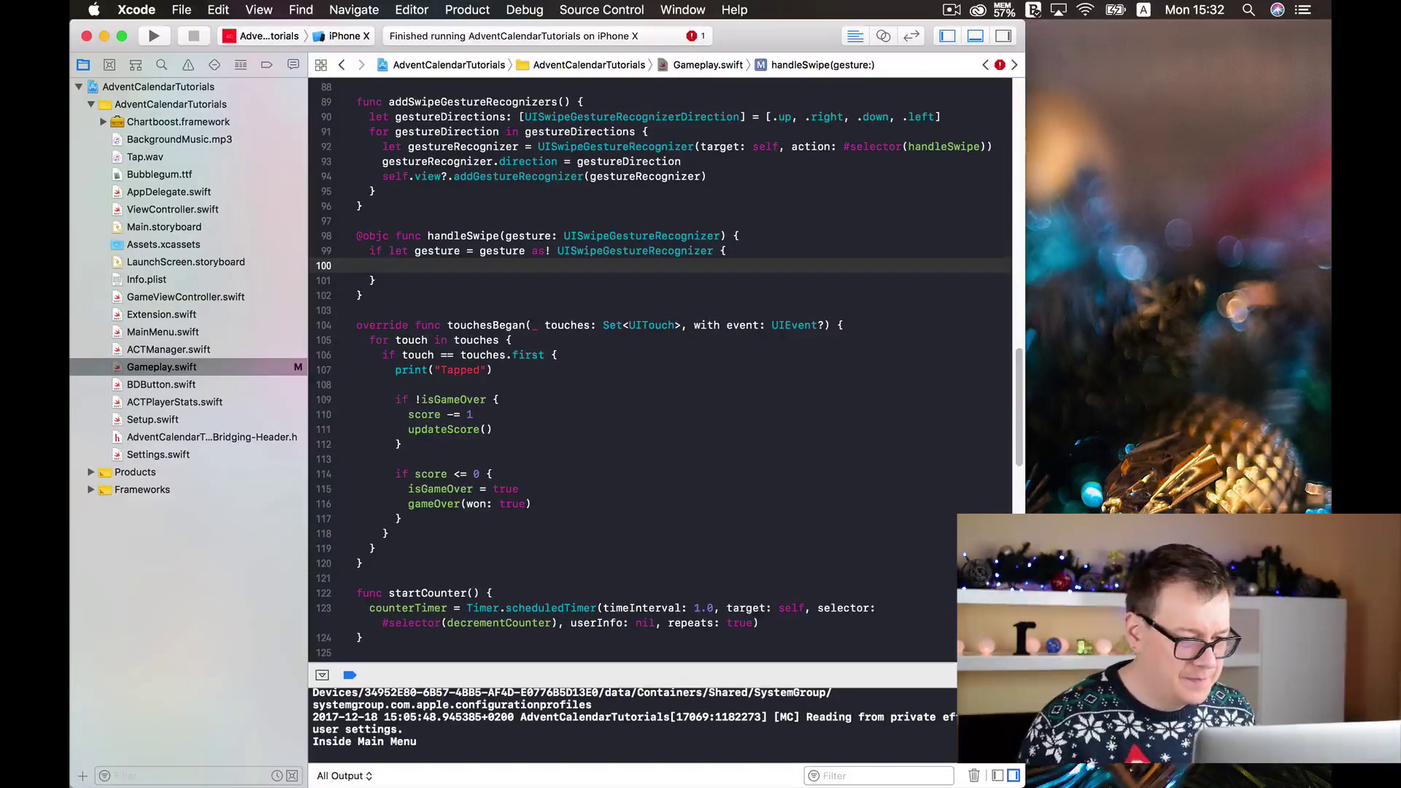
pyautogui.press('super+Tab')
pyautogui.press('super+Tab')
pyautogui.click(548, 250)
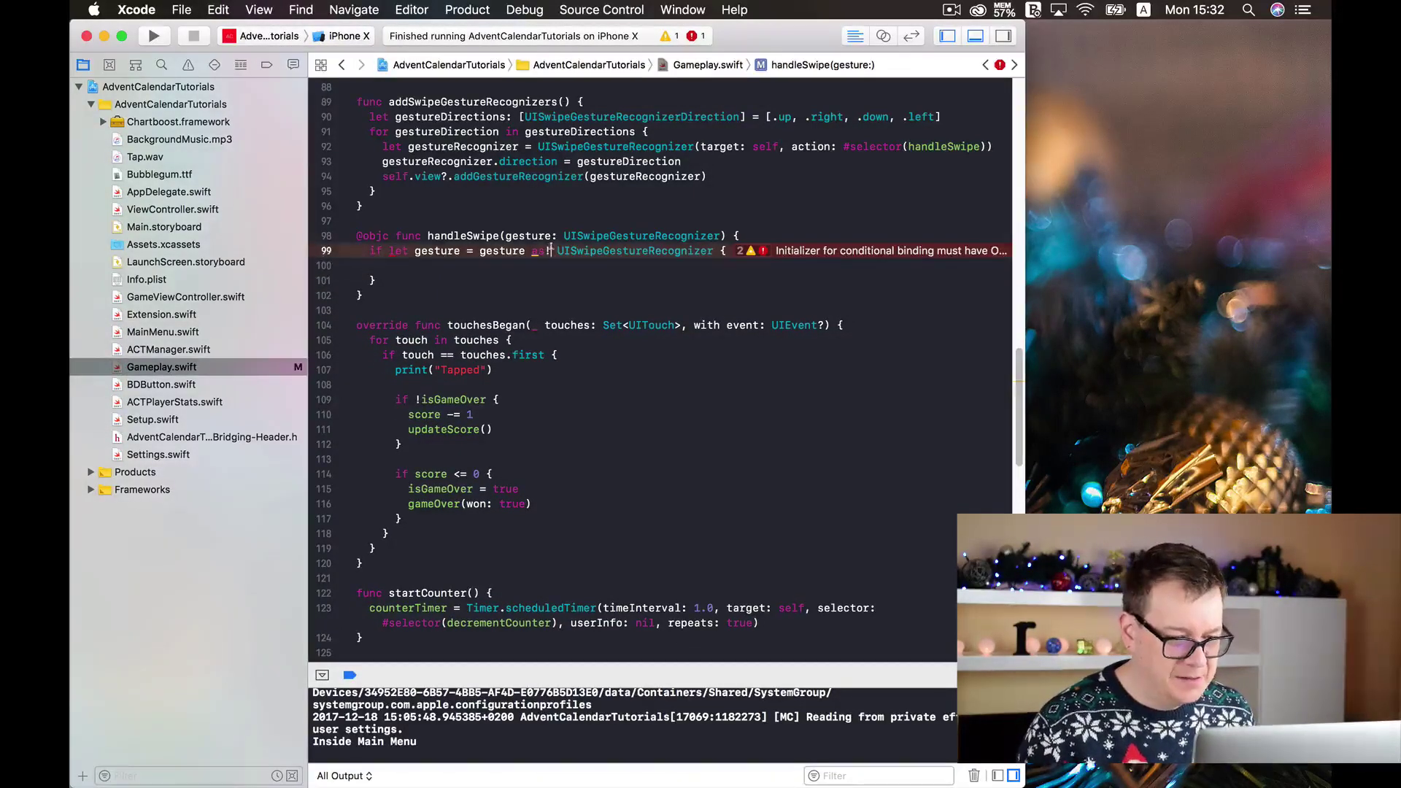
pyautogui.write('as?')
pyautogui.click(416, 263)
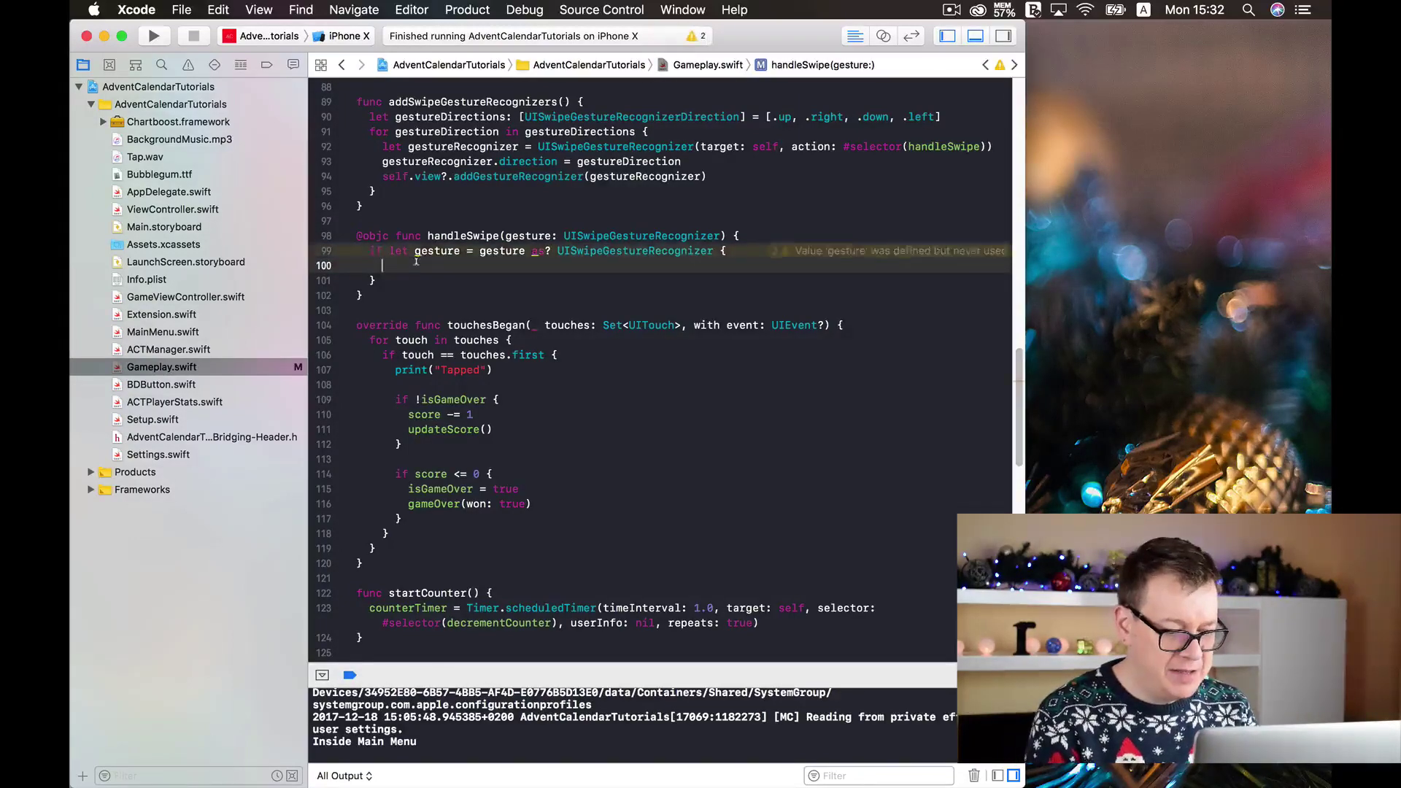
pyautogui.write('swi')
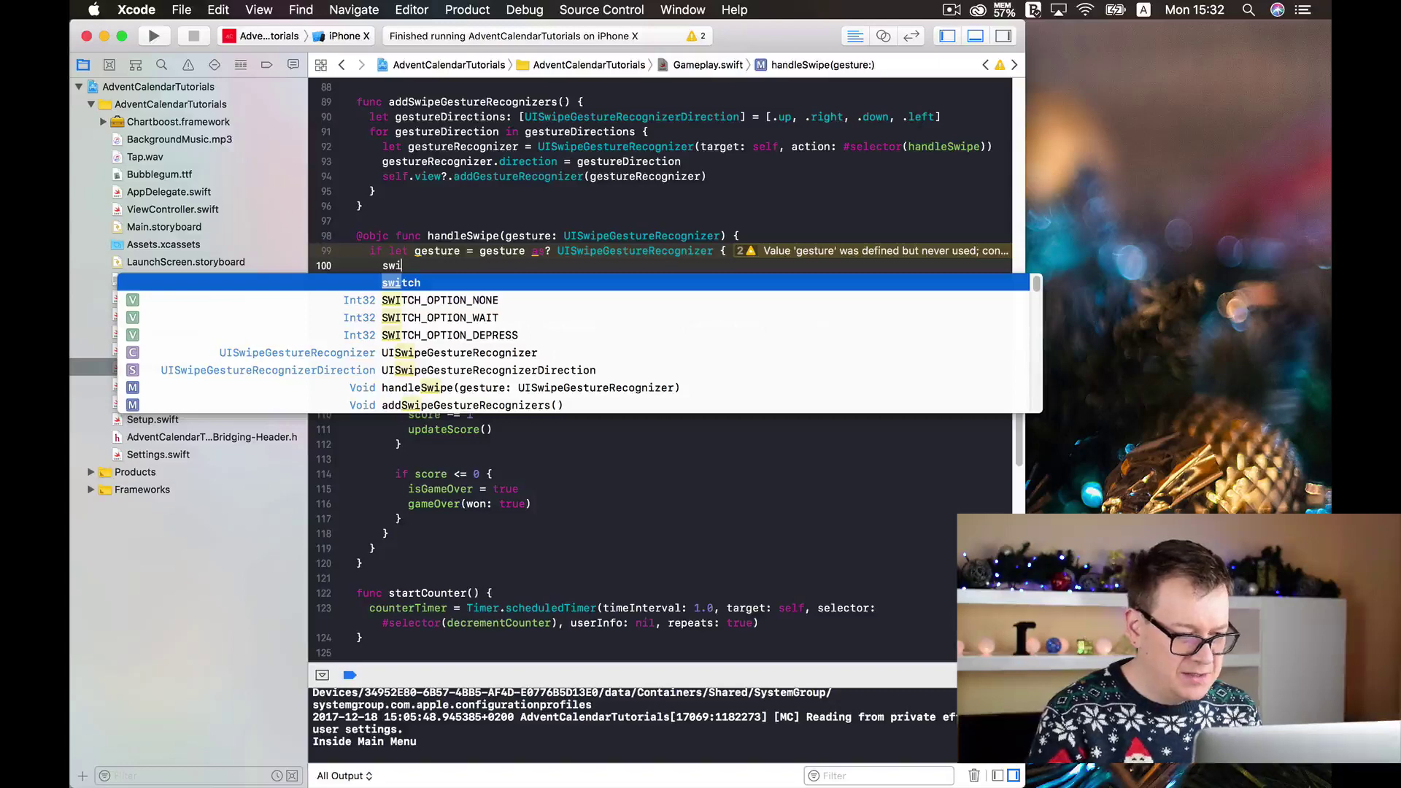
# Write 'switch gesture.direction' on line 100 with an opened braced body.
pyautogui.press('Return')
pyautogui.write('st')
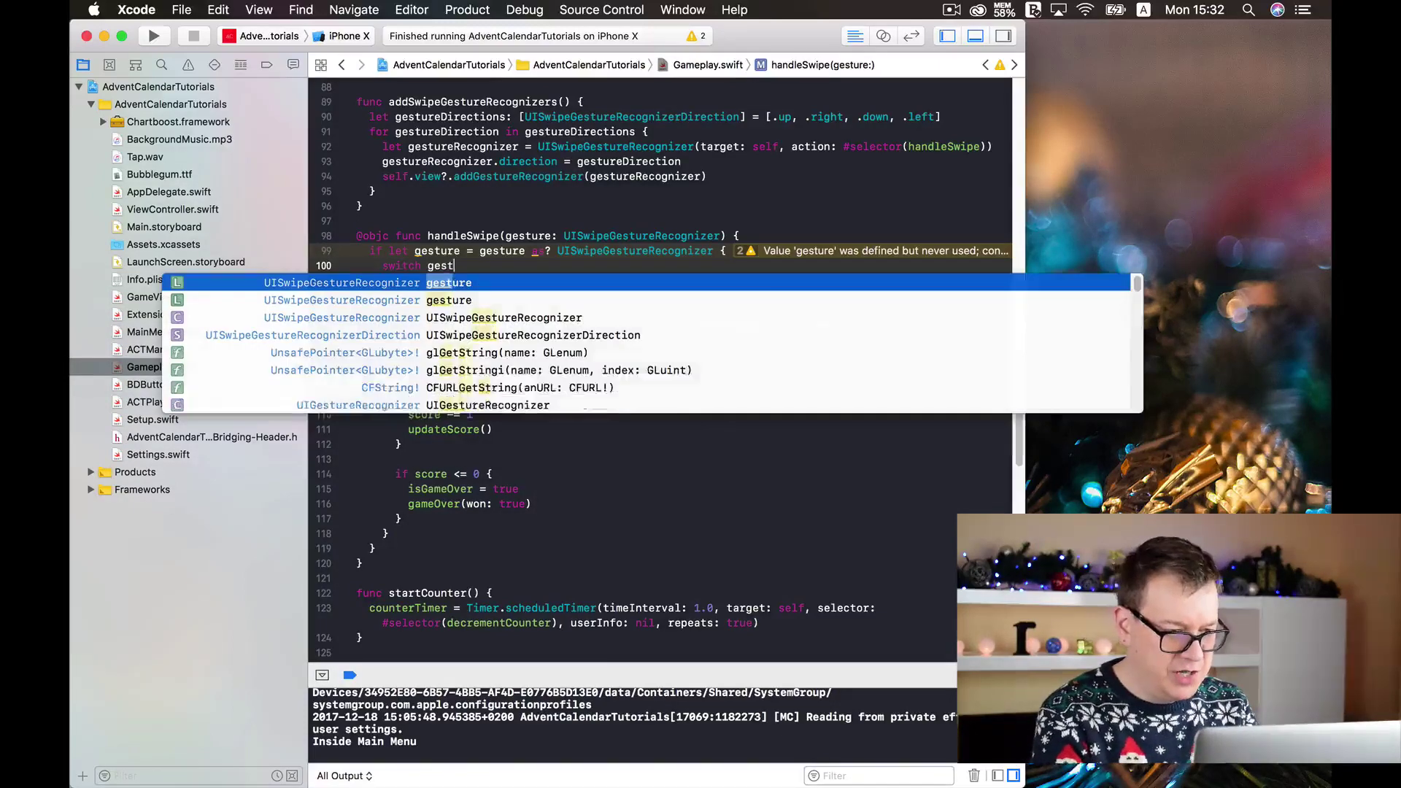
pyautogui.write('ure.di')
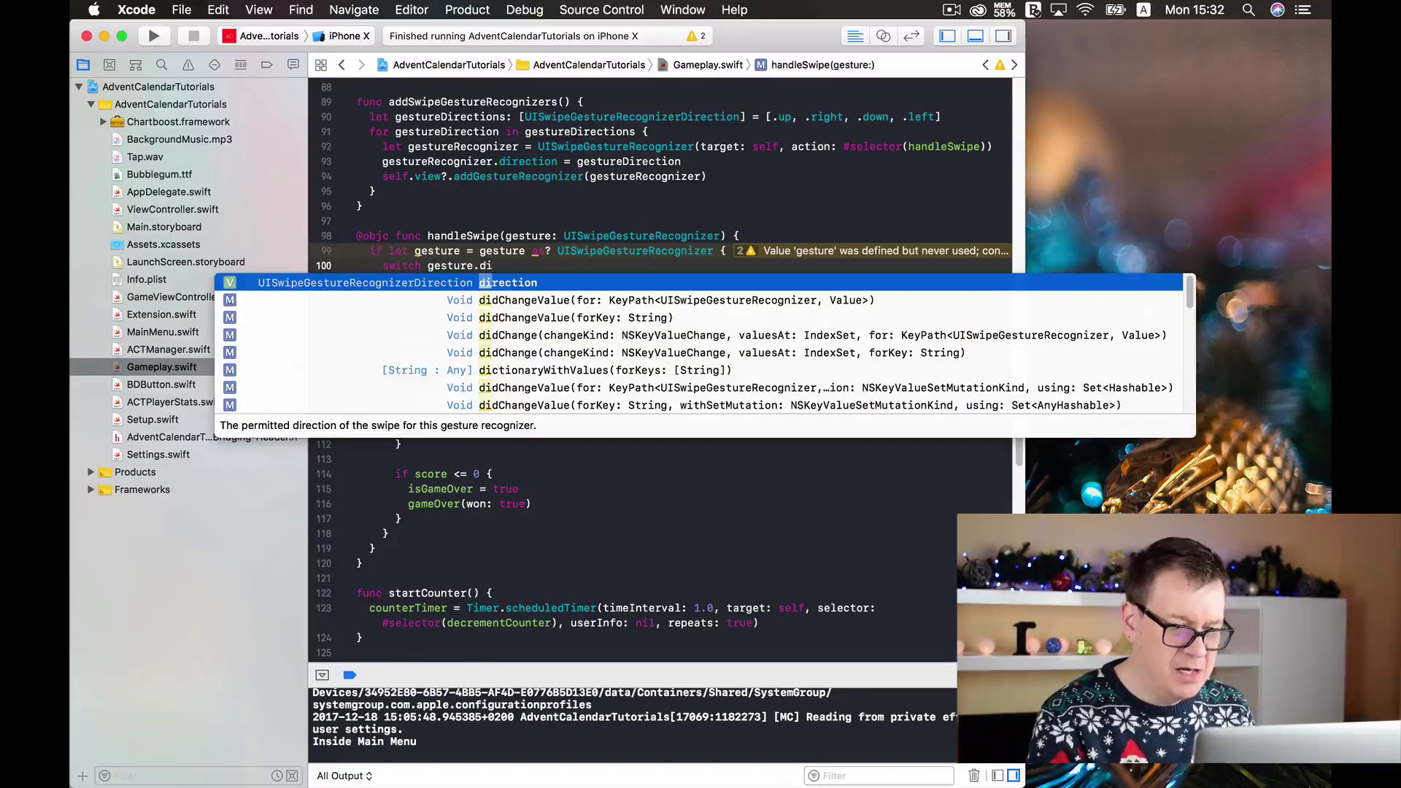
pyautogui.press('Return')
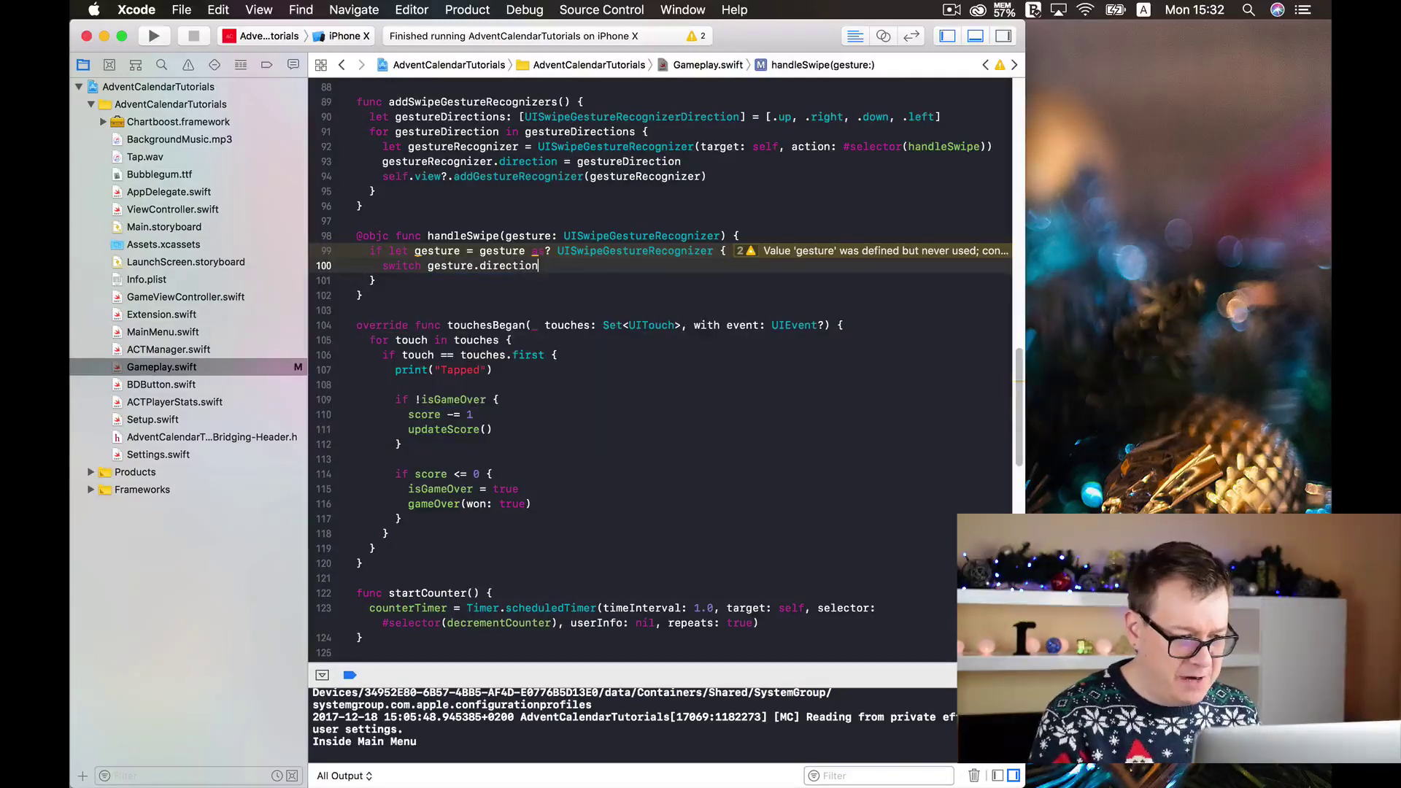
pyautogui.press('Return')
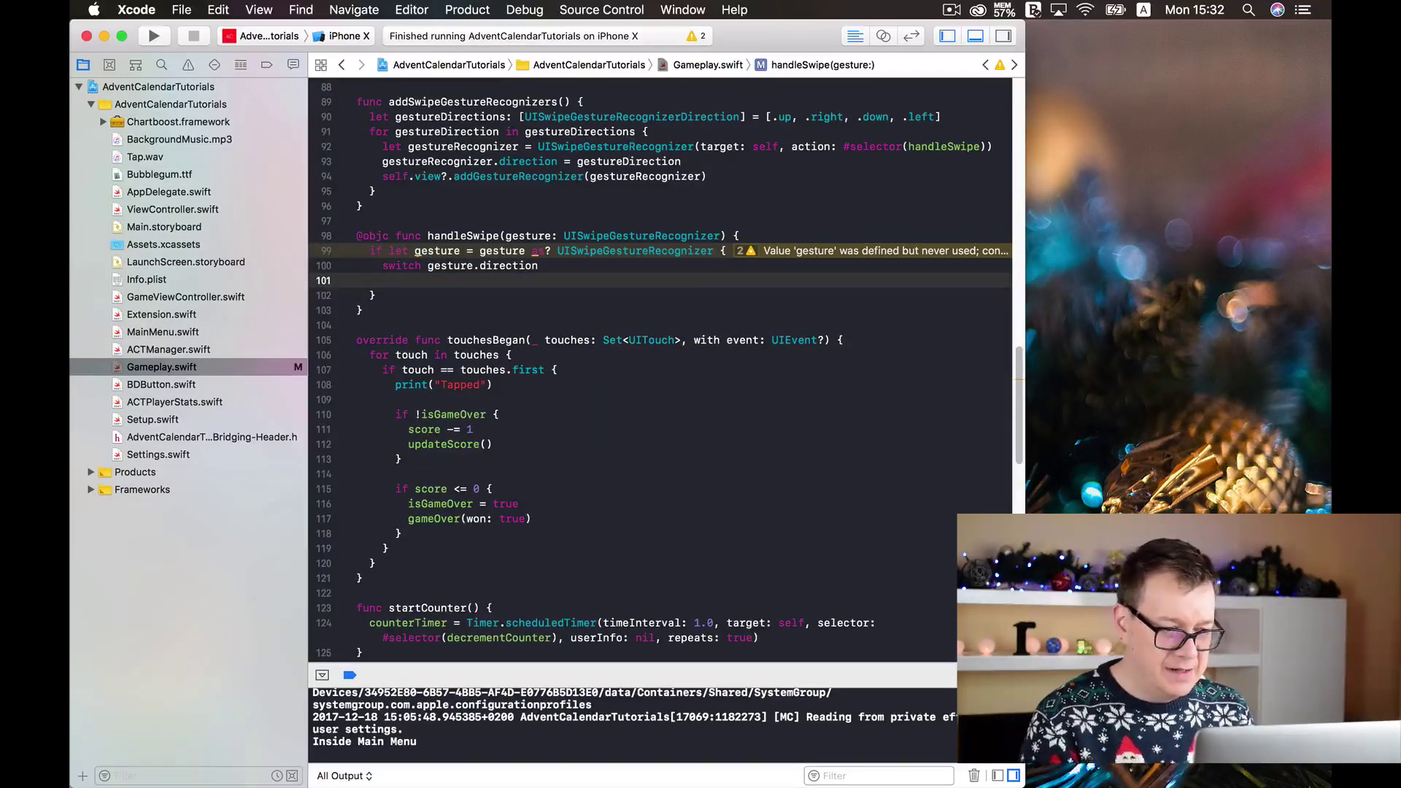
pyautogui.press('BackSpace')
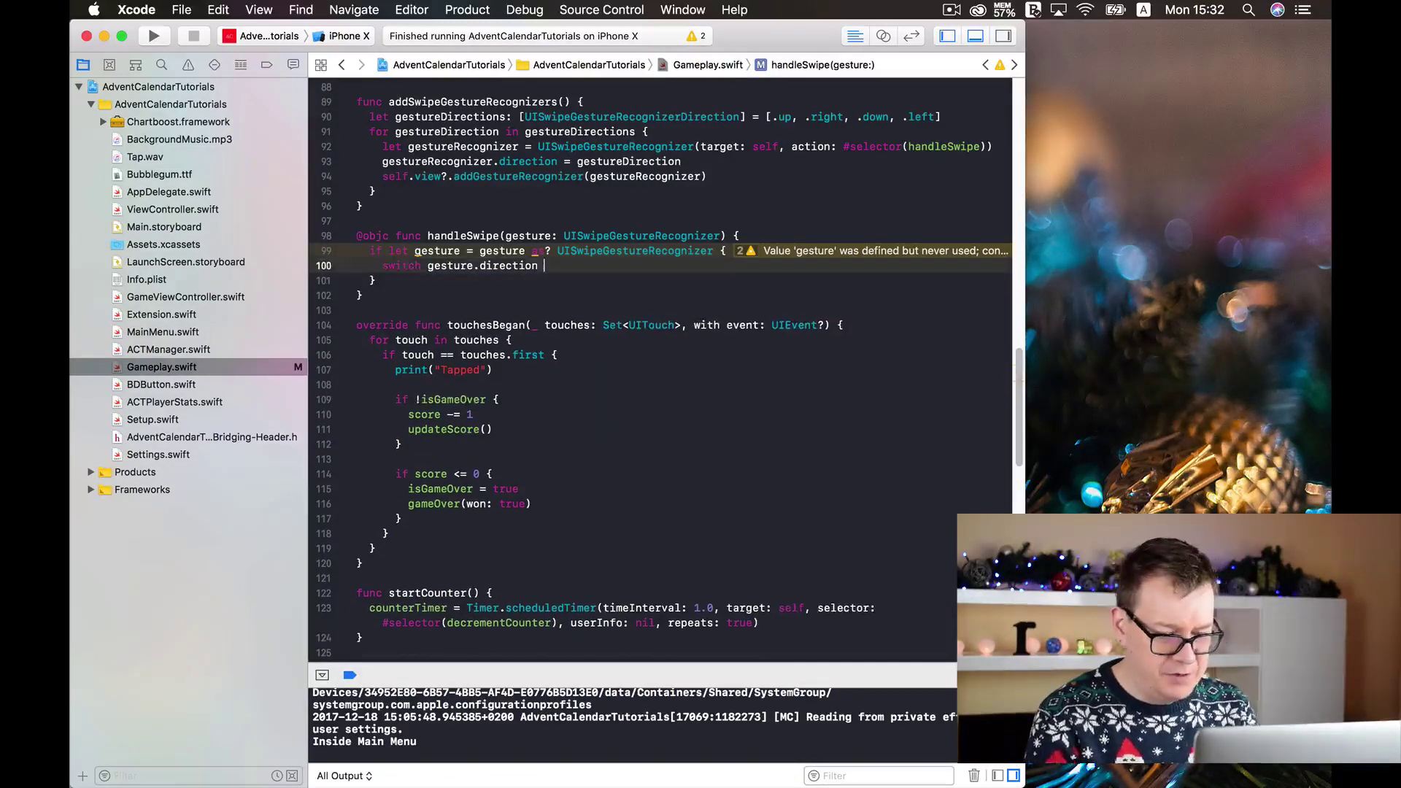
pyautogui.write('{')
pyautogui.press('Return')
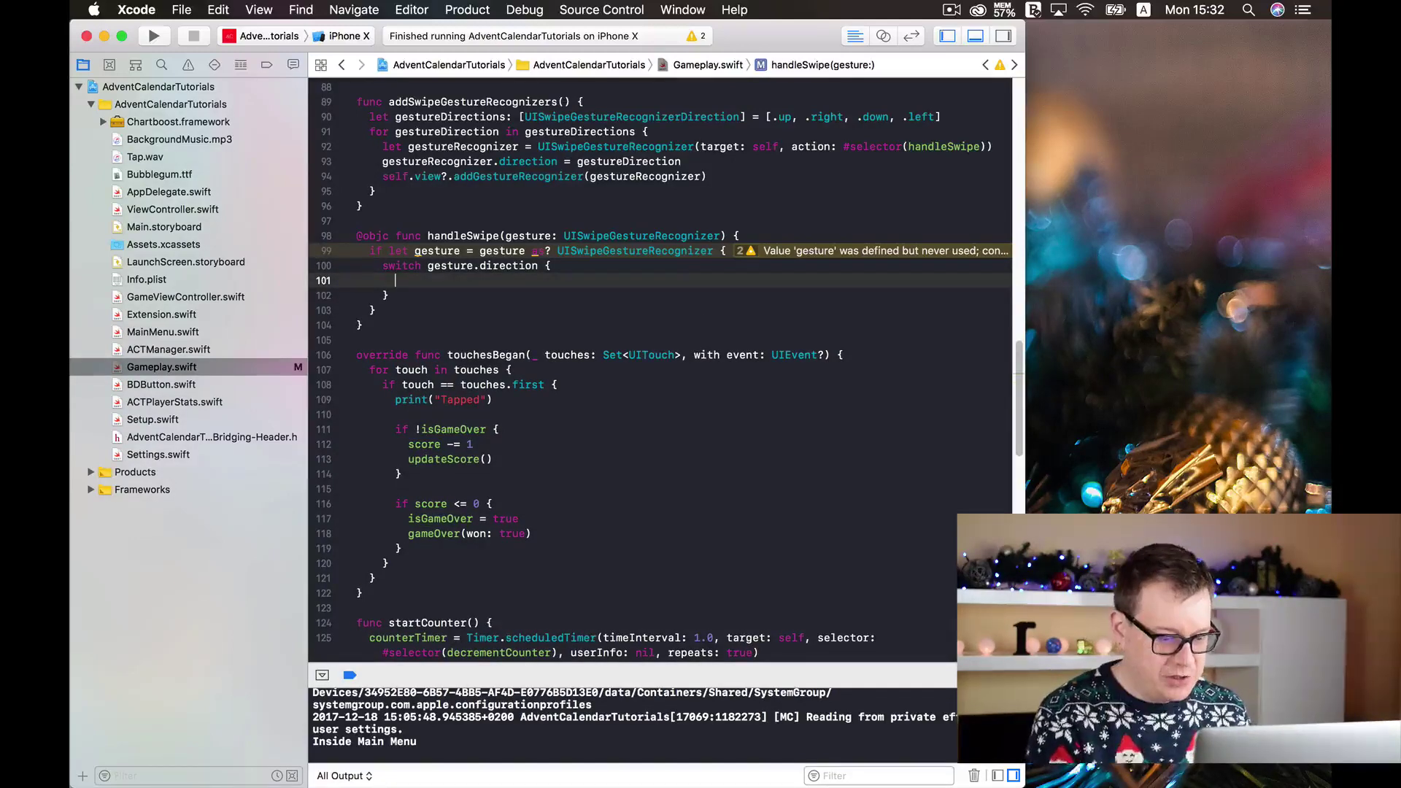
pyautogui.write('case ')
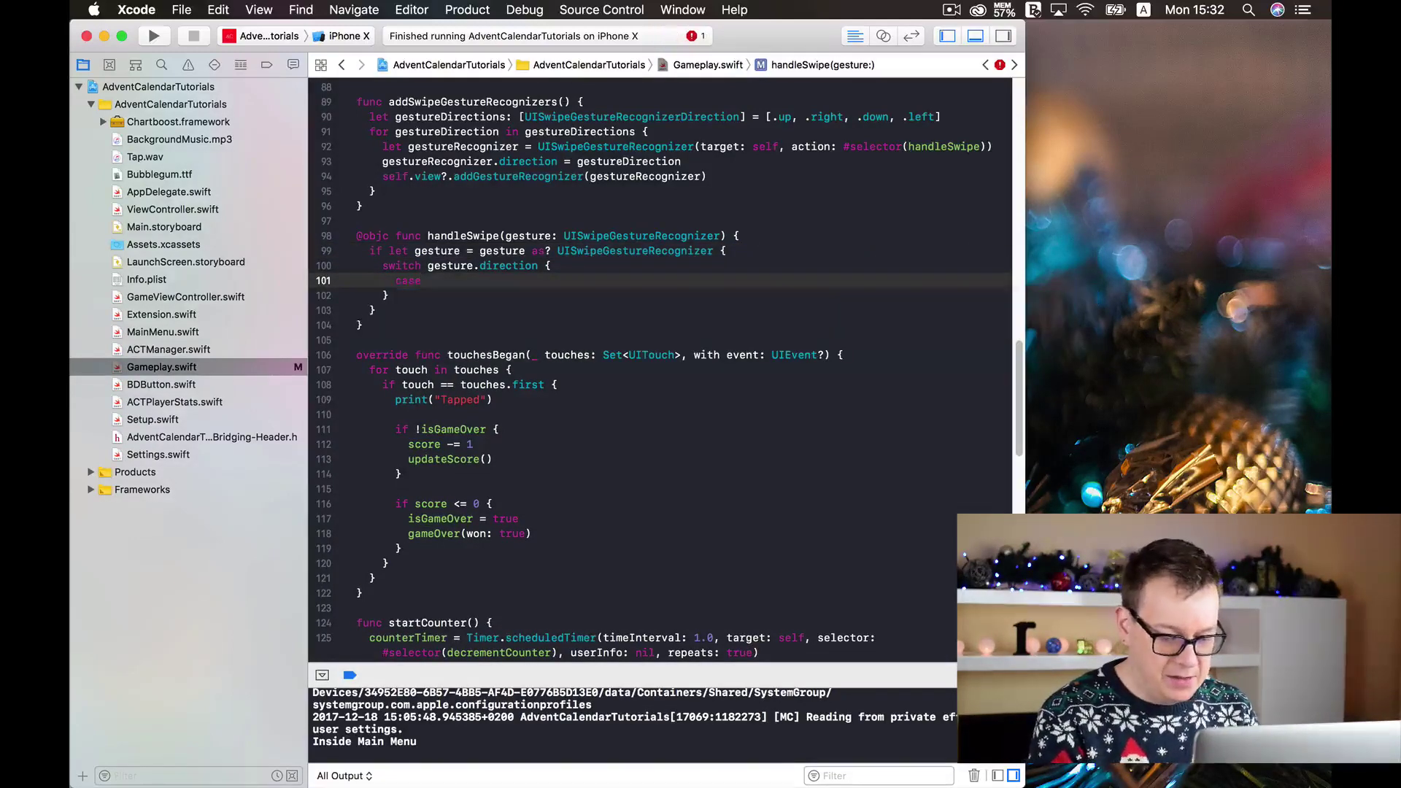
pyautogui.write('.u')
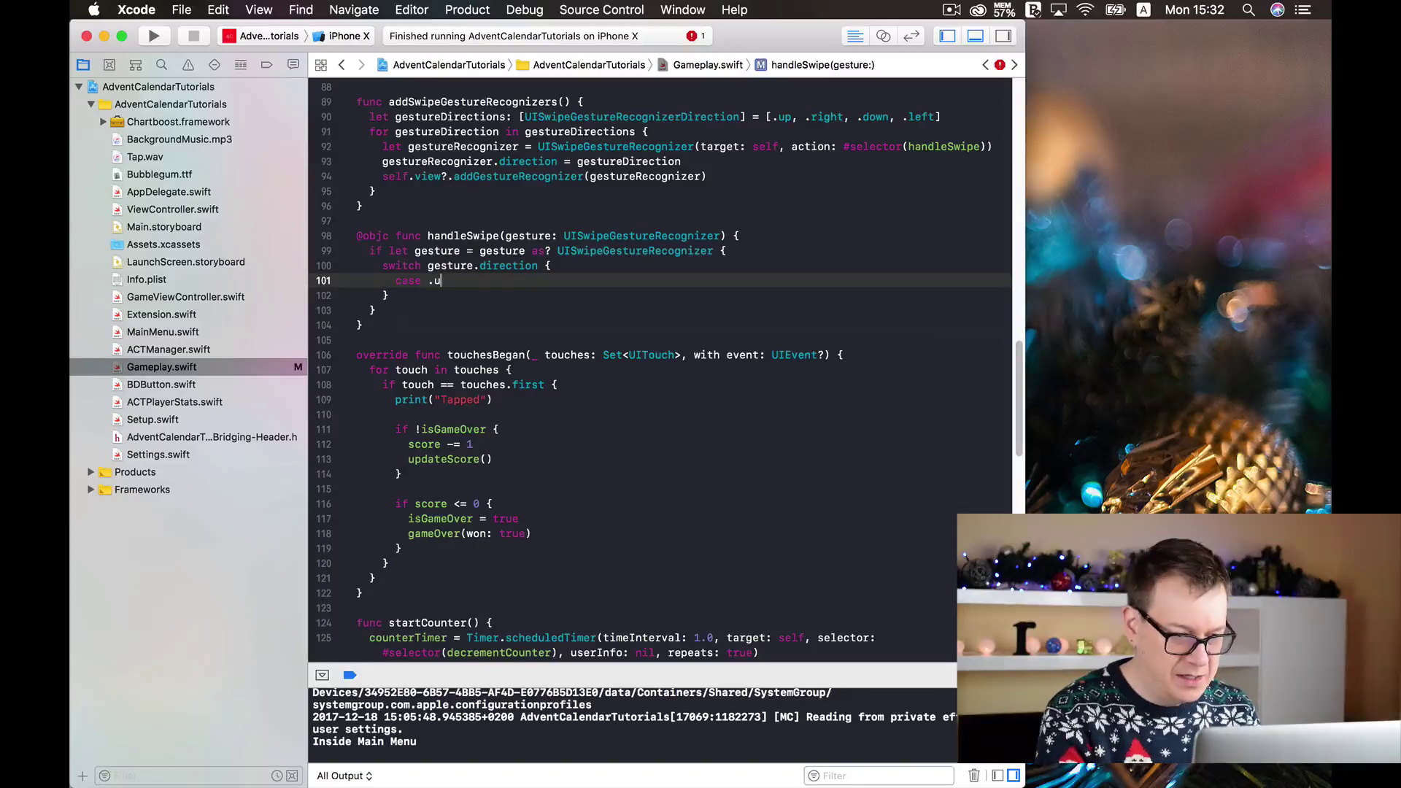
pyautogui.write('p:')
# Write 'case .up:' printing "Swiped up" and paste three copies below it.
pyautogui.press('Return')
pyautogui.write('pr')
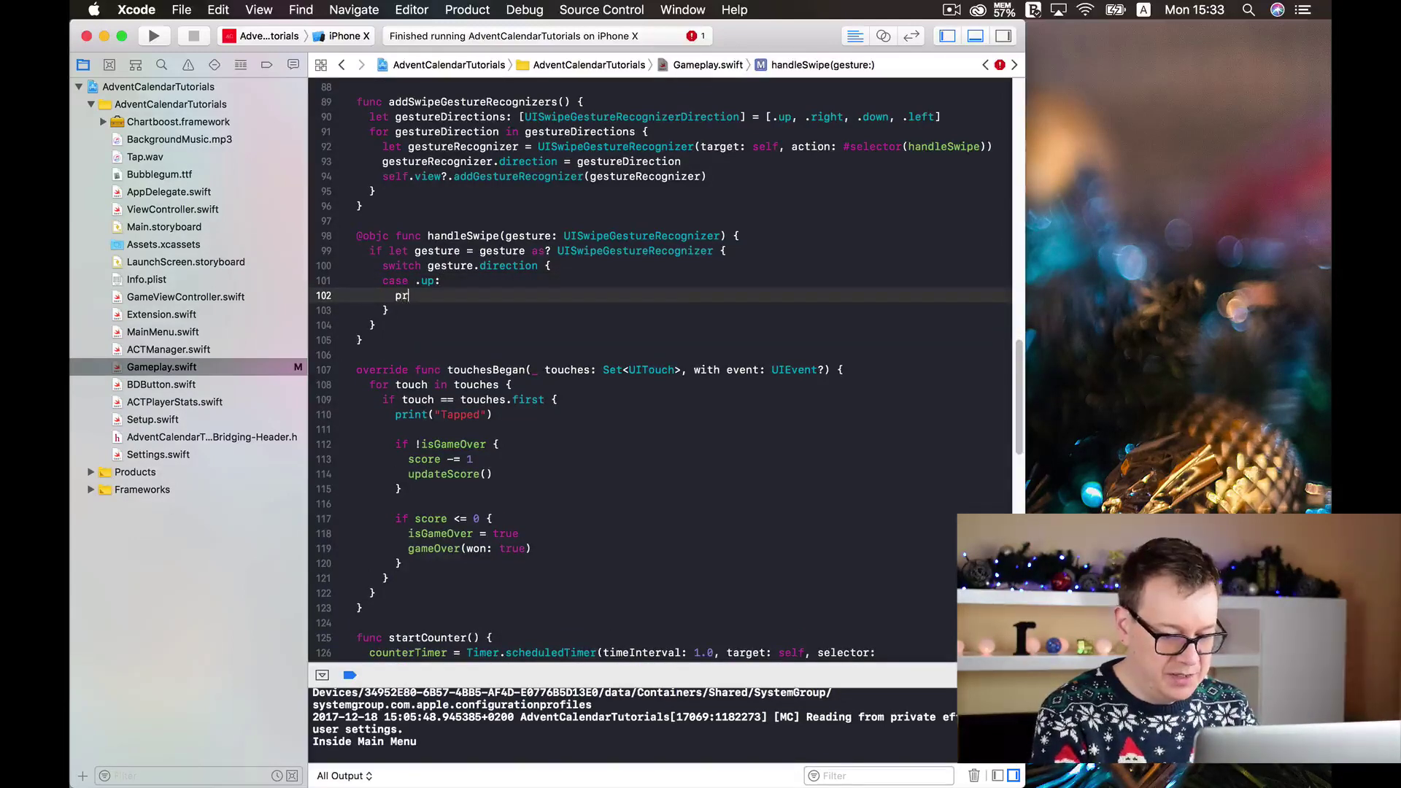
pyautogui.write('in')
pyautogui.press('Return')
pyautogui.write('"Swiped up")')
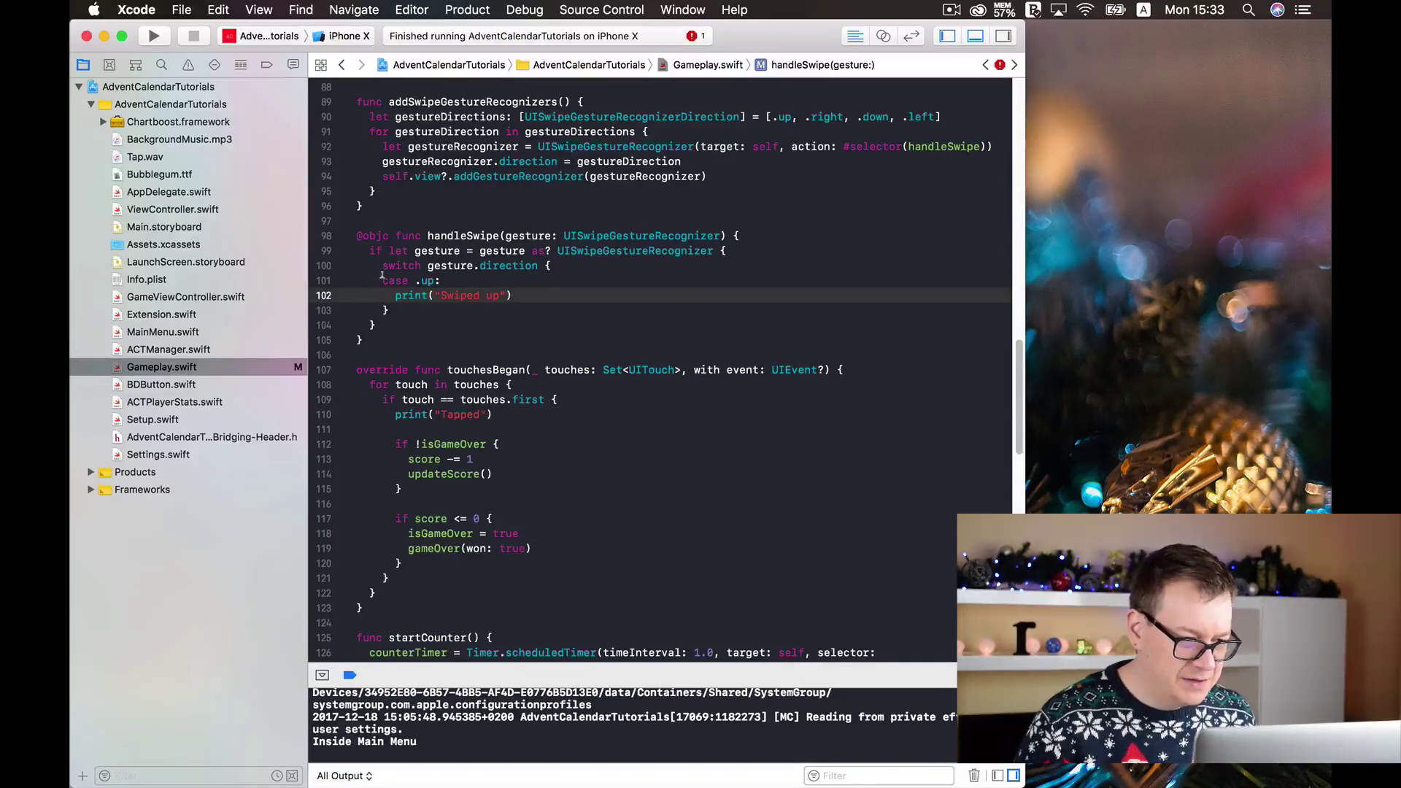
pyautogui.moveTo(381, 278); pyautogui.dragTo(510, 293)
pyautogui.press('super+c')
pyautogui.press('Right')
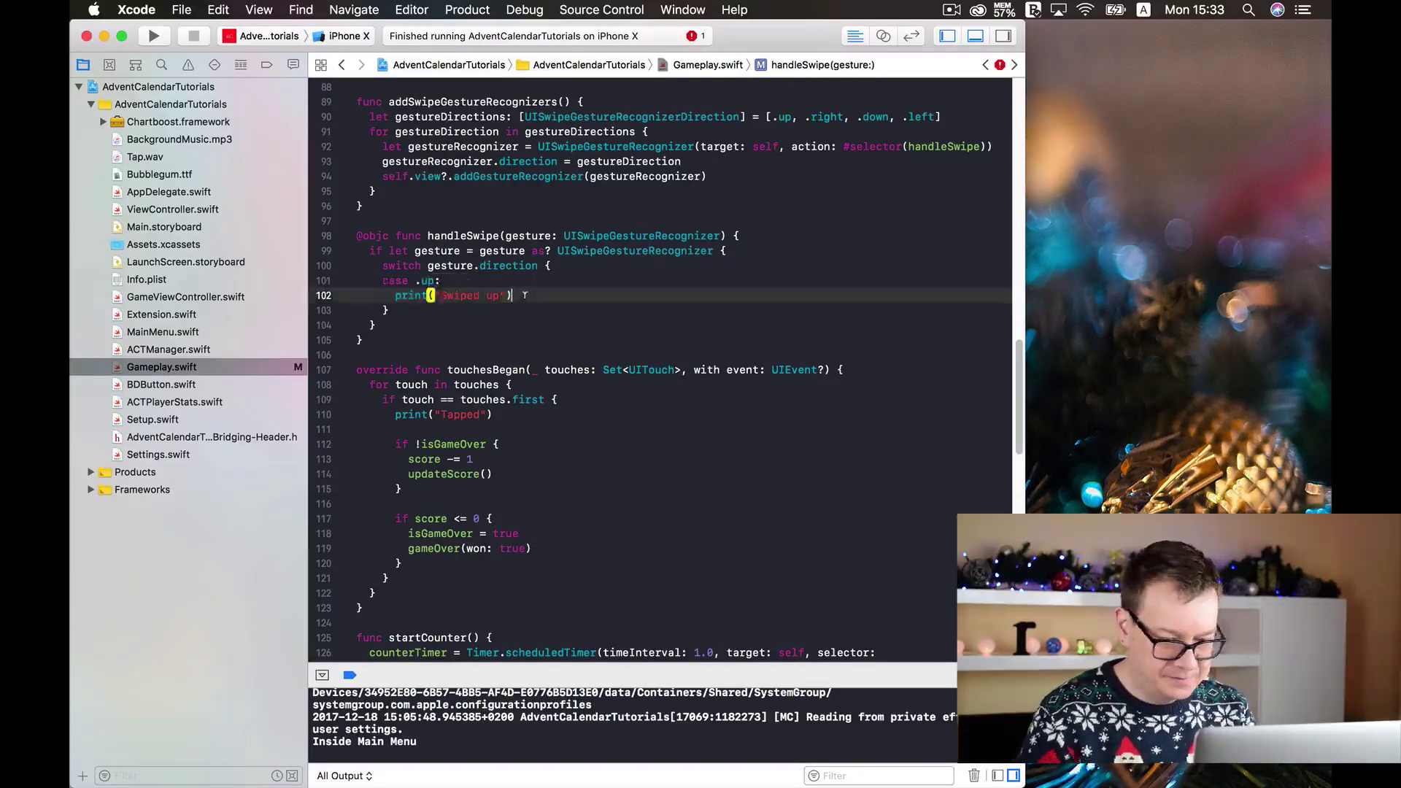
pyautogui.press('Return')
pyautogui.press('super+v')
pyautogui.press('Return')
pyautogui.press('super+v')
pyautogui.press('Return')
pyautogui.press('super+v')
# Edit the copied cases and messages to right, down and left, then check line 99's warning.
pyautogui.click(437, 310)
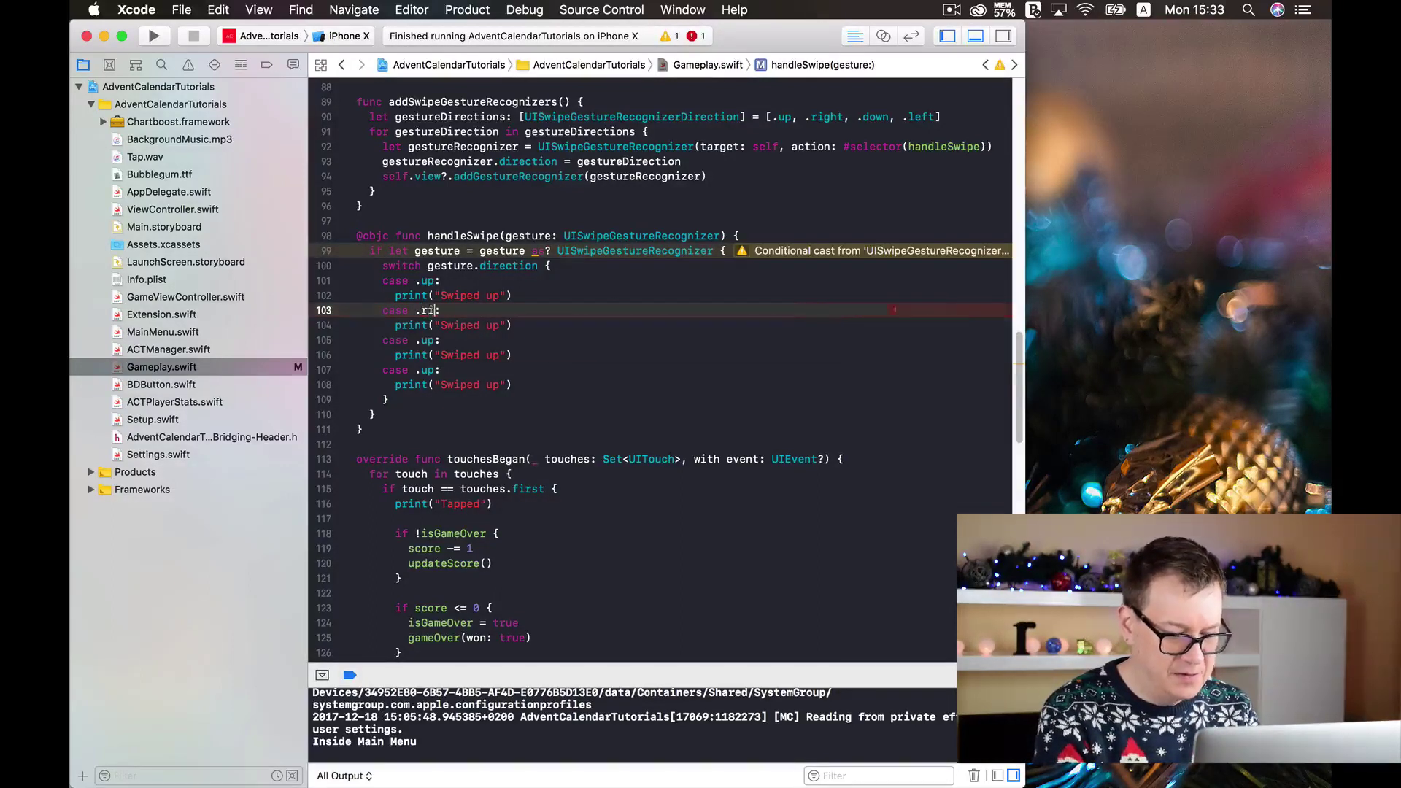
pyautogui.write('right:')
pyautogui.doubleClick(495, 325)
pyautogui.write('right')
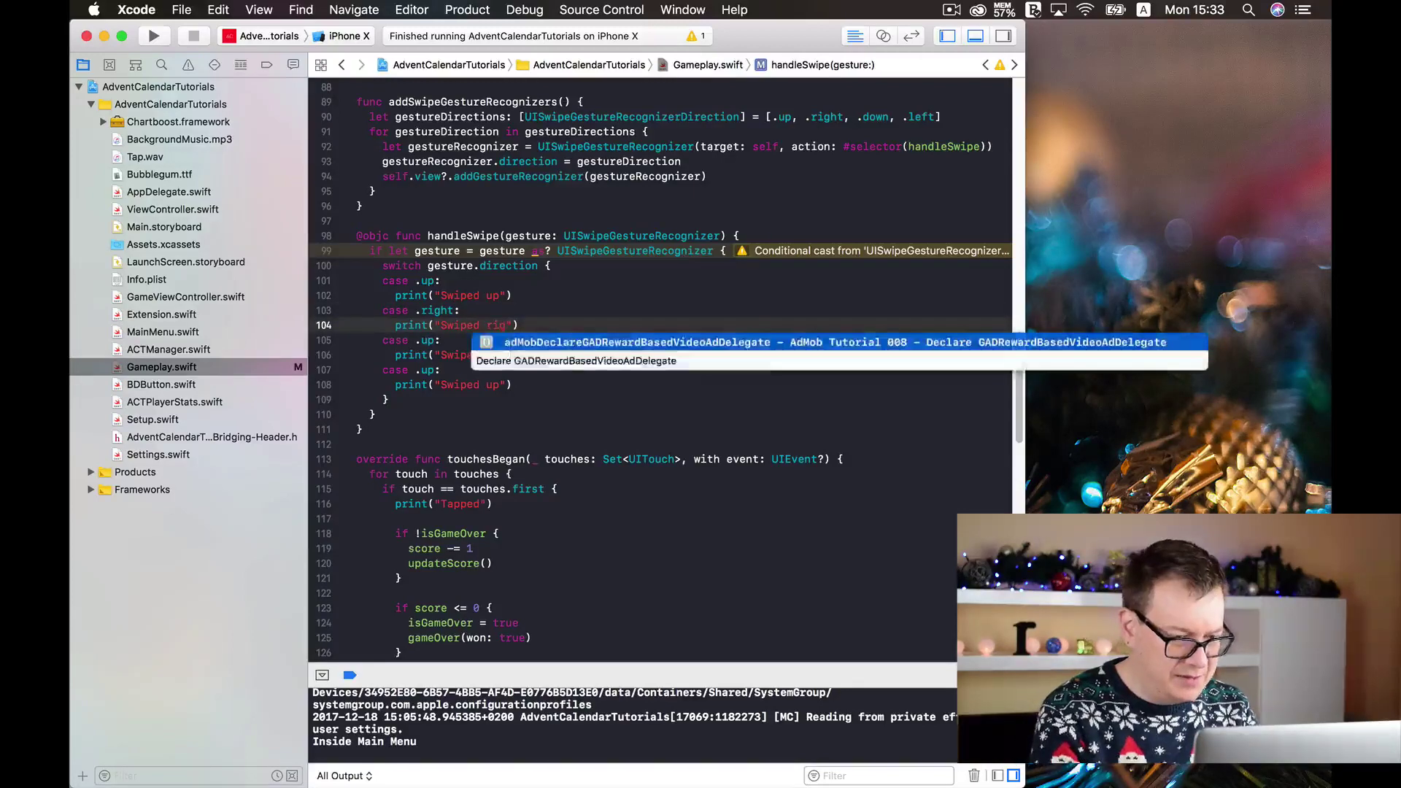
pyautogui.doubleClick(429, 341)
pyautogui.write(':')
pyautogui.doubleClick(489, 355)
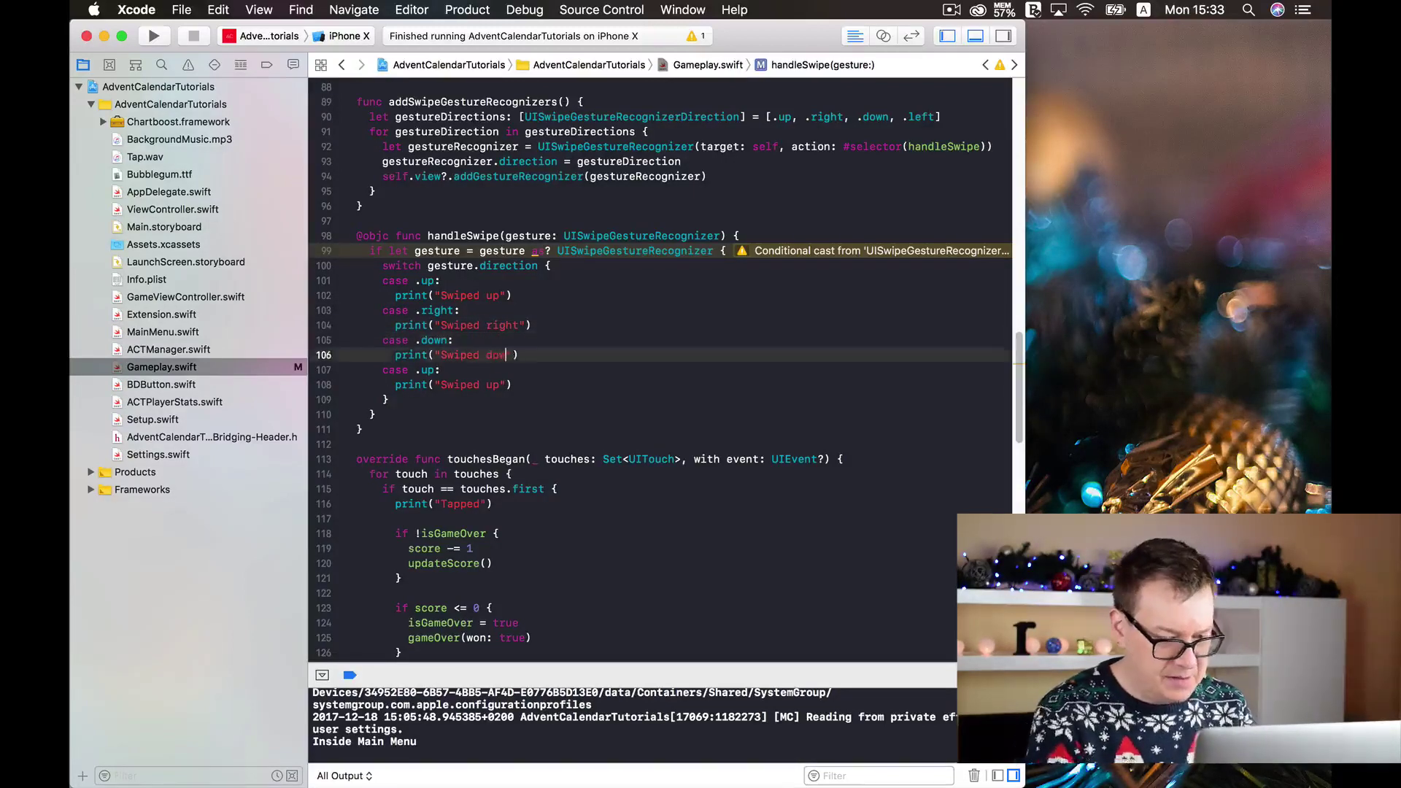
pyautogui.write('down')
pyautogui.doubleClick(429, 370)
pyautogui.write('left:')
pyautogui.doubleClick(490, 384)
pyautogui.write('left')
pyautogui.click(758, 251)
pyautogui.click(744, 250)
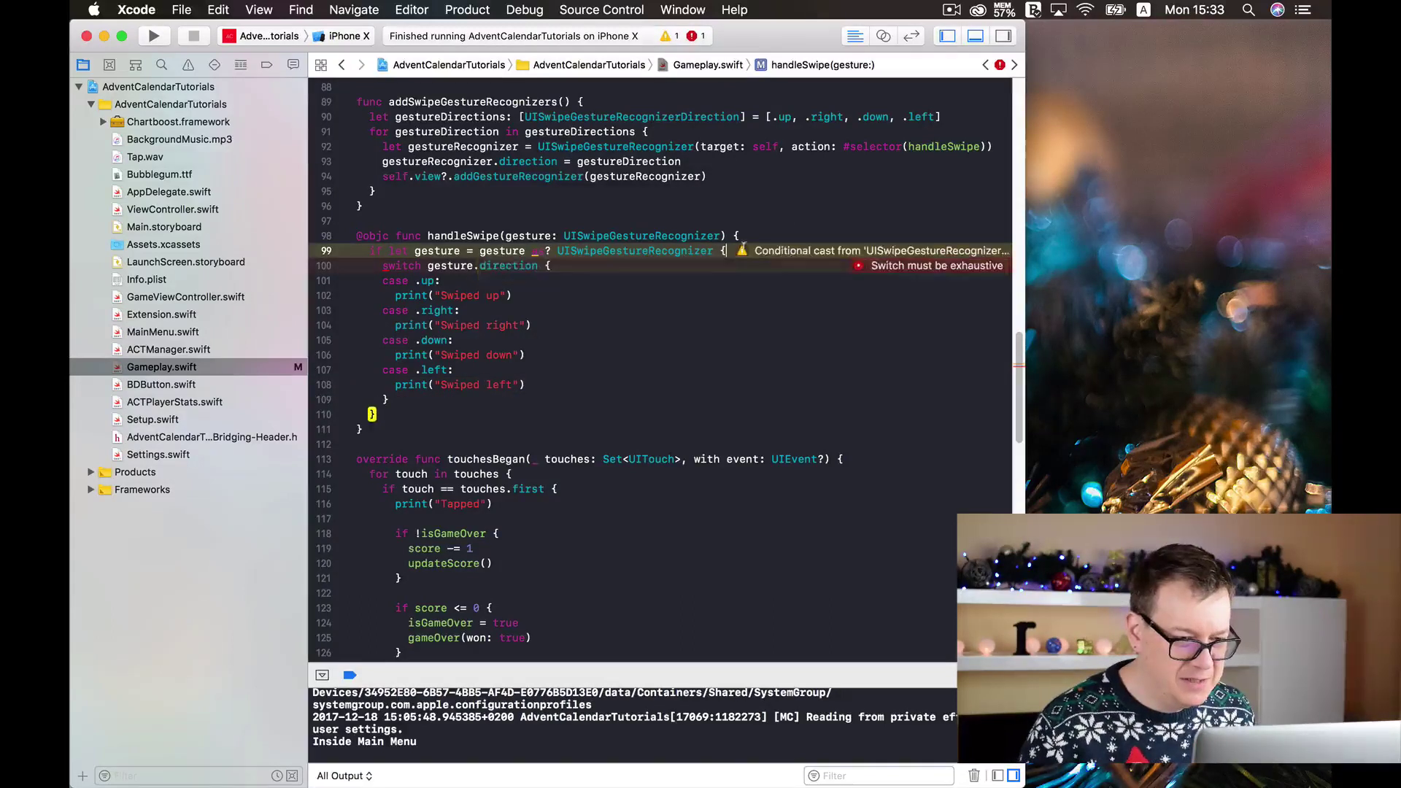
# Change the parameter type to UIGestureRecognizer and add a default case printing "No such gesture".
pyautogui.click(608, 238)
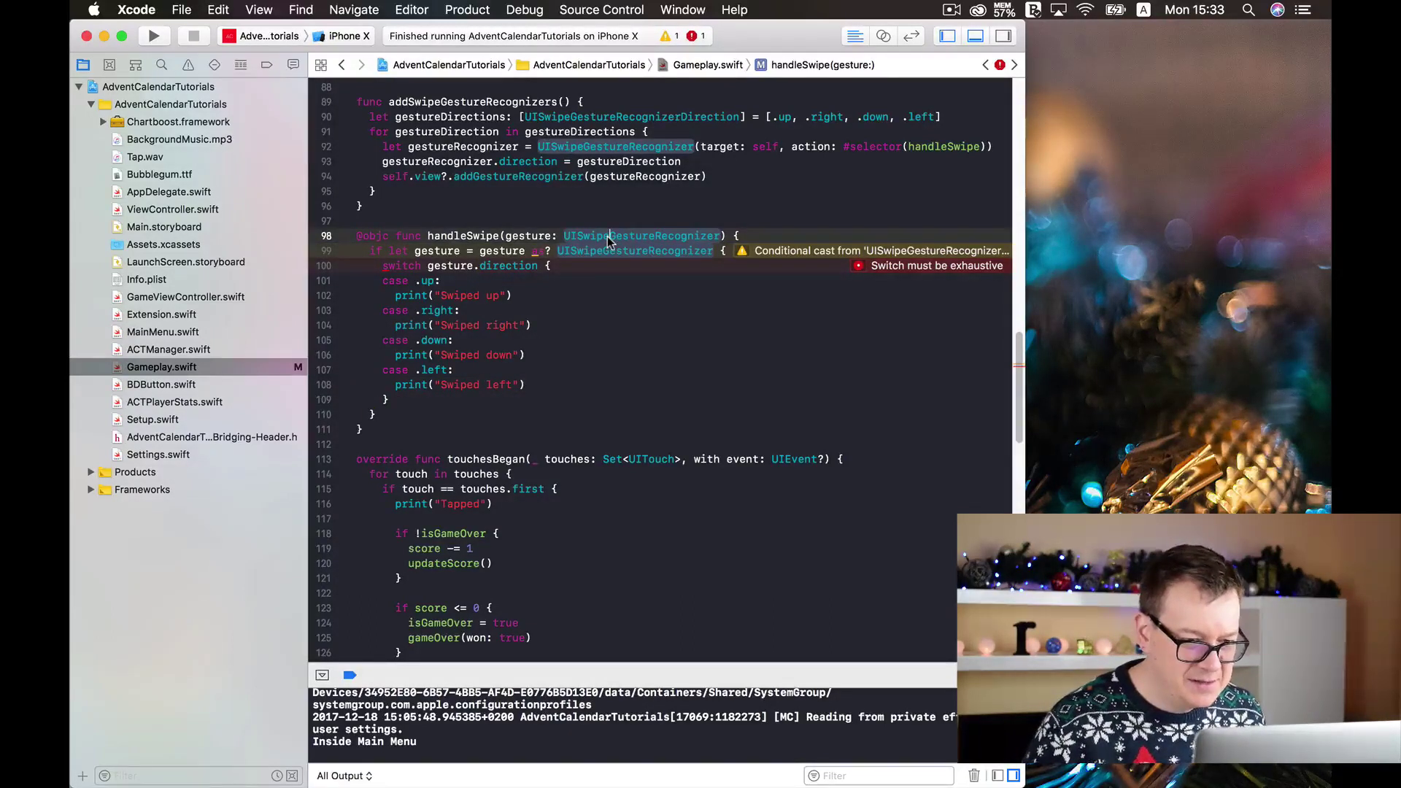
pyautogui.press('BackSpace')
pyautogui.press('BackSpace')
pyautogui.press('BackSpace')
pyautogui.press('BackSpace')
pyautogui.press('BackSpace')
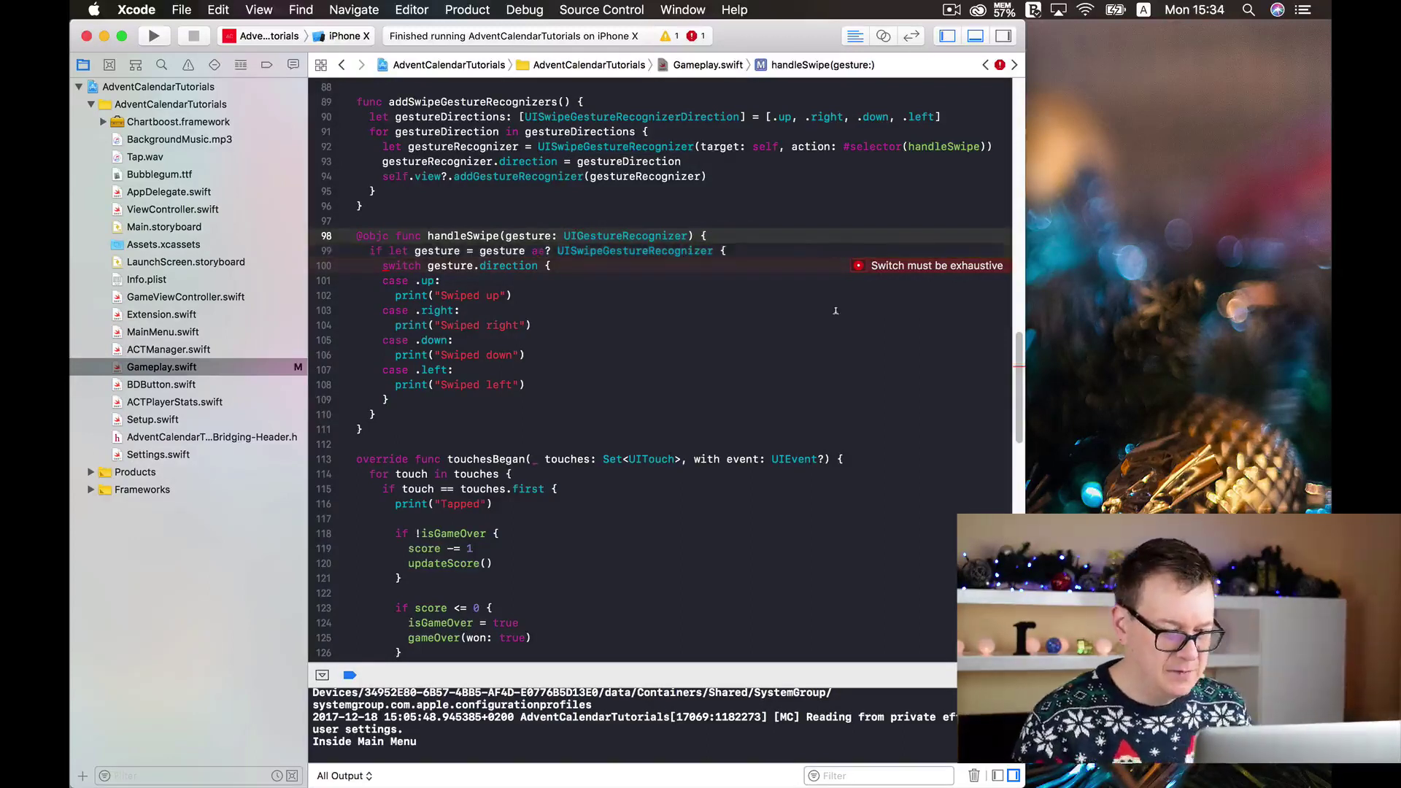
pyautogui.click(859, 267)
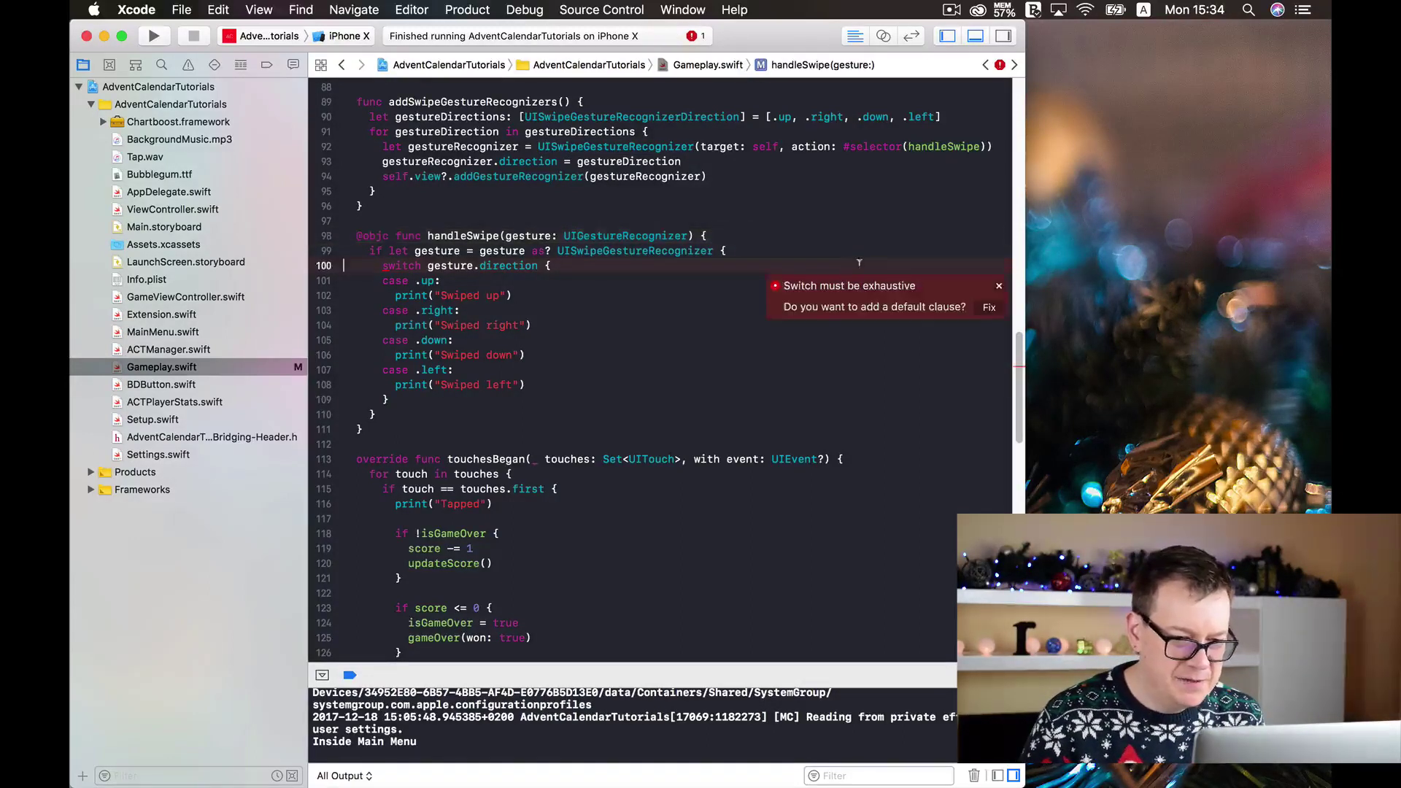
pyautogui.click(990, 308)
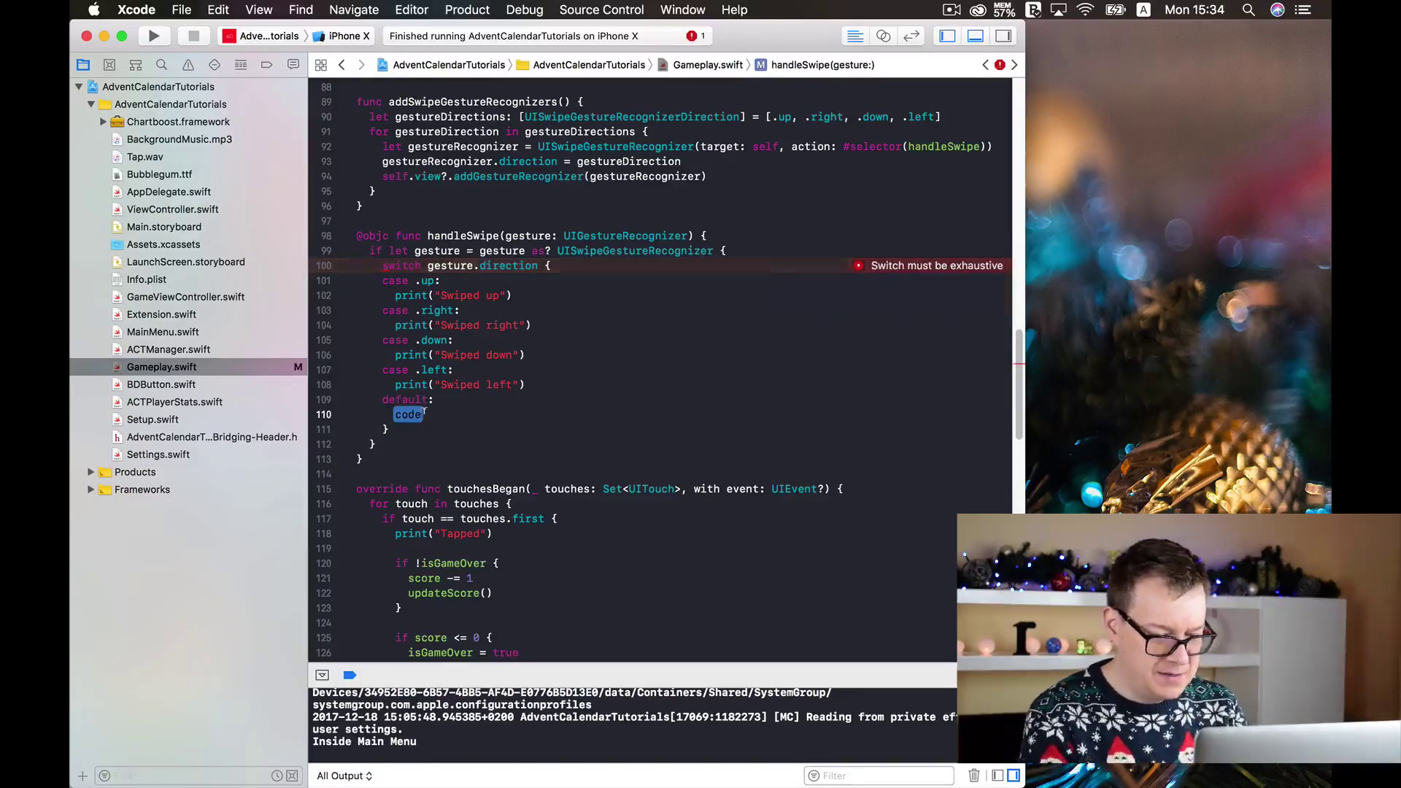
pyautogui.write('print')
pyautogui.press('Return')
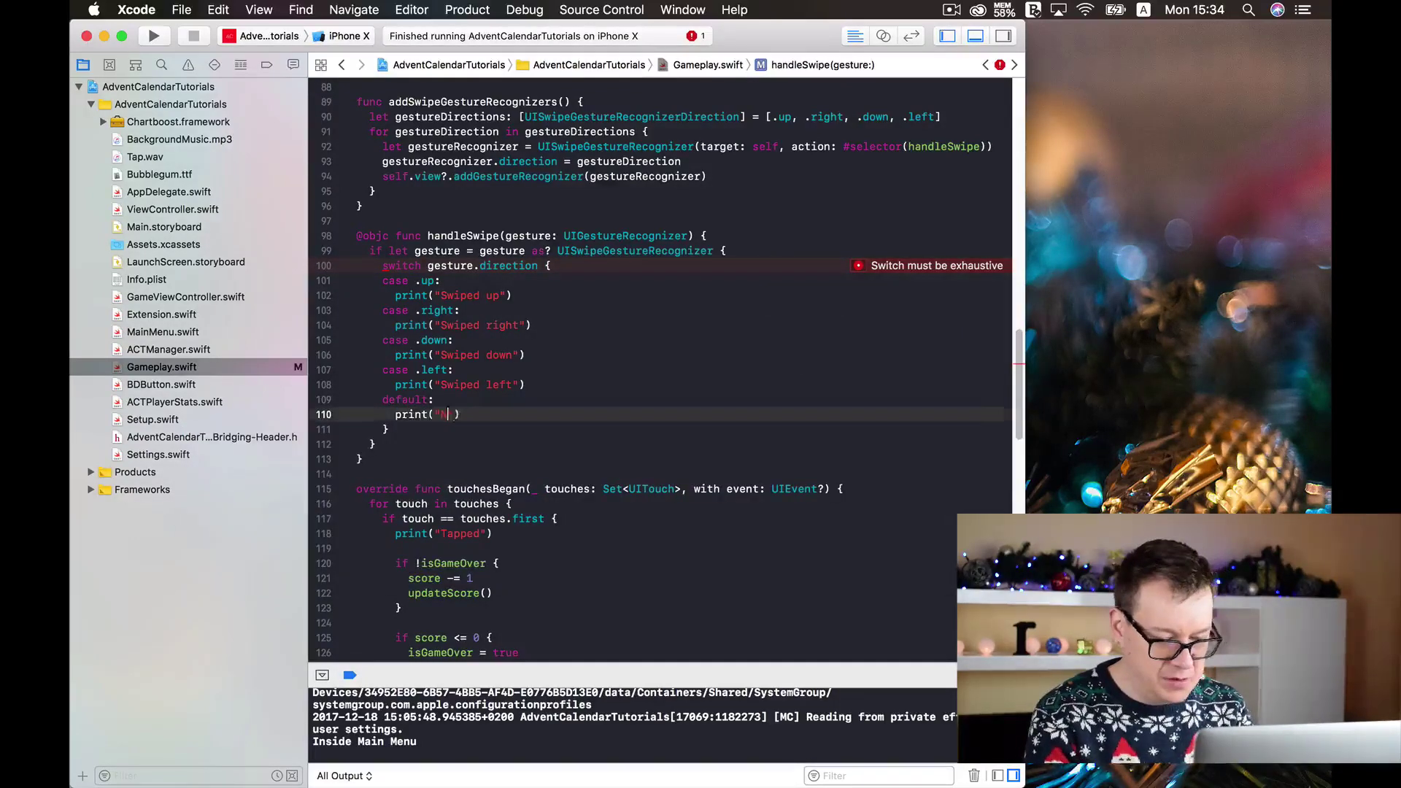
pyautogui.write('"No such gesture')
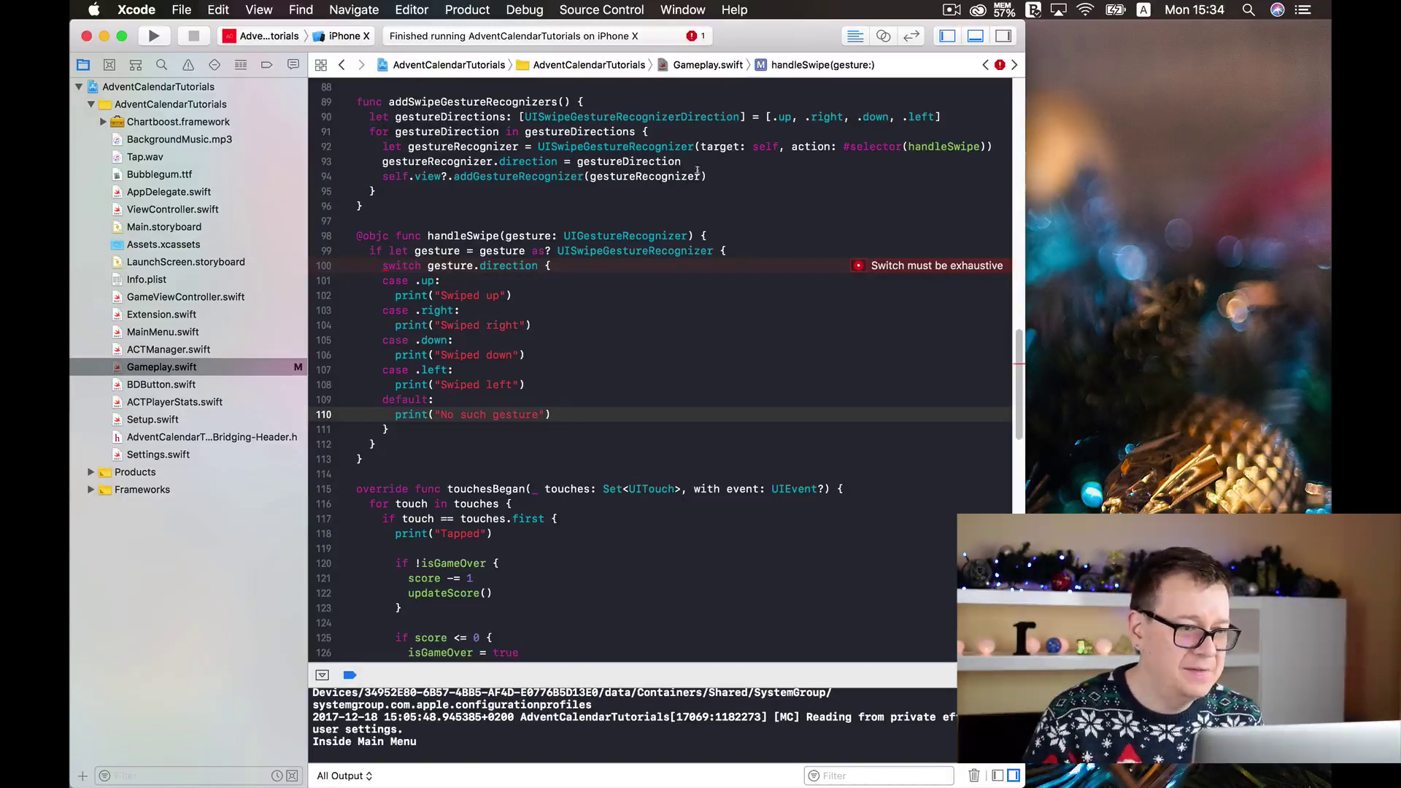
# Run the app, tap Play in the iPhone X Simulator, and swipe down, up, right and left.
pyautogui.click(159, 38)
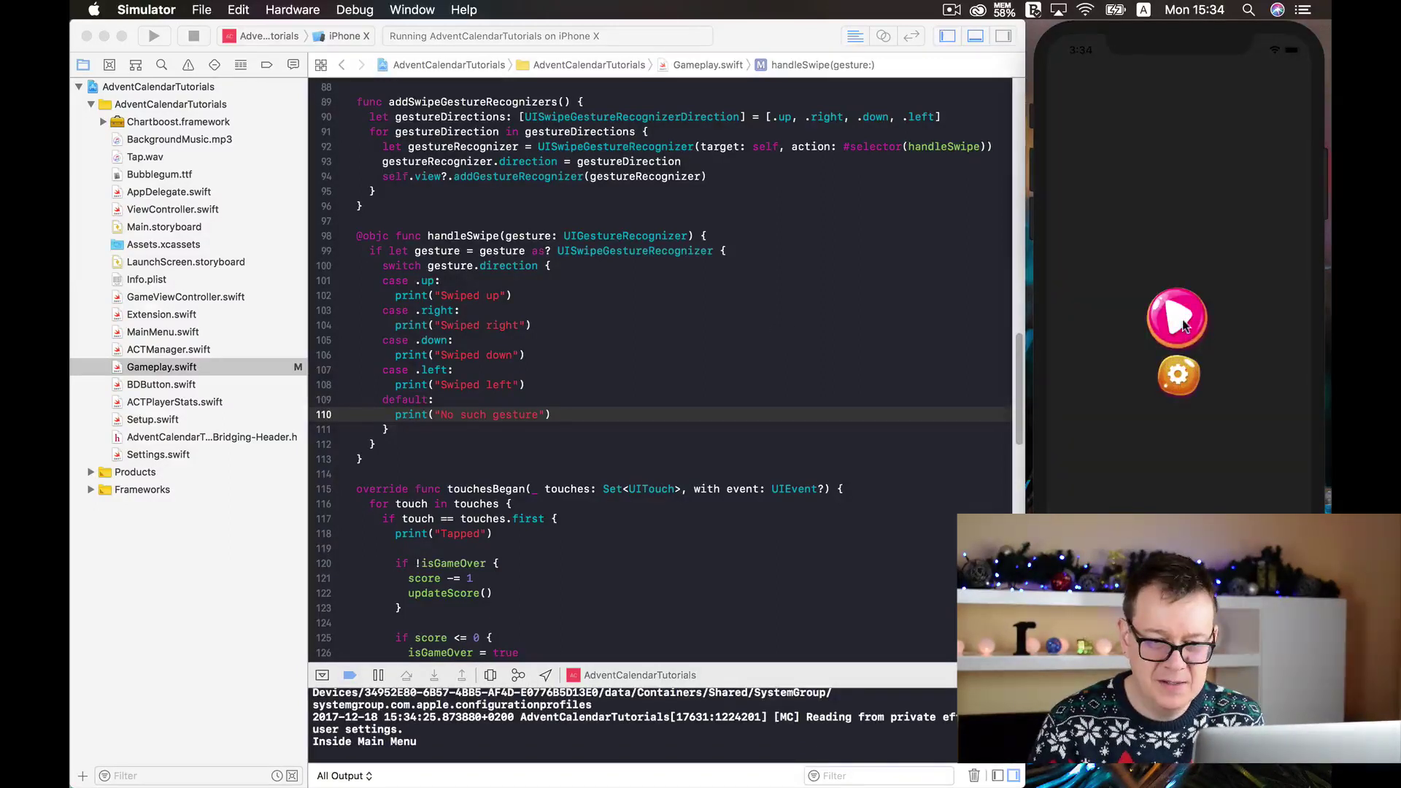
pyautogui.click(1183, 320)
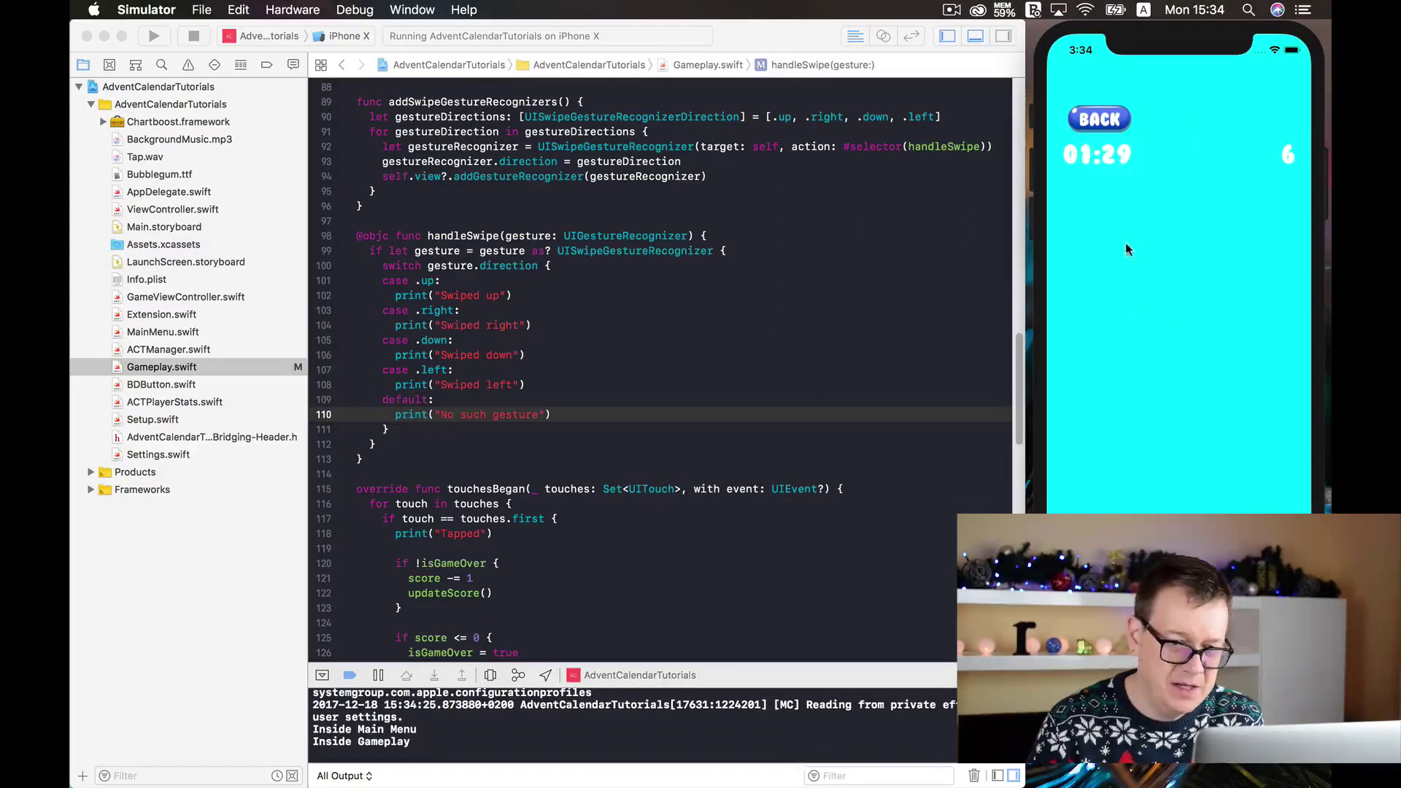
pyautogui.moveTo(1101, 232); pyautogui.dragTo(1112, 421)
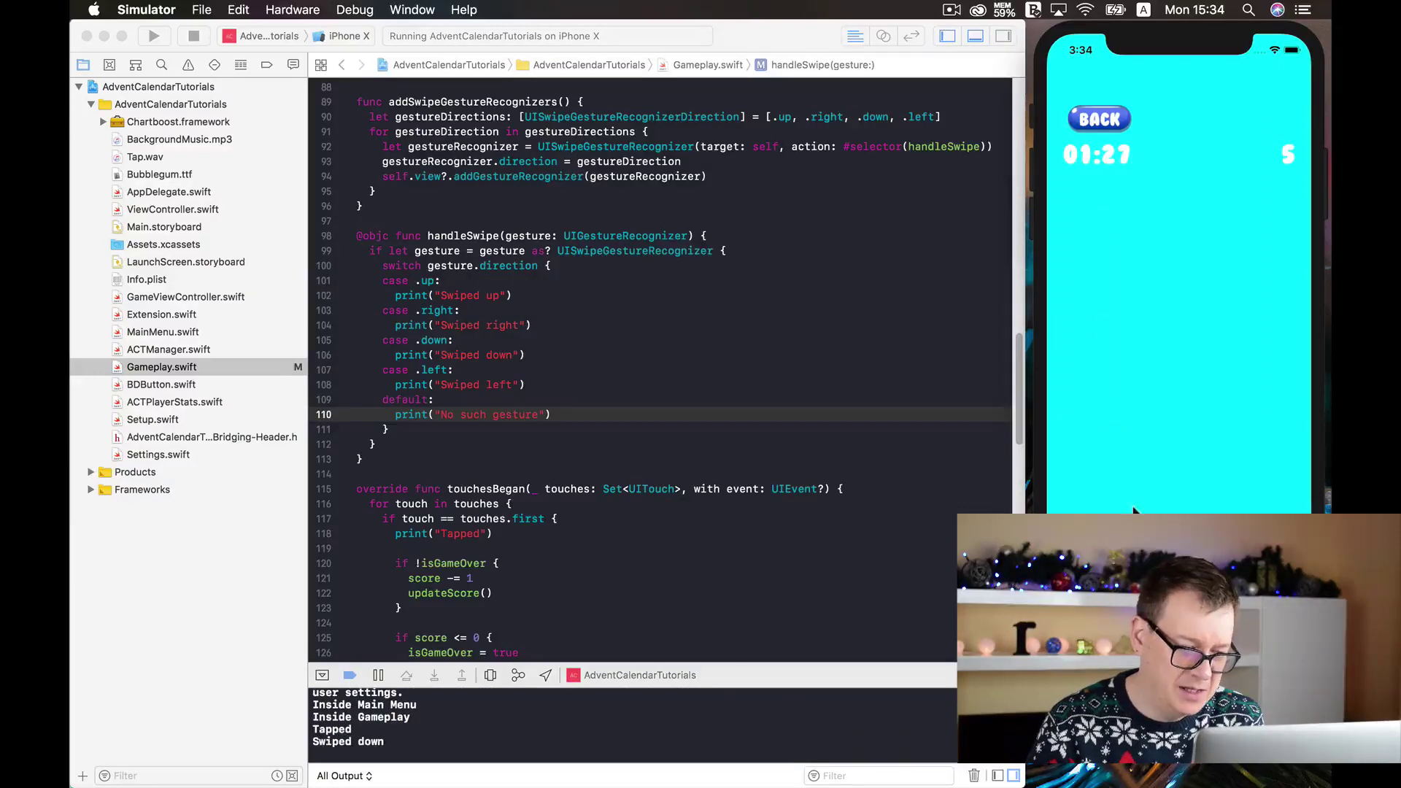
pyautogui.moveTo(1133, 516); pyautogui.dragTo(1142, 361)
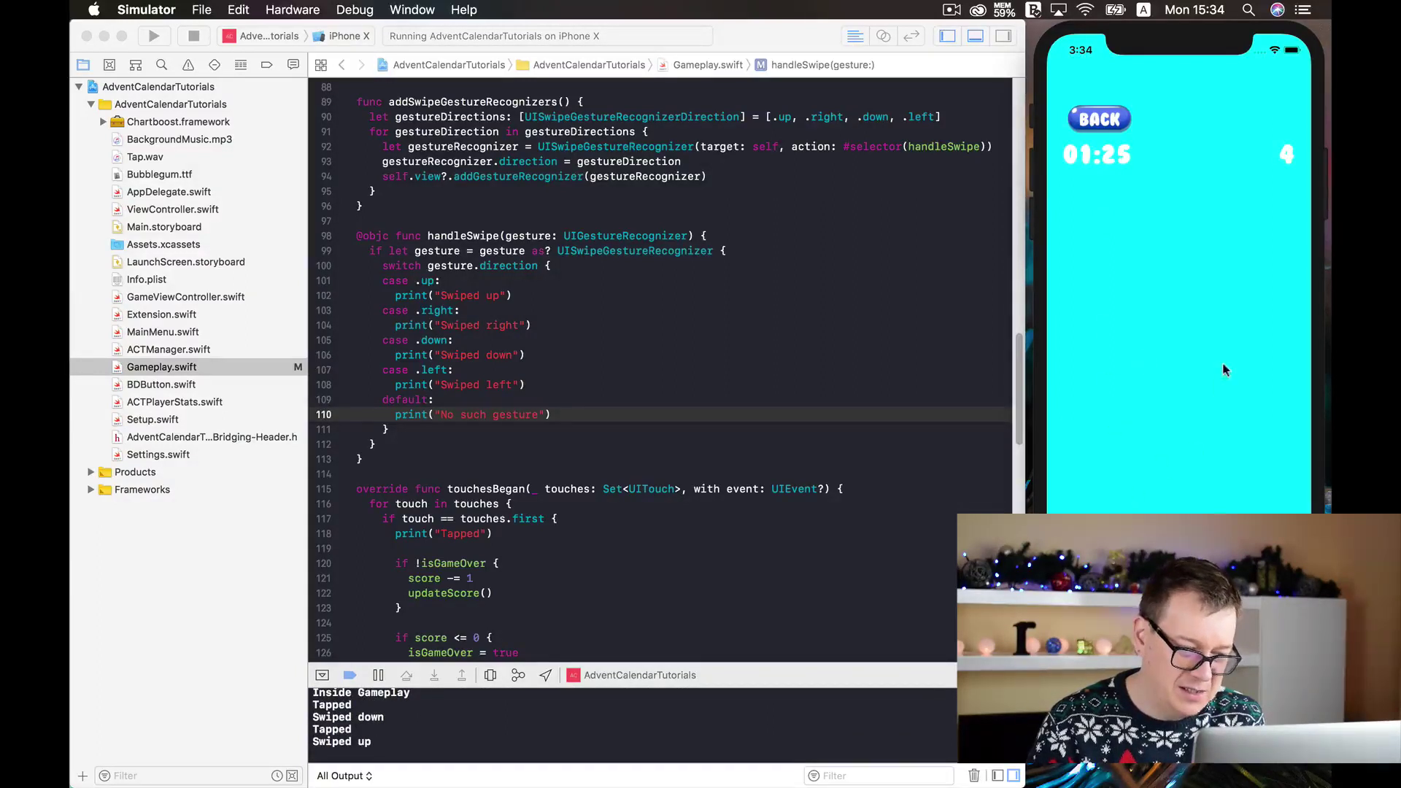
pyautogui.moveTo(1107, 377)
pyautogui.mouseDown()
pyautogui.moveTo(1251, 373)
pyautogui.moveTo(1106, 382)
pyautogui.mouseUp()
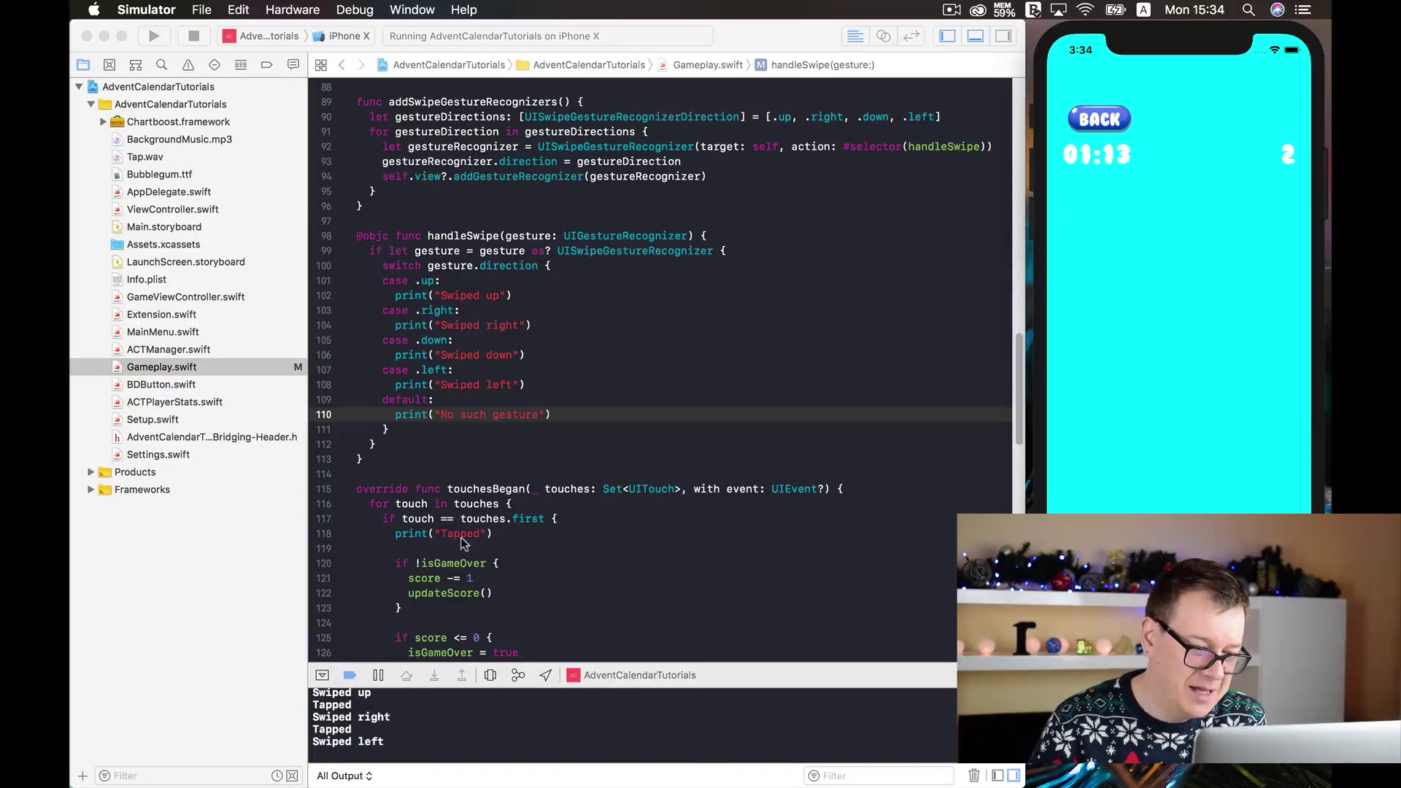
pyautogui.doubleClick(462, 536)
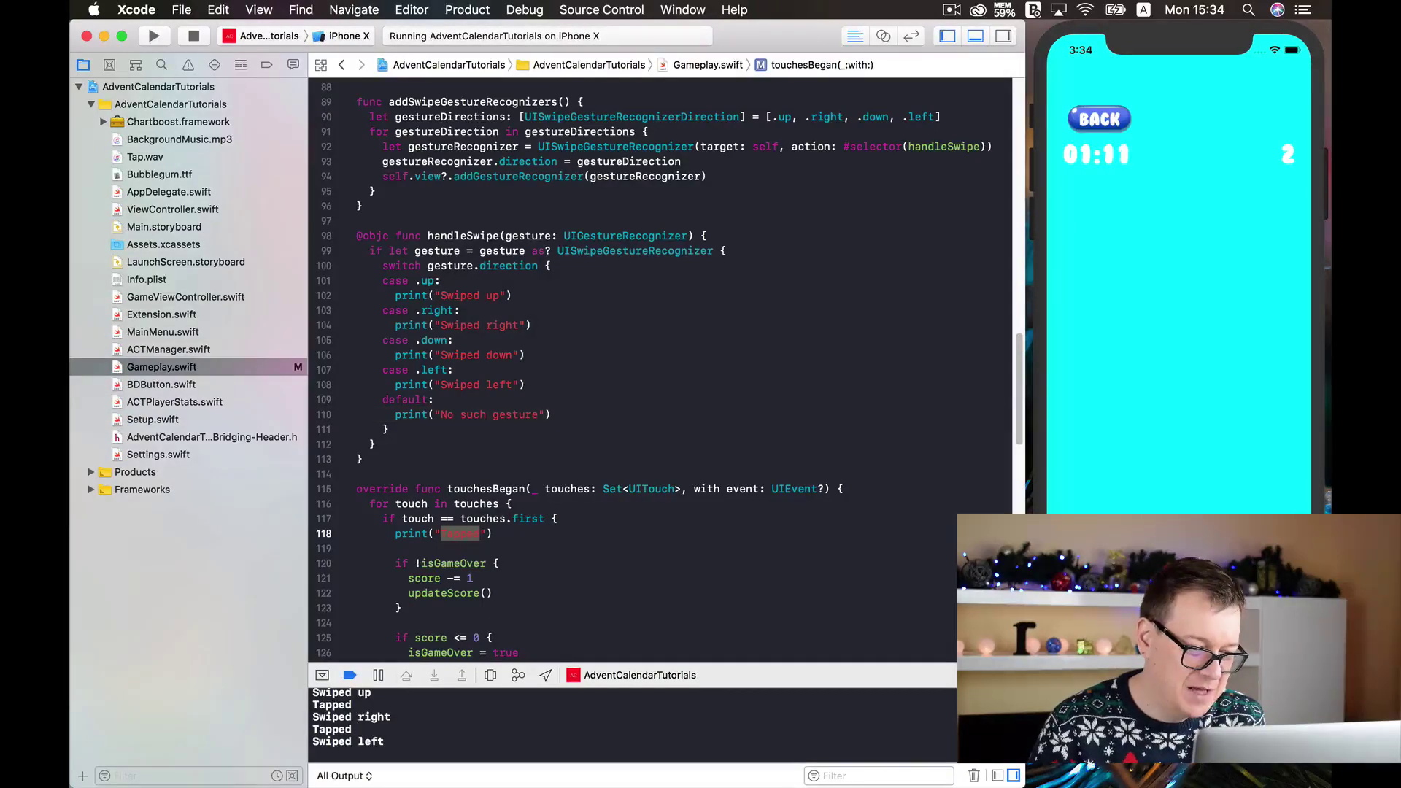
pyautogui.doubleClick(332, 729)
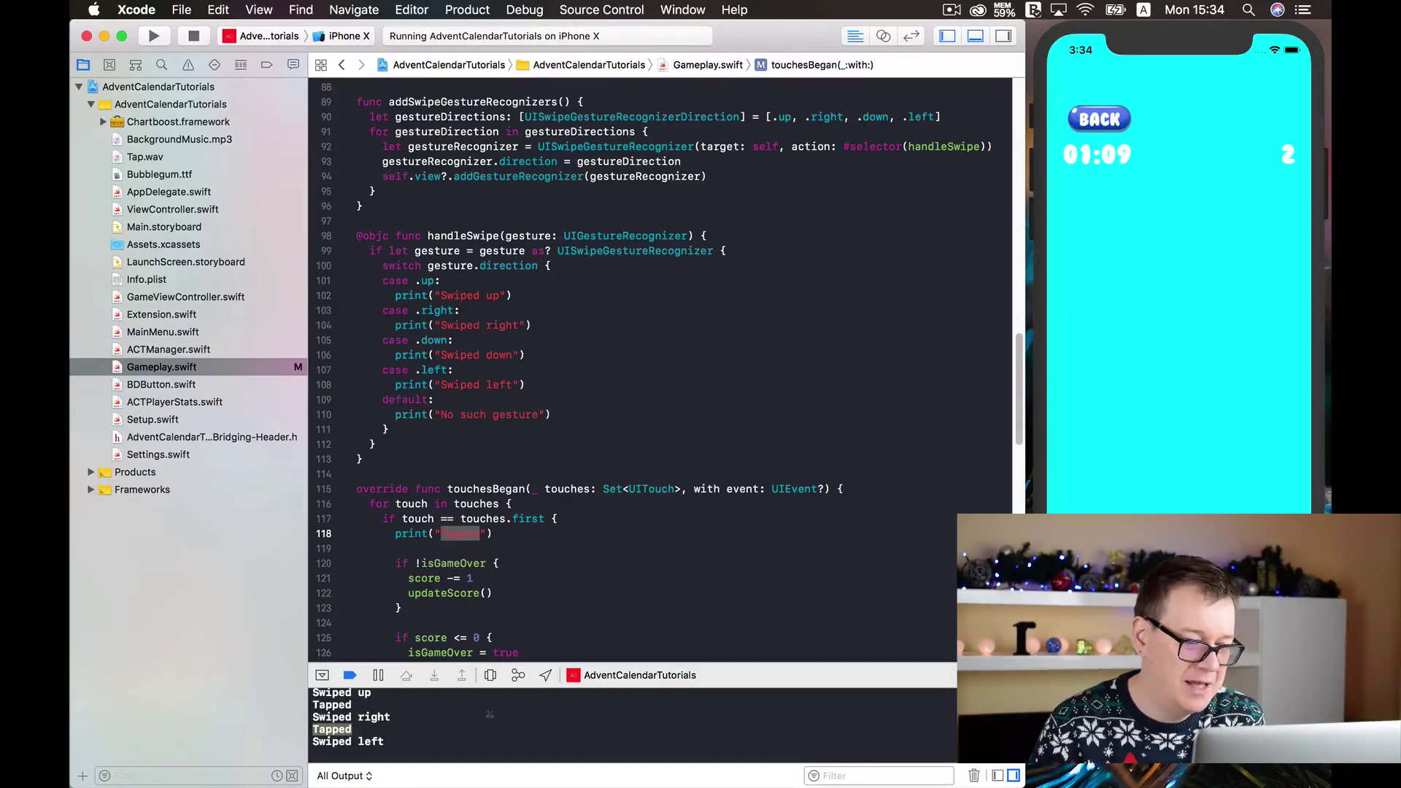